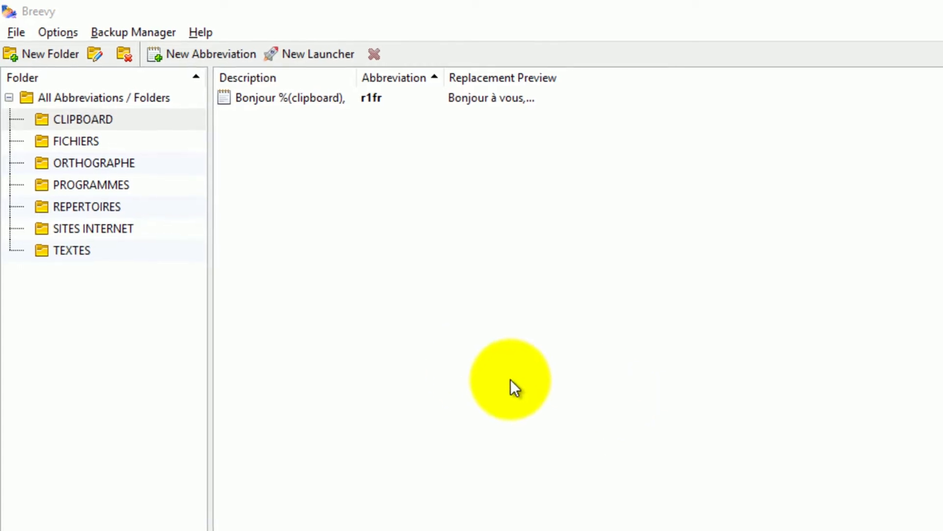
# - From the All Abbreviations view, create a new Breevy folder named MACROS
pyautogui.click(125, 98)
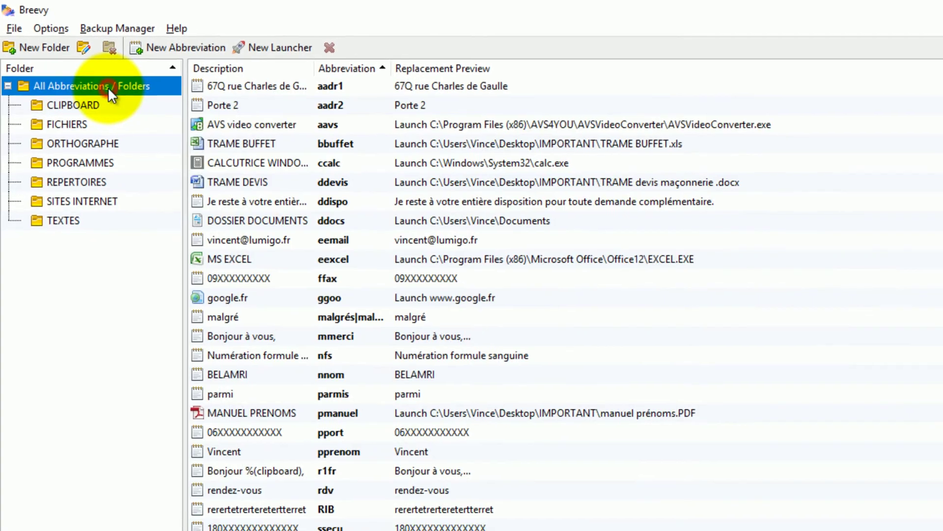
pyautogui.click(44, 48)
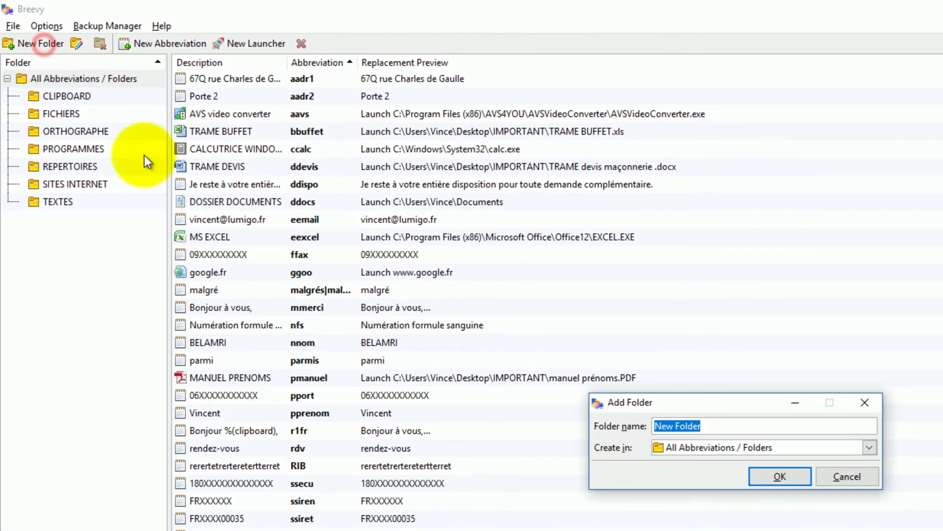
pyautogui.write('MLAC')
pyautogui.press('BackSpace')
pyautogui.press('BackSpace')
pyautogui.press('BackSpace')
pyautogui.write('ACROS')
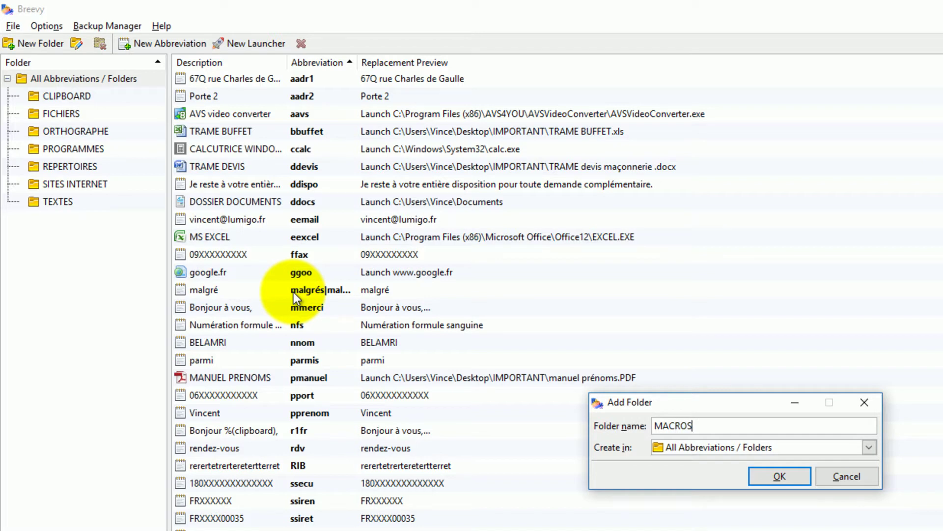
pyautogui.click(769, 477)
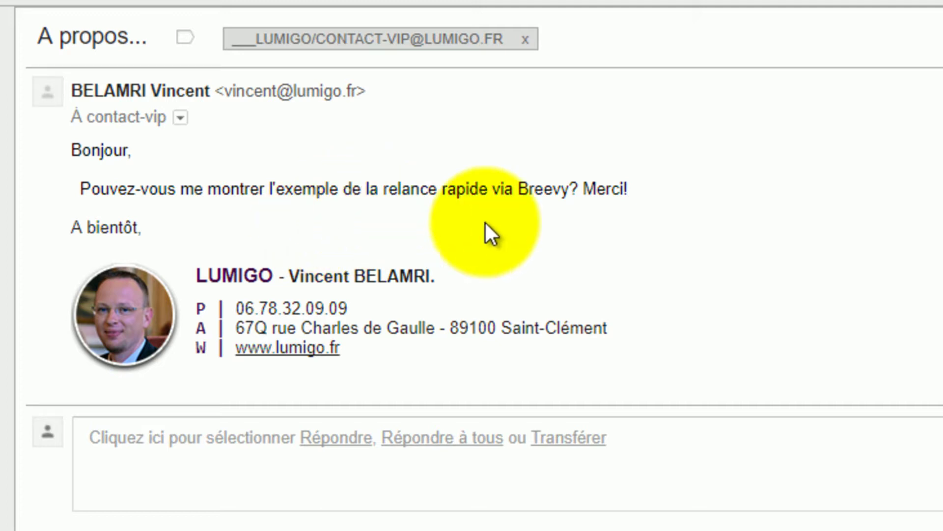
# - Open a Reply All draft on the message asking about the quick Breevy follow-up
pyautogui.click(464, 210)
pyautogui.press('a')
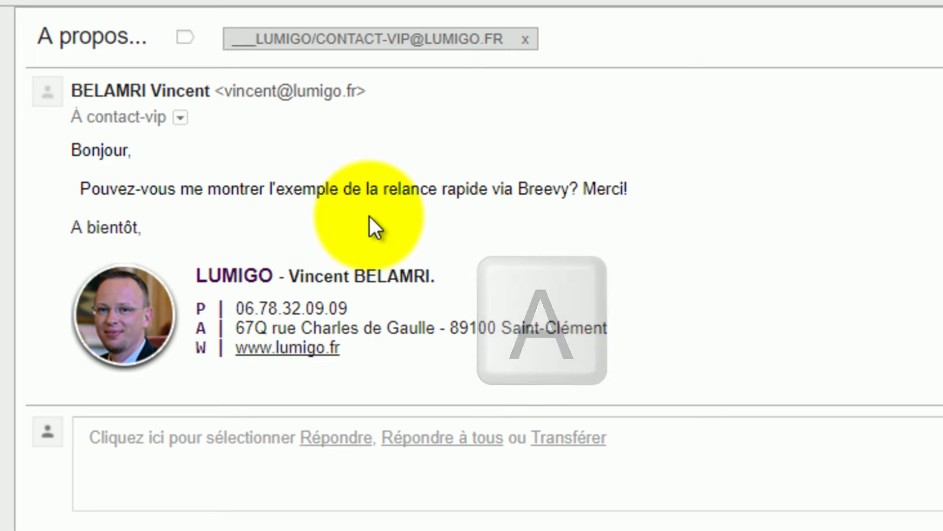
pyautogui.click(518, 253)
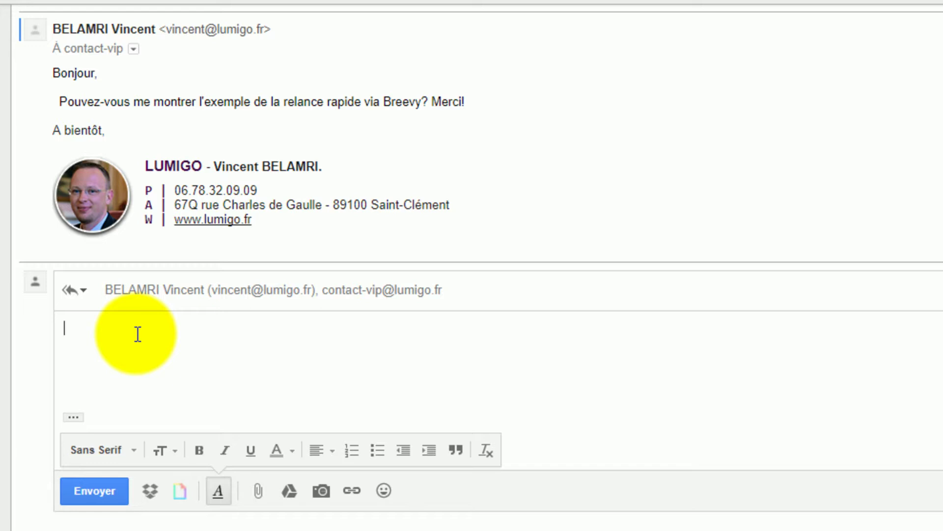
# - Add the superior's e-mail address as a Bcc recipient, then move into the reply body
pyautogui.hotkey('ctrl', 'shift', 'b')
pyautogui.hotkey('ctrl', 'shift', 'b')
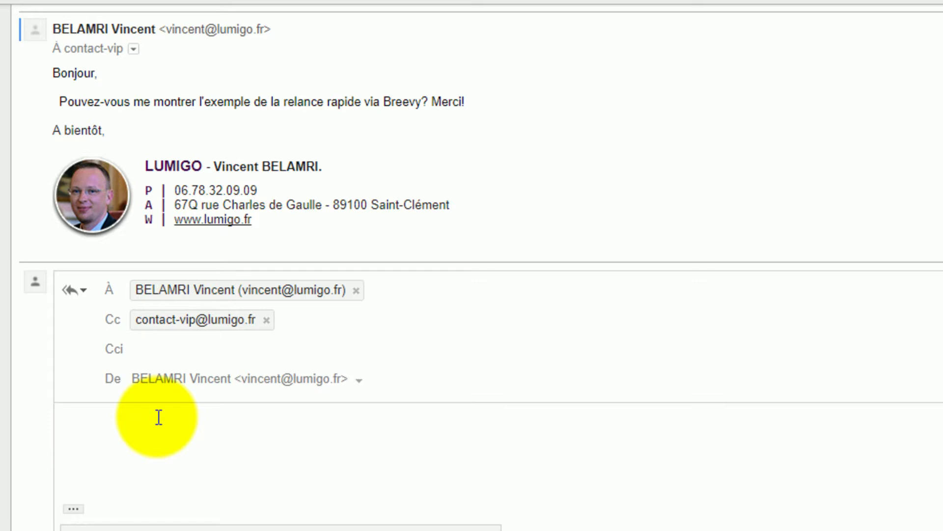
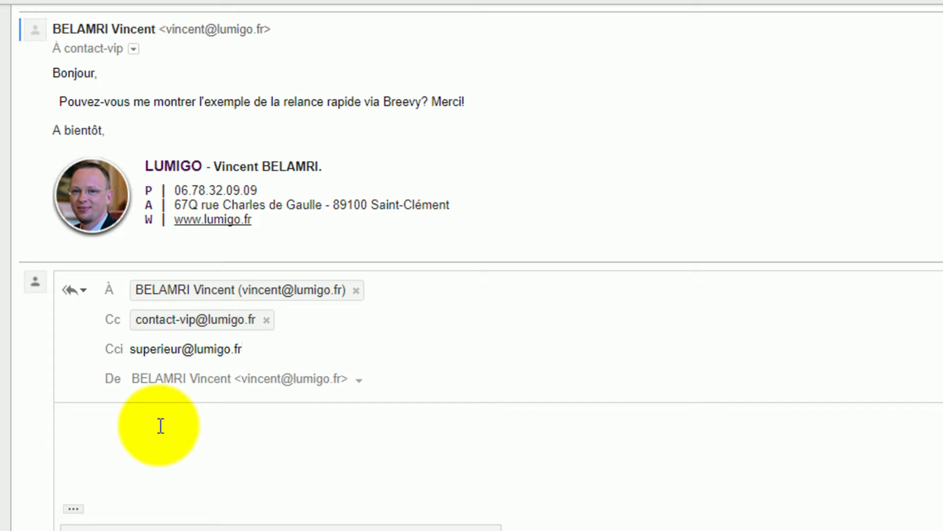
pyautogui.press('Tab')
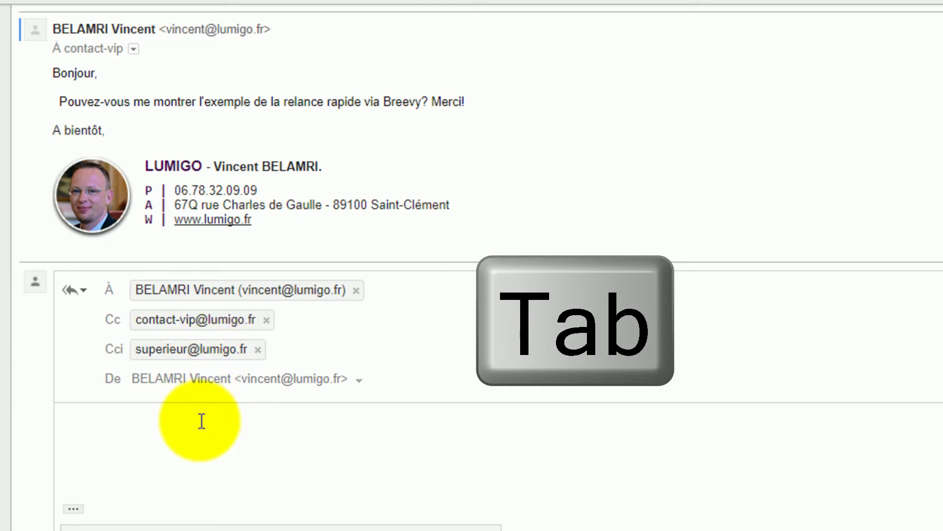
pyautogui.press('Tab')
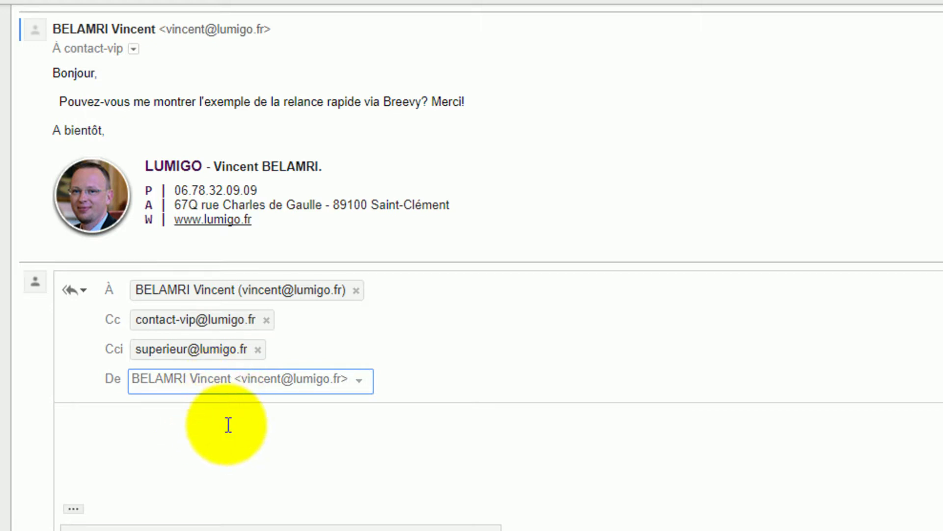
pyautogui.click(260, 418)
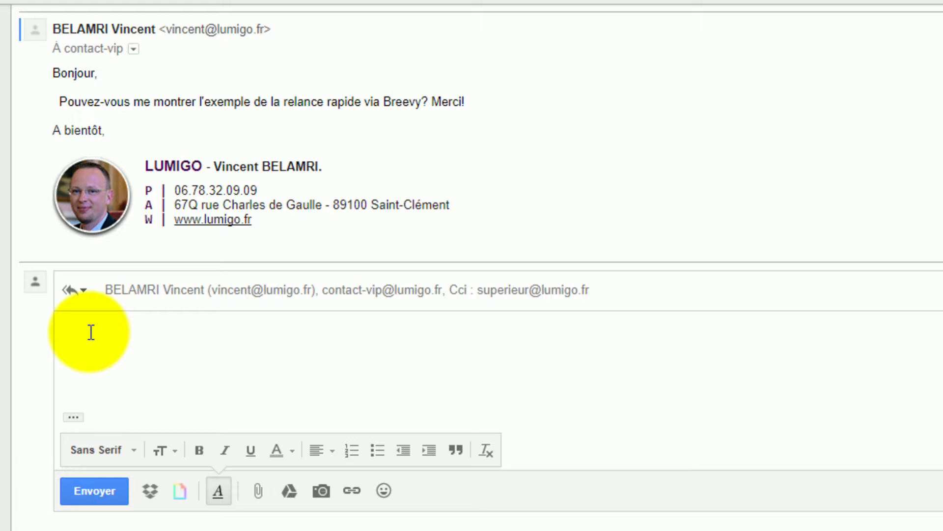
# - Write the greeting 'Bonjour à vous,' and the line 'Merci concernant votre demande.'
pyautogui.write('Bonjour à vous,')
pyautogui.press('Return')
pyautogui.press('Return')
pyautogui.write('Merci con')
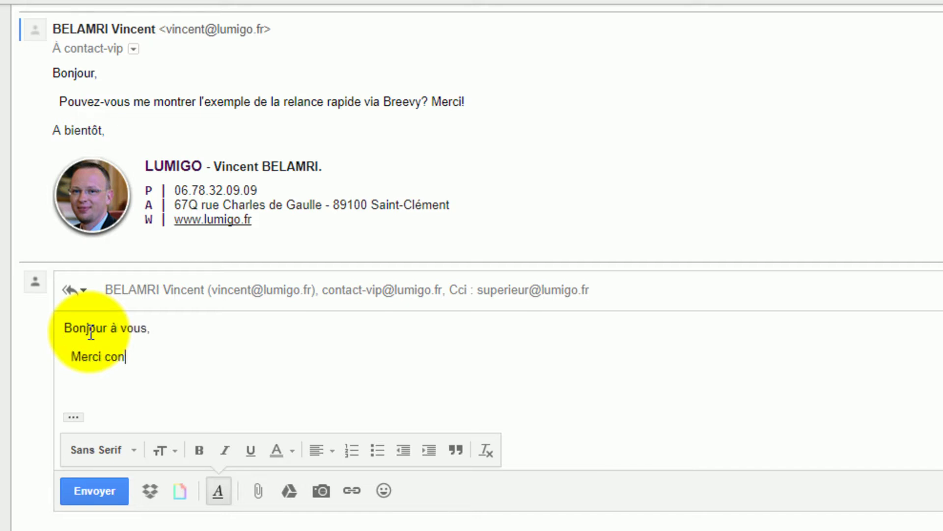
pyautogui.write('cernat vot')
pyautogui.press('BackSpace')
pyautogui.press('BackSpace')
pyautogui.press('BackSpace')
pyautogui.press('BackSpace')
pyautogui.press('BackSpace')
pyautogui.write('nte')
pyautogui.press('BackSpace')
pyautogui.write('votre')
pyautogui.press('BackSpace')
pyautogui.press('BackSpace')
pyautogui.write('tre ')
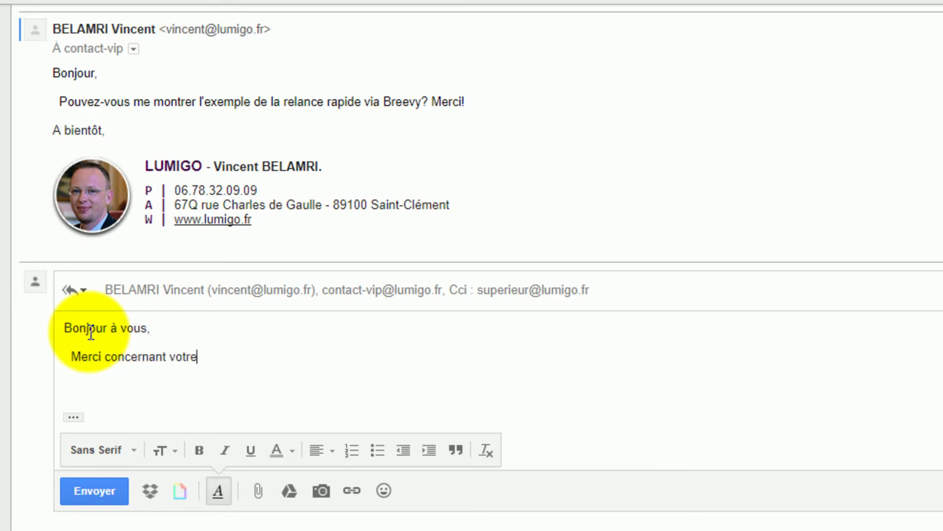
pyautogui.write('demande.')
# - Add the sentence promising to handle it and reply within 24h, then 'Cordialement.'
pyautogui.press('Return')
pyautogui.write('Nous al')
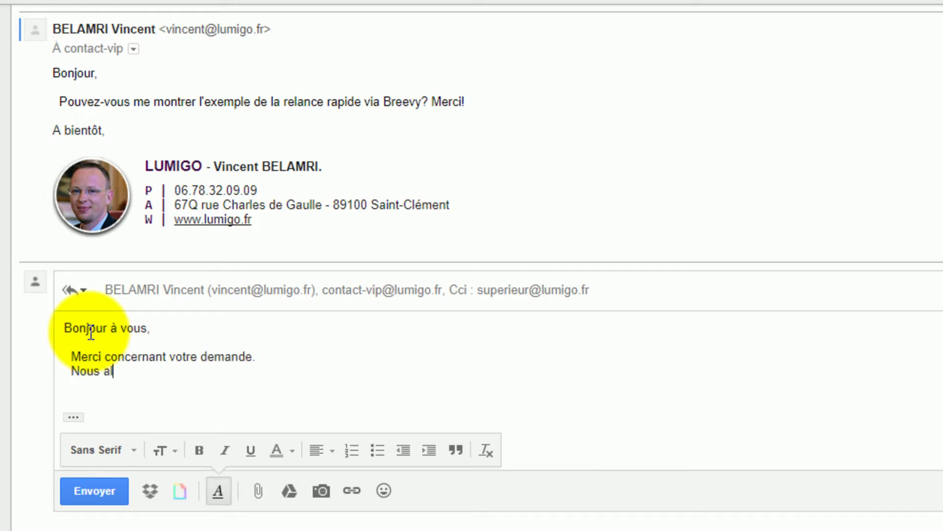
pyautogui.write('lonse la')
pyautogui.press('BackSpace')
pyautogui.press('BackSpace')
pyautogui.press('BackSpace')
pyautogui.press('BackSpace')
pyautogui.write('la traiter')
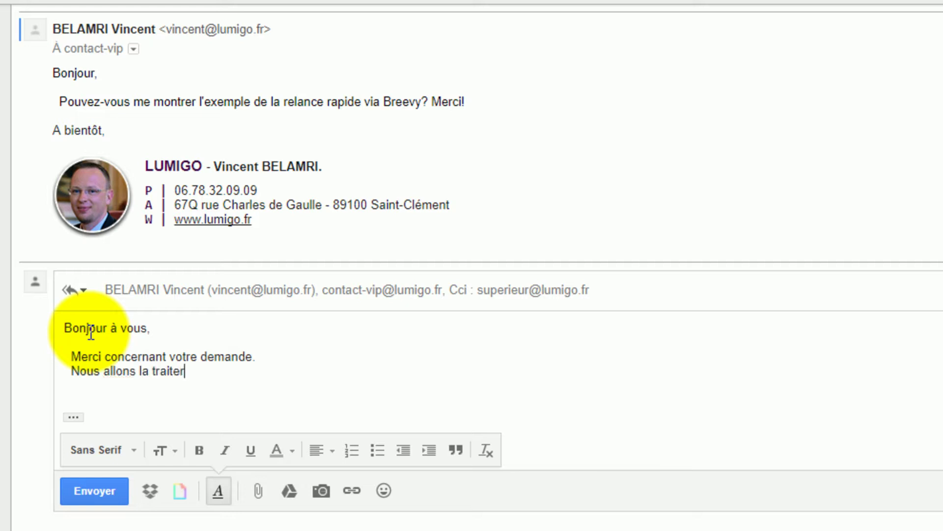
pyautogui.write(' dans a')
pyautogui.press('BackSpace')
pyautogui.press('BackSpace')
pyautogui.write('les p')
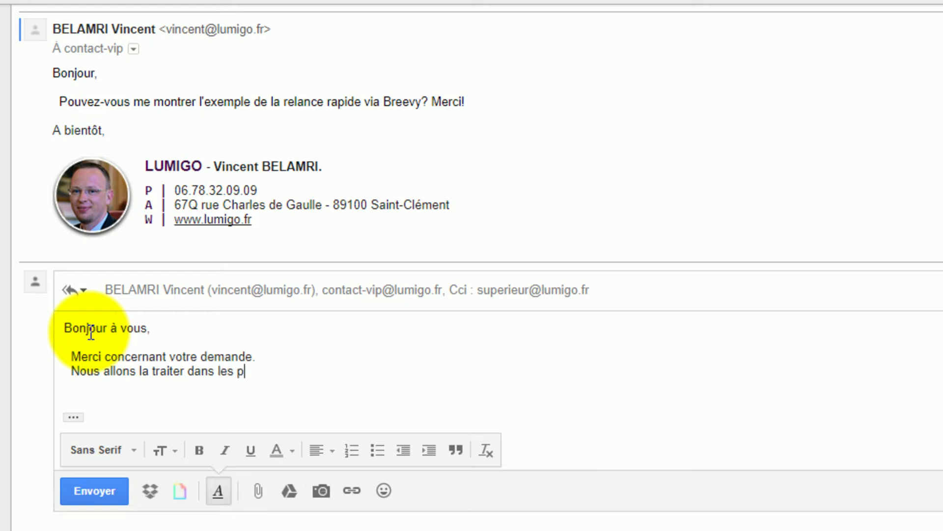
pyautogui.write('lus brefs délais revenir vers vou')
pyautogui.press('BackSpace')
pyautogui.press('BackSpace')
pyautogui.press('BackSpace')
pyautogui.press('BackSpace')
pyautogui.write("vous d'ici 247")
pyautogui.press('BackSpace')
pyautogui.write('h.')
pyautogui.press('Return')
pyautogui.press('Return')
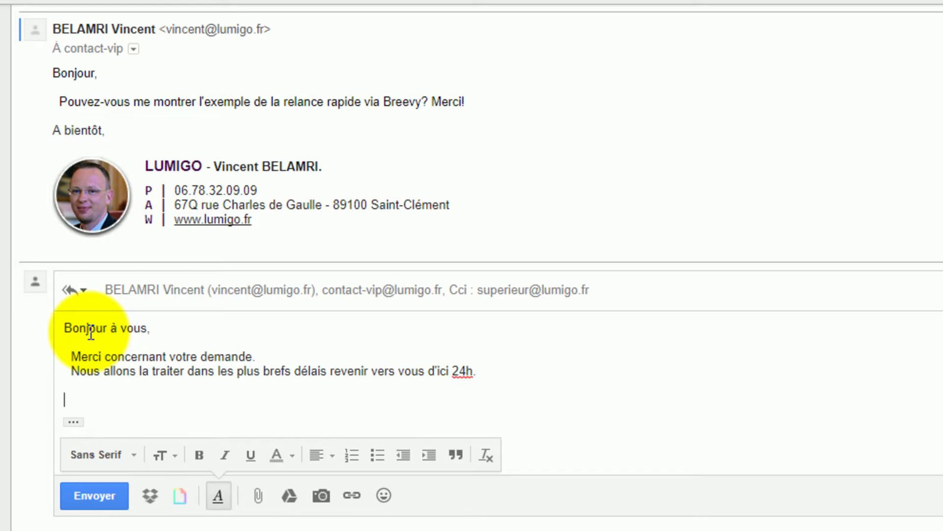
pyautogui.write('Cordialement.')
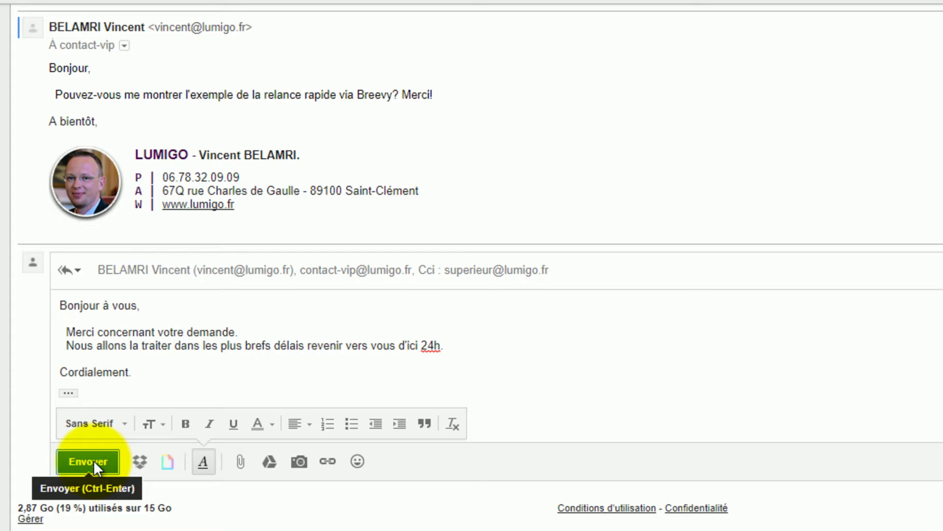
# - Bring the Notepad window with the macro script in front of the Gmail draft
pyautogui.hotkey('alt', 'Tab')
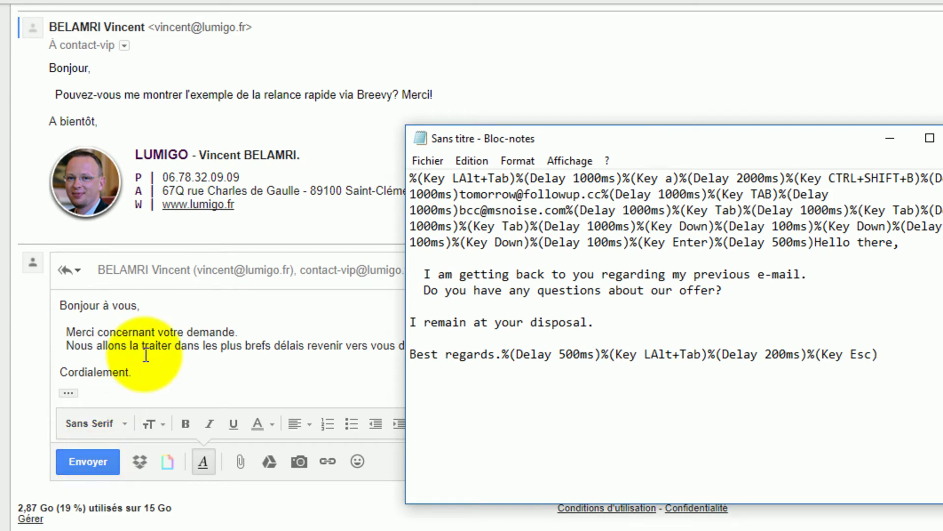
# - Switch back to the Gmail reply, then on to the Breevy window
pyautogui.hotkey('alt', 'Tab')
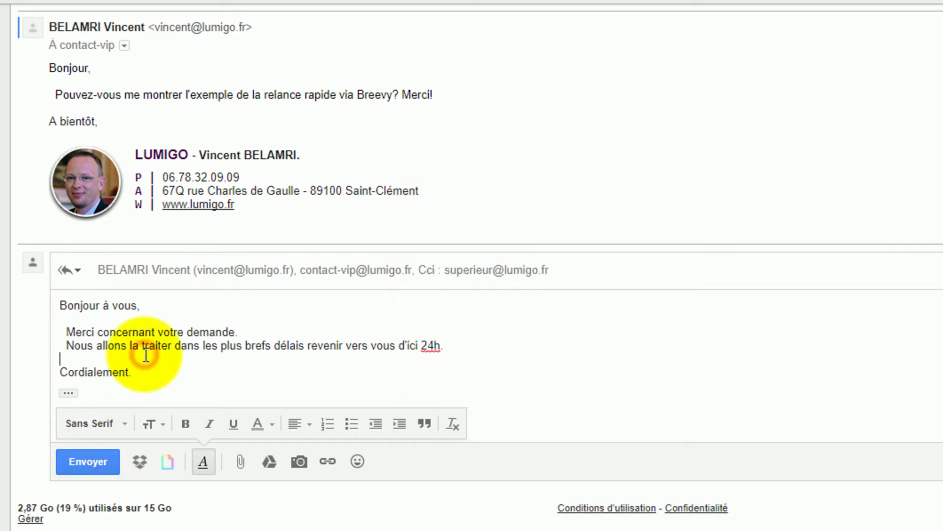
pyautogui.hotkey('alt', 'Tab')
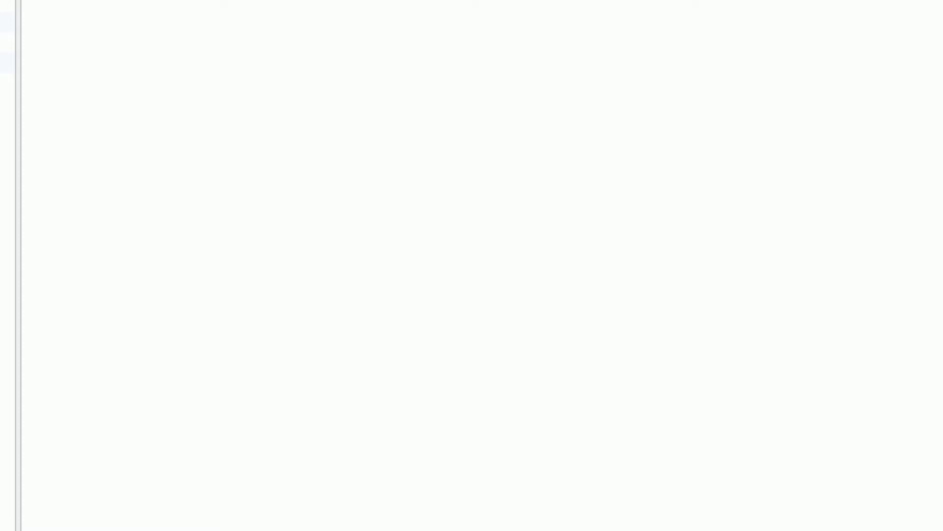
# - Add a new abbreviation 'rep1fr' inside the MACROS folder
pyautogui.click(38, 125)
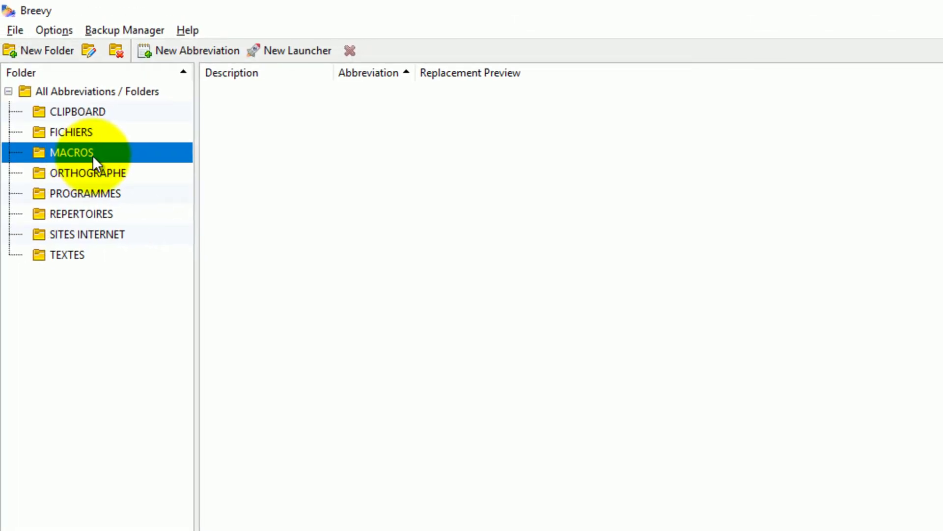
pyautogui.click(182, 47)
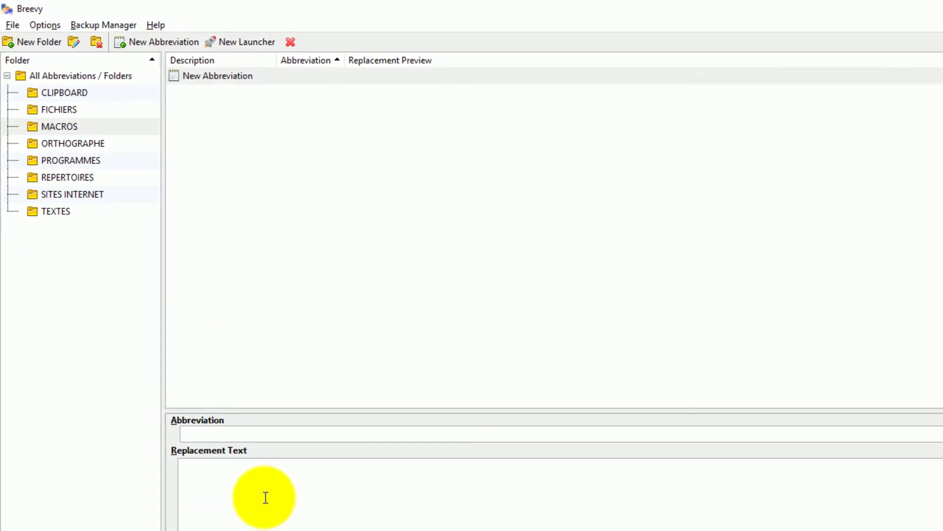
pyautogui.write('rep1fr')
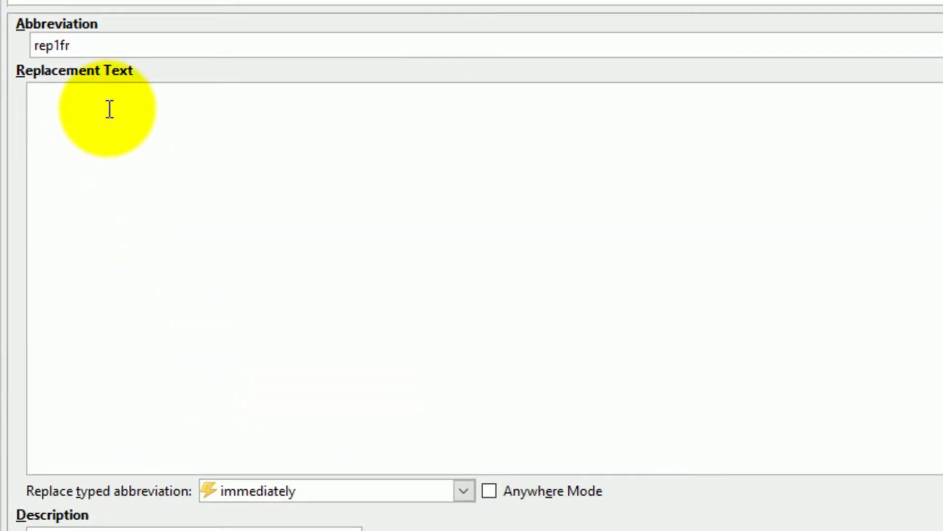
# - Begin the rep1fr replacement text by typing %(Key
pyautogui.click(110, 109)
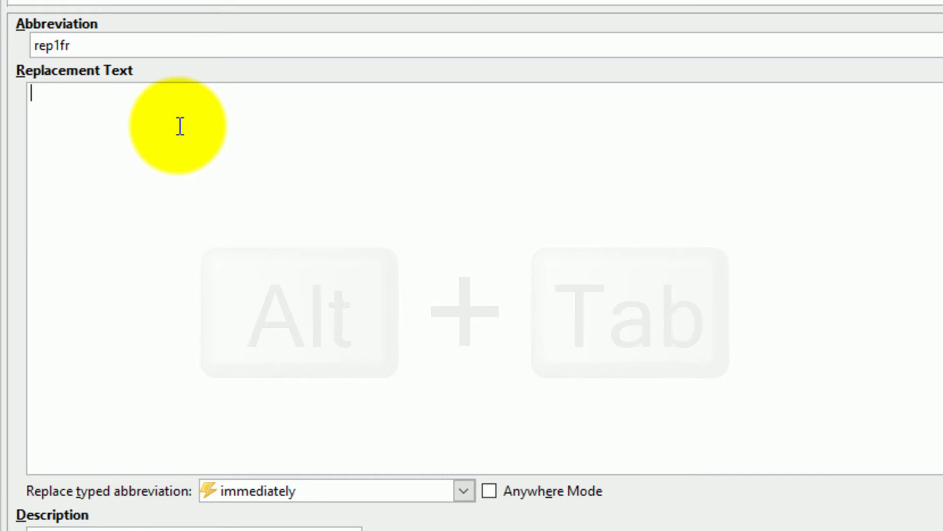
pyautogui.write('%(')
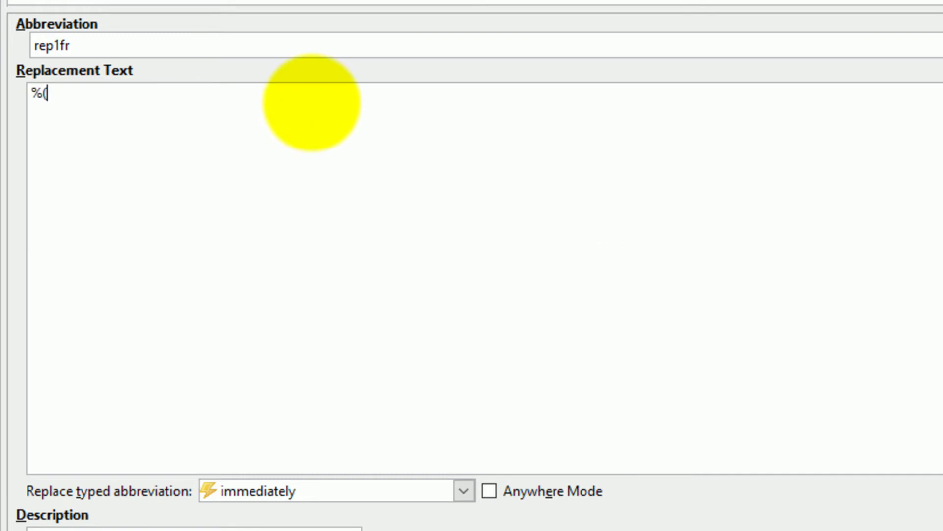
pyautogui.write('Key')
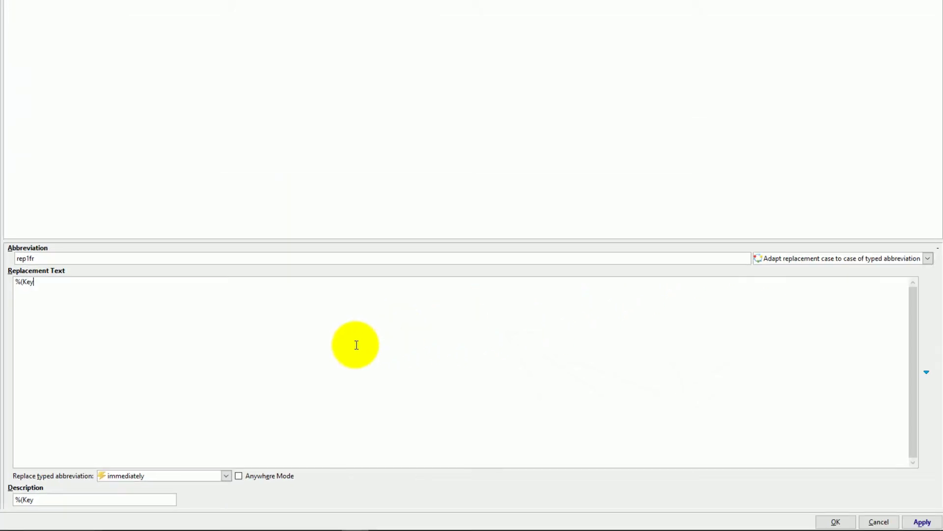
# - Replace the typed text with a Full key press placeholder from Simulate special key press
pyautogui.press('BackSpace')
pyautogui.press('BackSpace')
pyautogui.press('BackSpace')
pyautogui.press('BackSpace')
pyautogui.press('BackSpace')
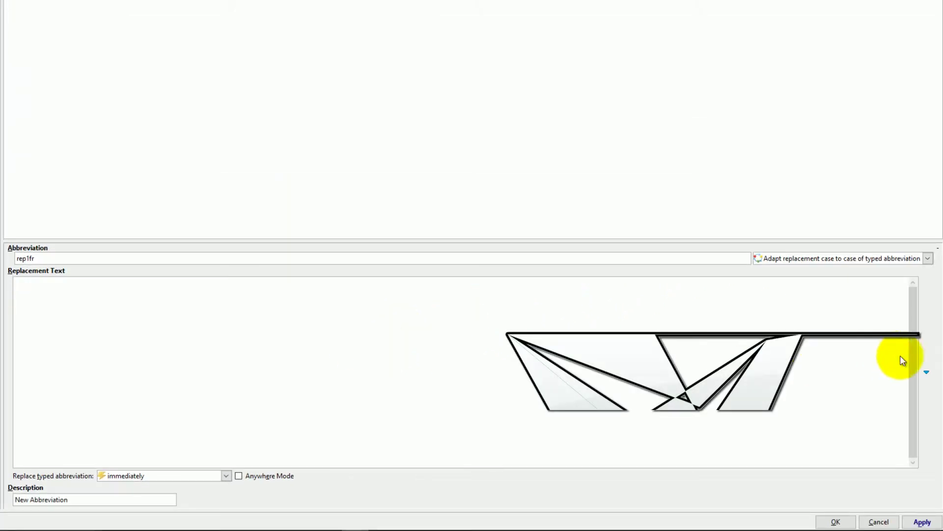
pyautogui.click(927, 372)
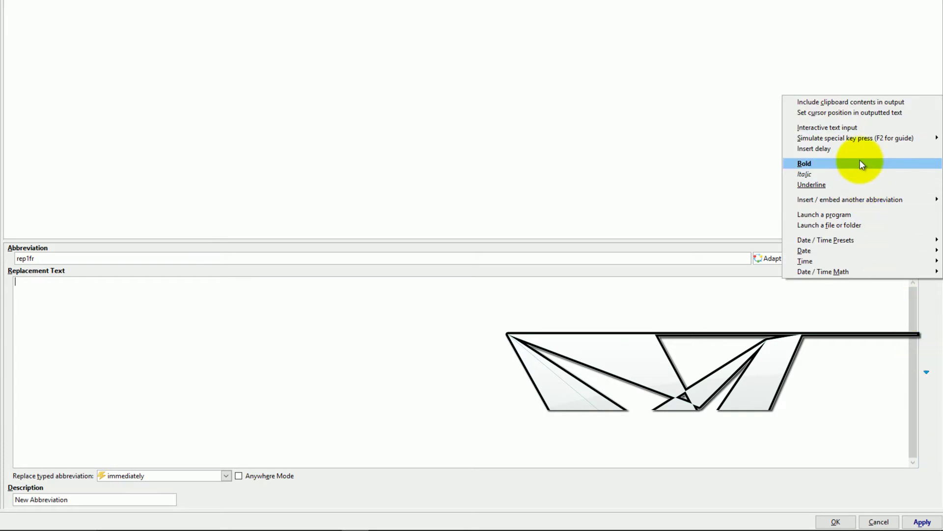
pyautogui.moveTo(862, 140)
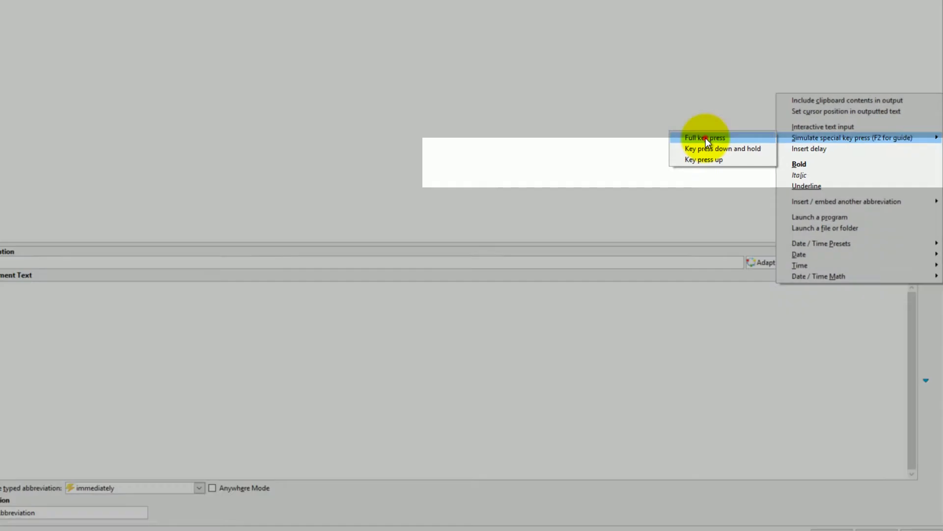
pyautogui.click(494, 162)
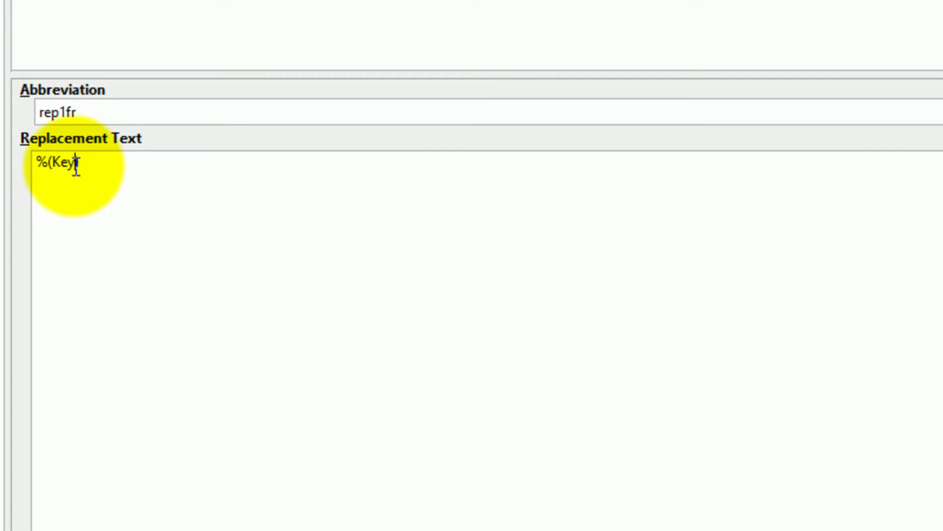
# - Complete the first line as %(Key Lalt+TAB) and start a %(delay line below it
pyautogui.click(76, 163)
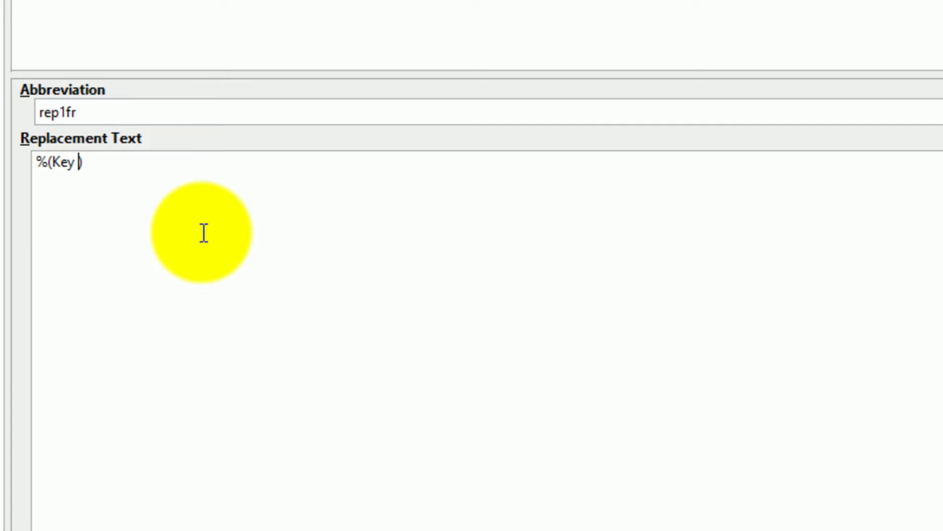
pyautogui.write('Lal')
pyautogui.write('t+TAB')
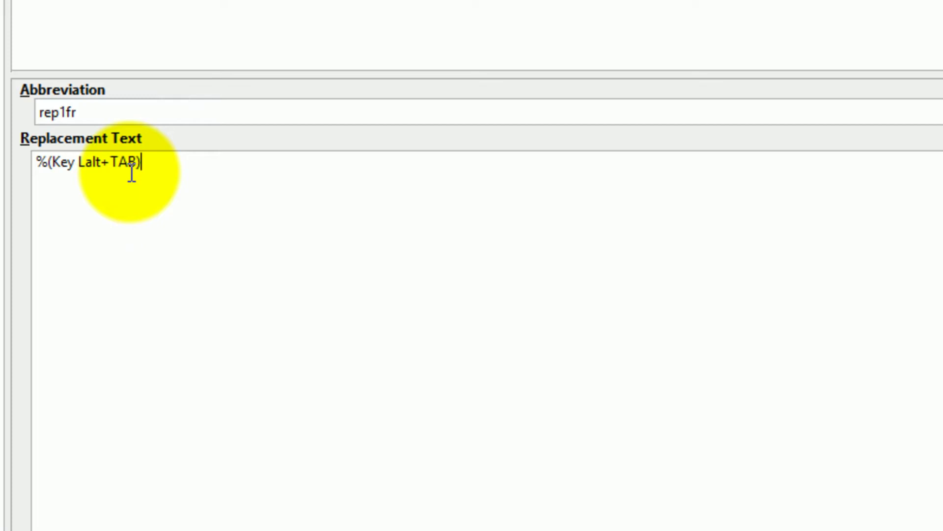
pyautogui.press('Return')
pyautogui.write('%(delay')
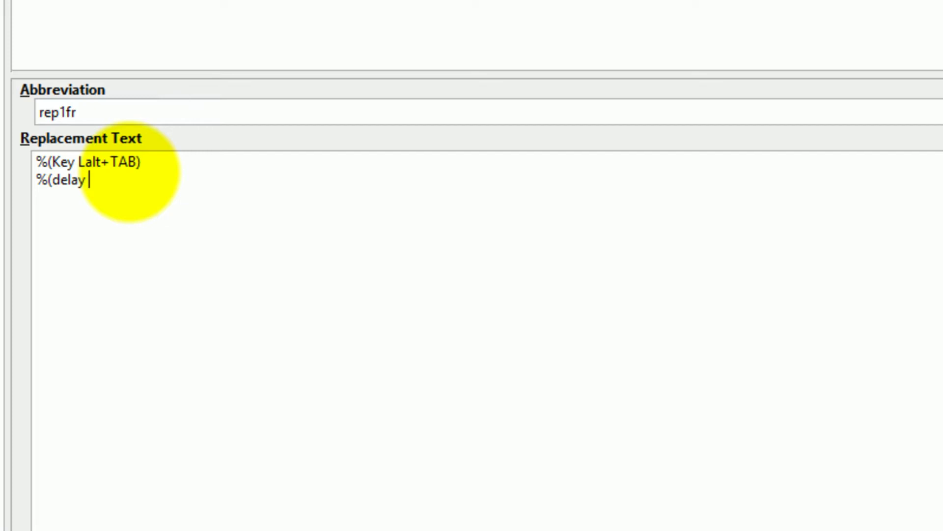
# - Finish the %(delay 1s) line and add %(Key a) on the line below it
pyautogui.write('1s)')
pyautogui.press('Return')
pyautogui.write('%(Key ')
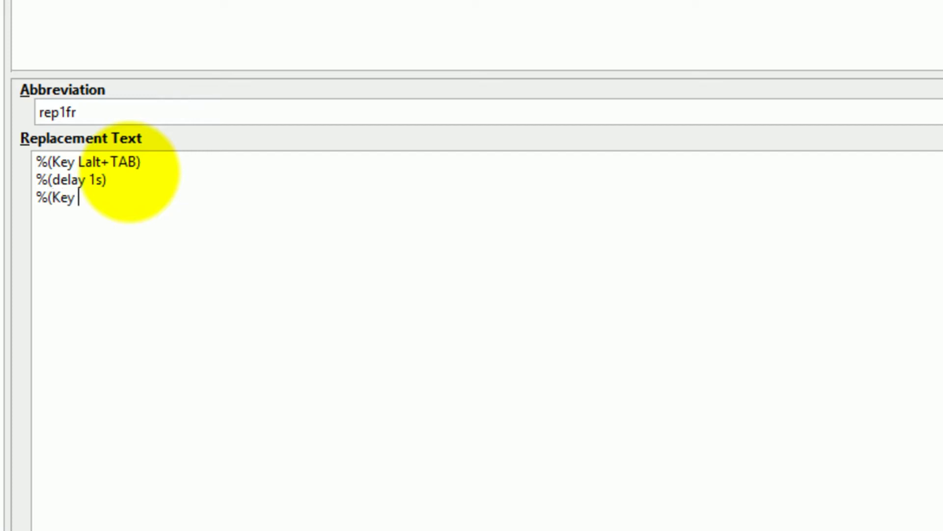
pyautogui.write('a)')
pyautogui.press('Return')
# - Duplicate the delay line, change it to %(delay 2s), and start a %(Key CTRL+SHIFT line
pyautogui.press('Up')
pyautogui.press('Up')
pyautogui.hotkey('shift', 'Right')
pyautogui.hotkey('shift', 'Right')
pyautogui.hotkey('shift', 'Right')
pyautogui.hotkey('shift', 'Right')
pyautogui.hotkey('shift', 'Right')
pyautogui.hotkey('shift', 'Right')
pyautogui.hotkey('shift', 'Right')
pyautogui.hotkey('shift', 'End')
pyautogui.hotkey('ctrl', 'c')
pyautogui.press('Down')
pyautogui.press('Down')
pyautogui.hotkey('ctrl', 'v')
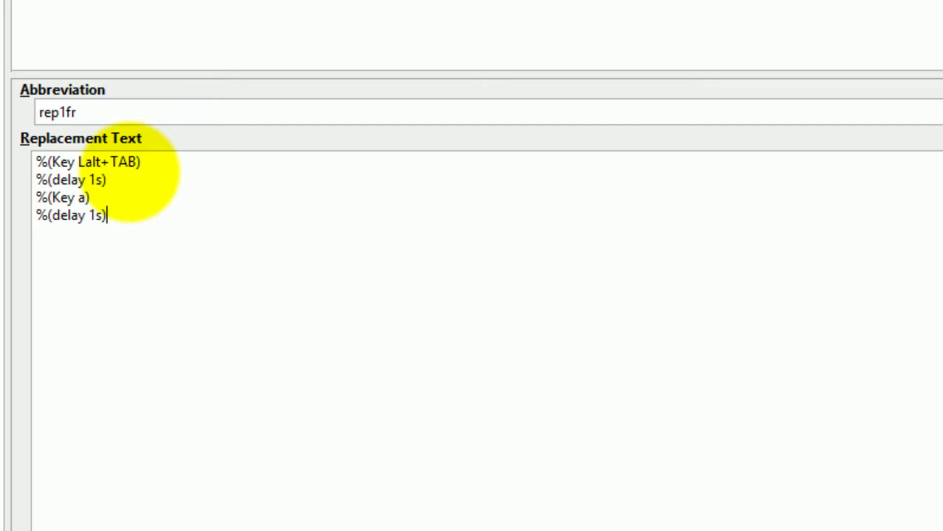
pyautogui.press('Return')
pyautogui.click(90, 215)
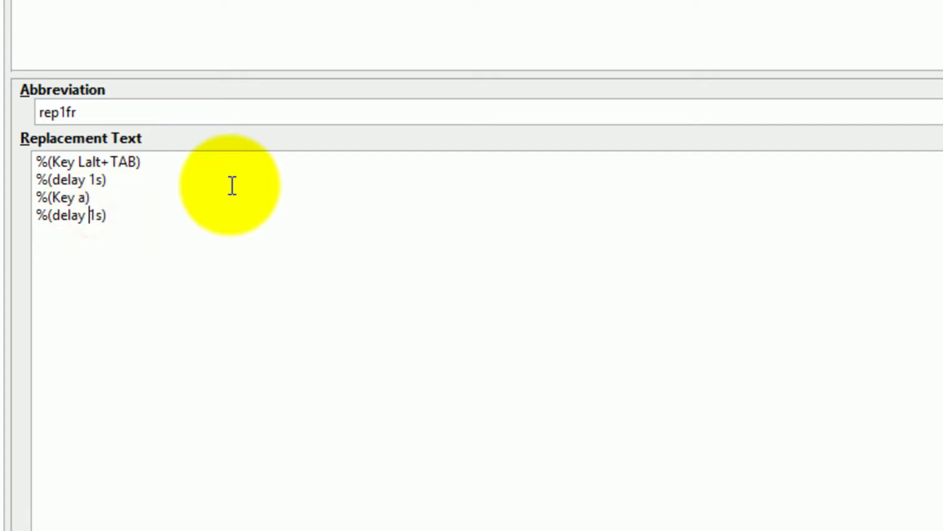
pyautogui.press('Delete')
pyautogui.write('2')
pyautogui.press('Right')
pyautogui.press('Right')
pyautogui.press('Return')
pyautogui.write('%(Key ')
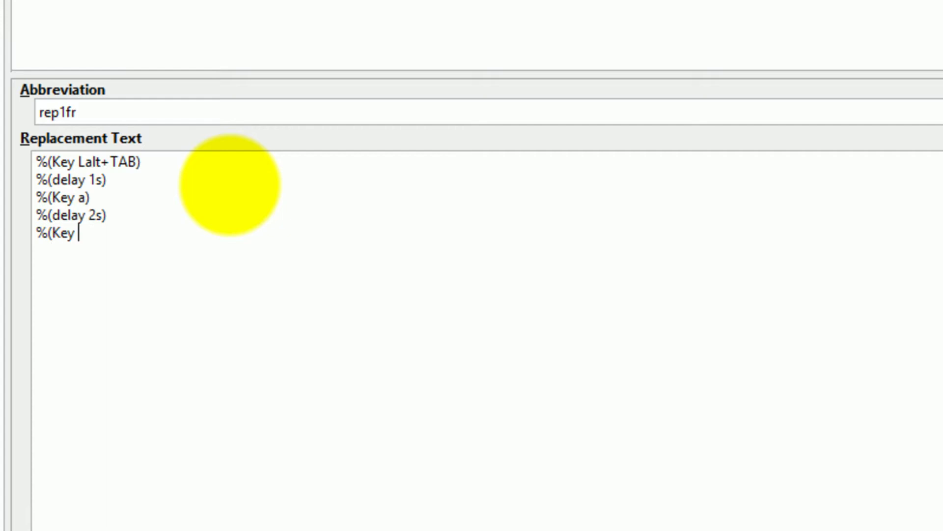
pyautogui.write('CTRL+SHIFT')
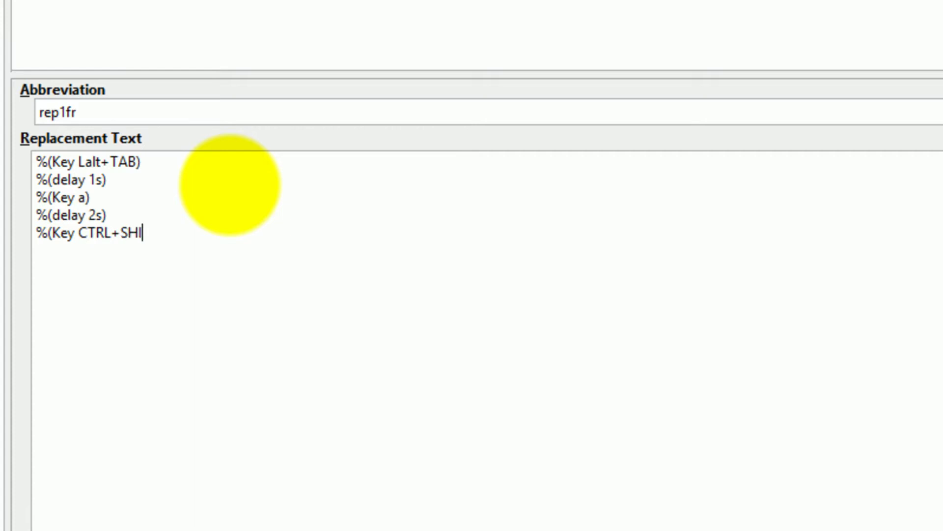
# - Complete %(Key CTRL+SHIFT+B) and add a 1-second delay line after it
pyautogui.press('BackSpace')
pyautogui.press('BackSpace')
pyautogui.write('FT+B)')
pyautogui.moveTo(122, 182); pyautogui.dragTo(31, 183)
pyautogui.hotkey('ctrl', 'c')
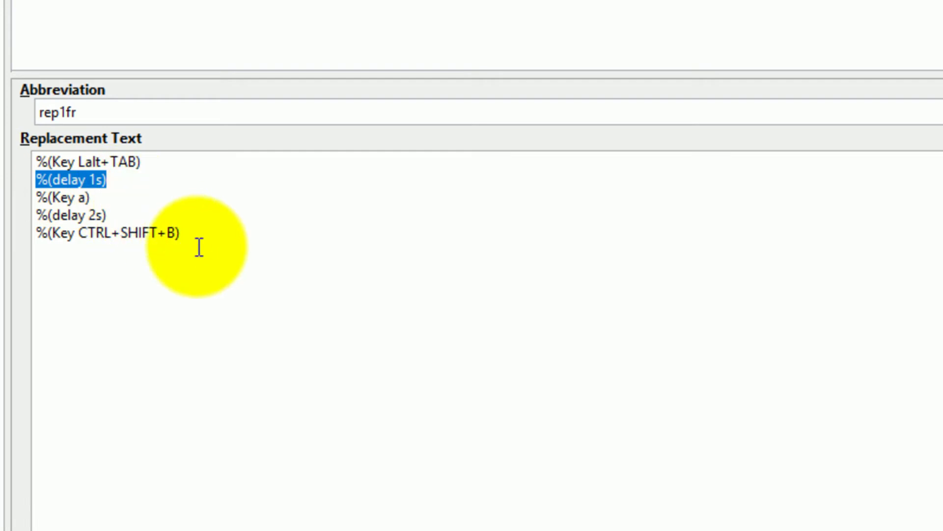
pyautogui.click(194, 231)
pyautogui.press('Return')
pyautogui.hotkey('ctrl', 'v')
# - Add the supervisor's e-mail address, another %(delay 1s), then %(key TAB)
pyautogui.press('Return')
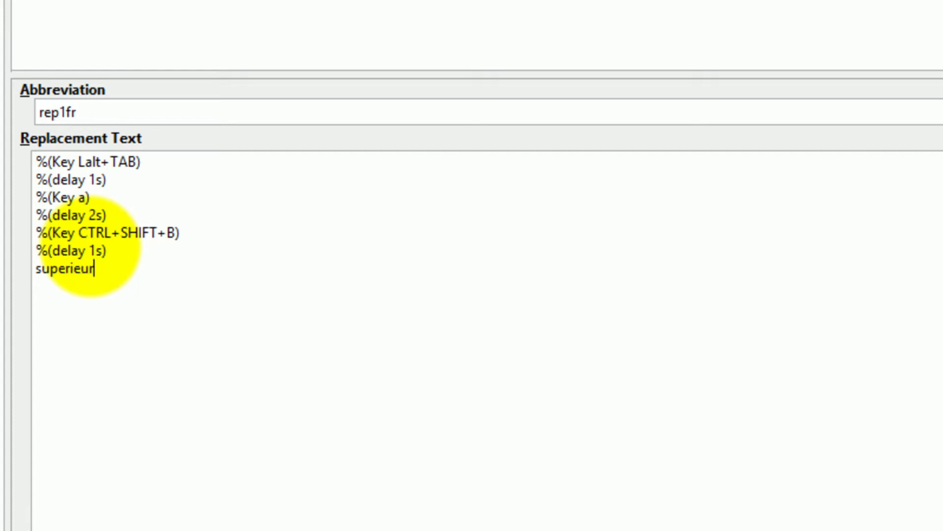
pyautogui.moveTo(132, 251); pyautogui.dragTo(31, 252)
pyautogui.hotkey('ctrl', 'c')
pyautogui.click(212, 269)
pyautogui.press('Return')
pyautogui.hotkey('ctrl', 'v')
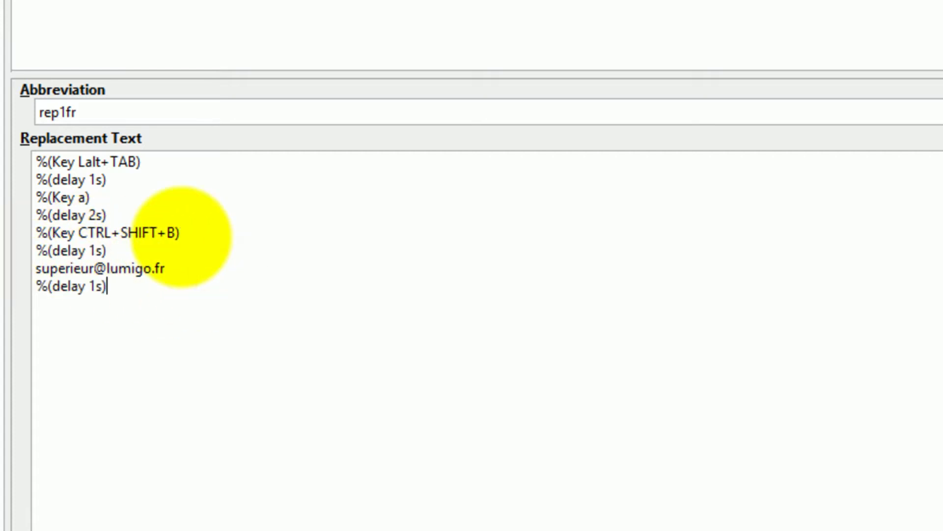
pyautogui.press('Return')
pyautogui.write('%(key TAB)')
# - Add a %(delay 1s) line after the %(key TAB) step
pyautogui.press('Up')
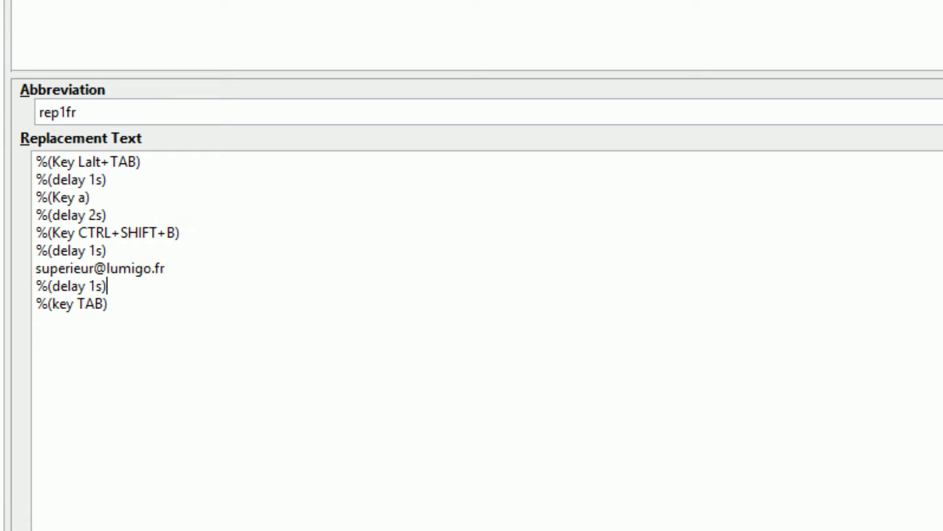
pyautogui.moveTo(118, 284); pyautogui.dragTo(4, 290)
pyautogui.click(101, 309)
pyautogui.press('Return')
pyautogui.hotkey('ctrl', 'v')
# - Duplicate the TAB-and-delay pair twice, then select the French reply body in Gmail
pyautogui.moveTo(126, 320); pyautogui.dragTo(37, 305)
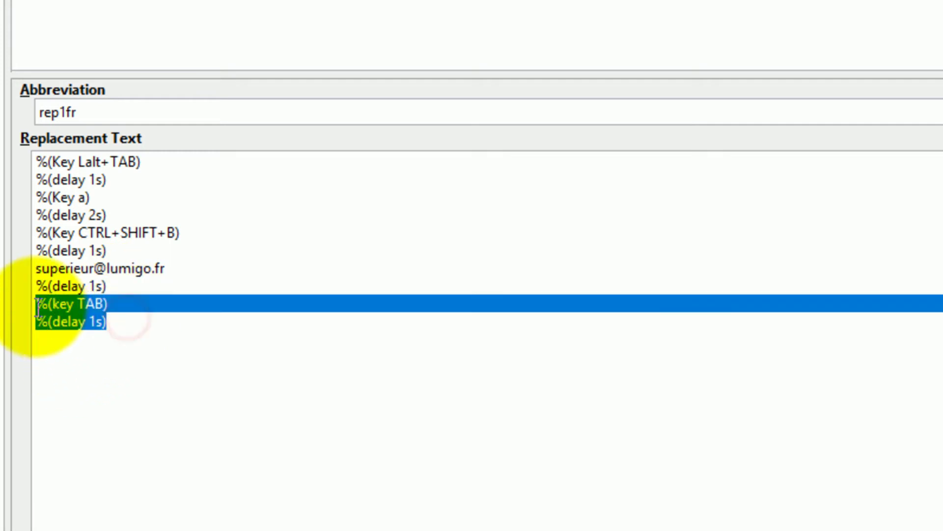
pyautogui.hotkey('ctrl', 'c')
pyautogui.click(132, 328)
pyautogui.press('Return')
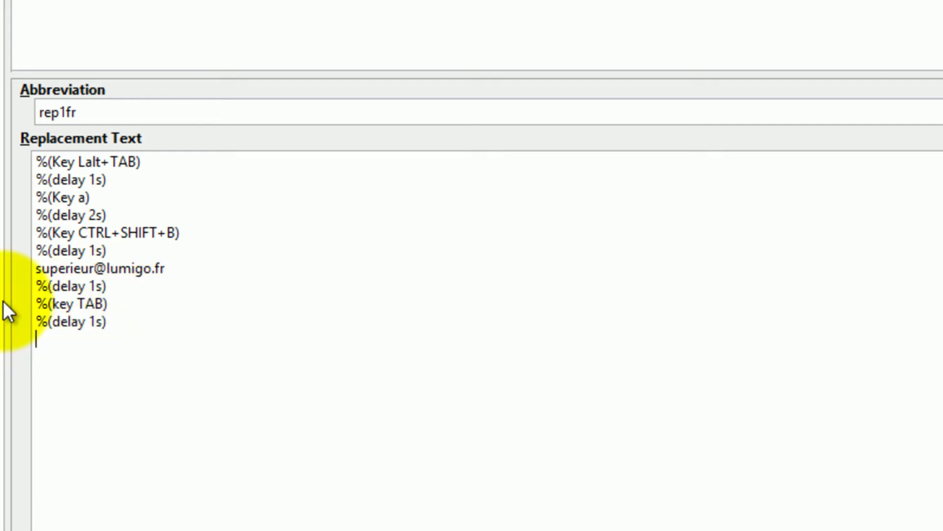
pyautogui.hotkey('ctrl', 'v')
pyautogui.press('Return')
pyautogui.hotkey('ctrl', 'v')
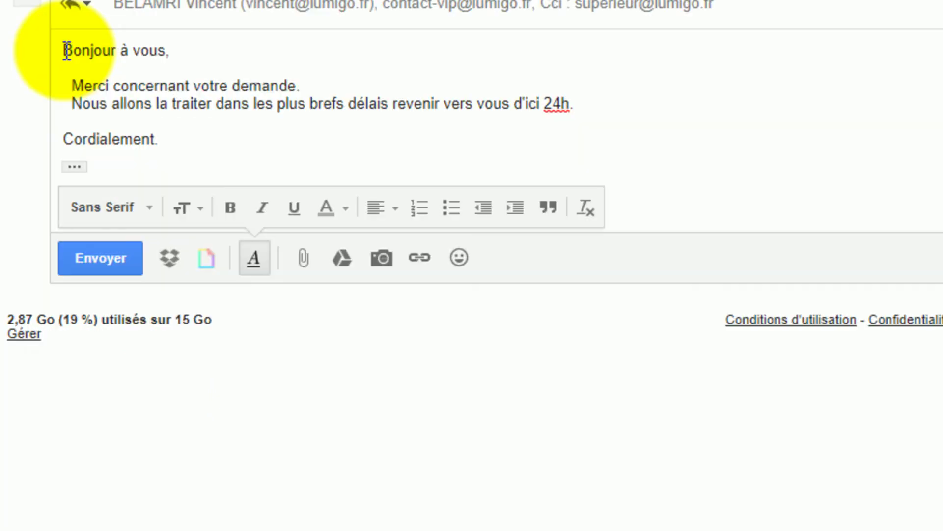
pyautogui.moveTo(63, 49); pyautogui.dragTo(173, 136)
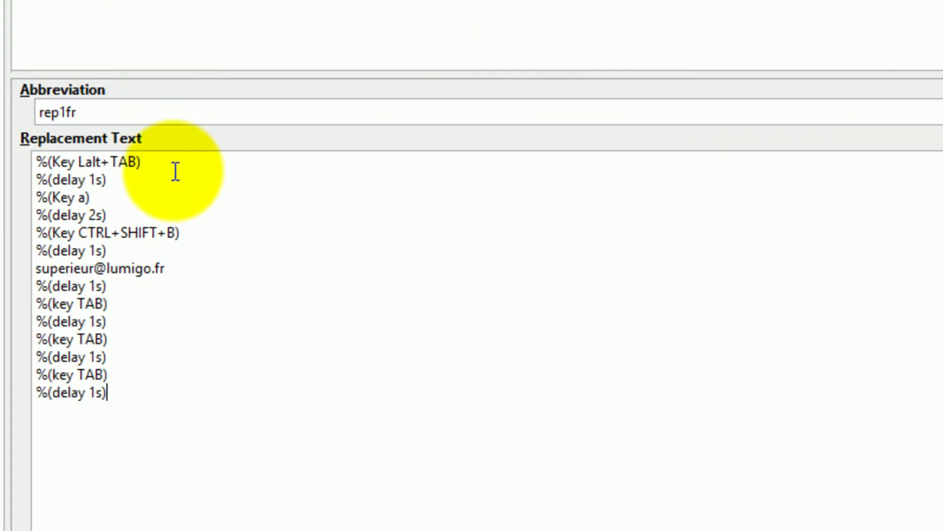
# - Paste the French reply text after the last delay and add %(delay 1s) after 'Cordialement.'
pyautogui.press('Return')
pyautogui.hotkey('ctrl', 'v')
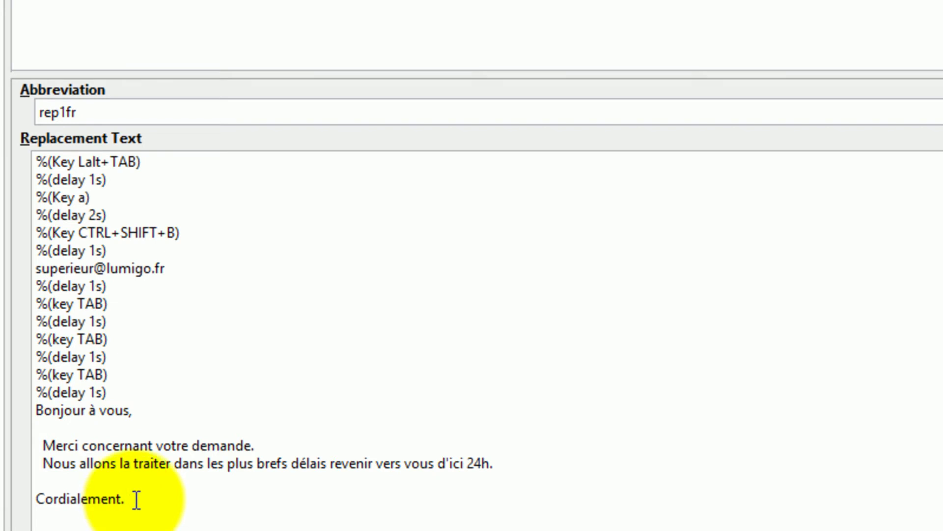
pyautogui.moveTo(109, 391); pyautogui.dragTo(49, 392)
pyautogui.click(97, 392)
pyautogui.moveTo(123, 392); pyautogui.dragTo(37, 392)
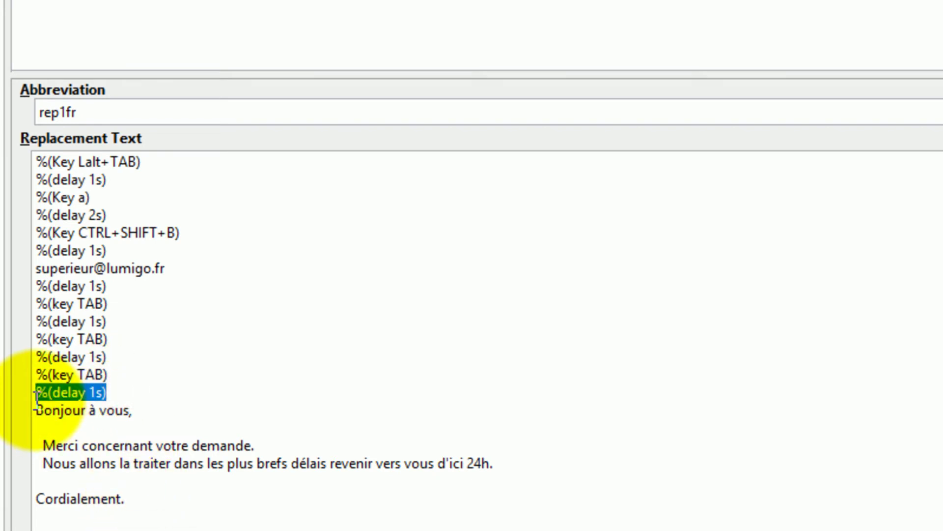
pyautogui.click(159, 500)
pyautogui.press('Return')
pyautogui.hotkey('ctrl', 'v')
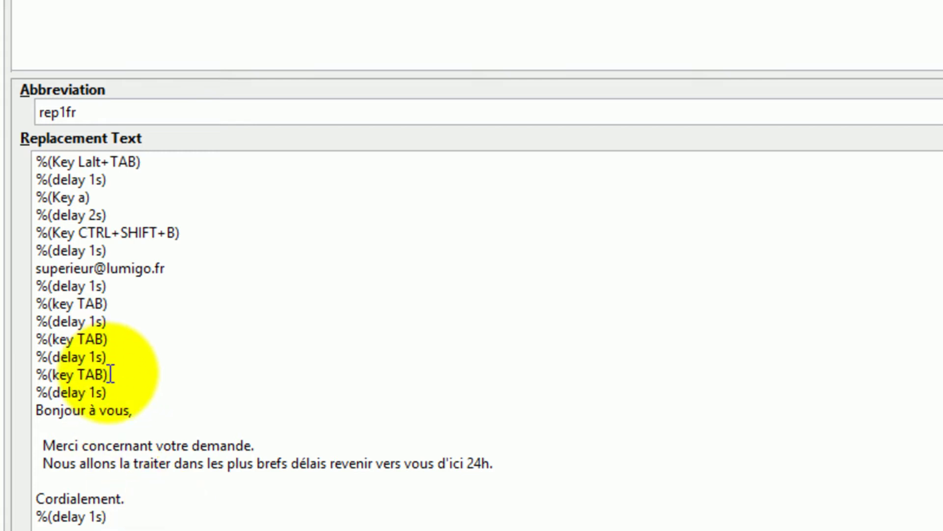
# - Append two TAB/1-second-delay pairs at the end and change the second TAB to Enter
pyautogui.moveTo(112, 391); pyautogui.dragTo(31, 370)
pyautogui.hotkey('ctrl', 'c')
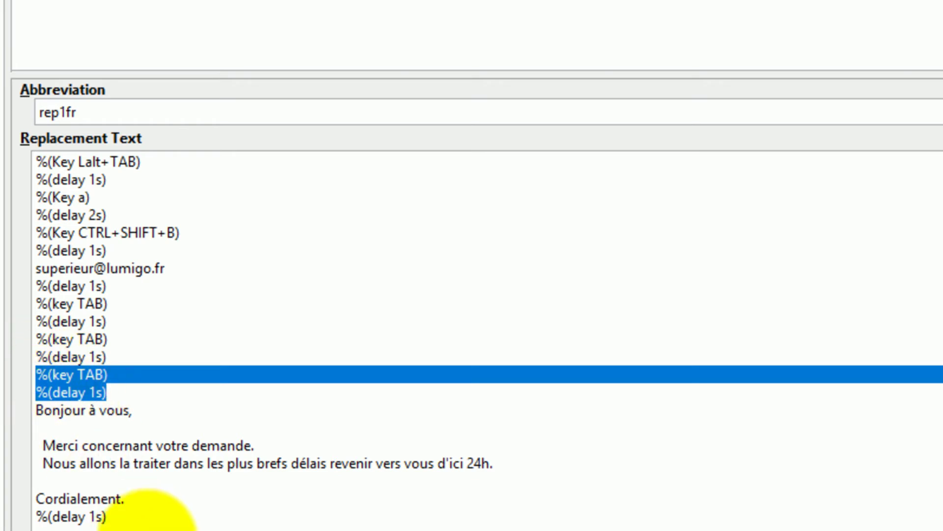
pyautogui.click(132, 519)
pyautogui.hotkey('ctrl', 'v')
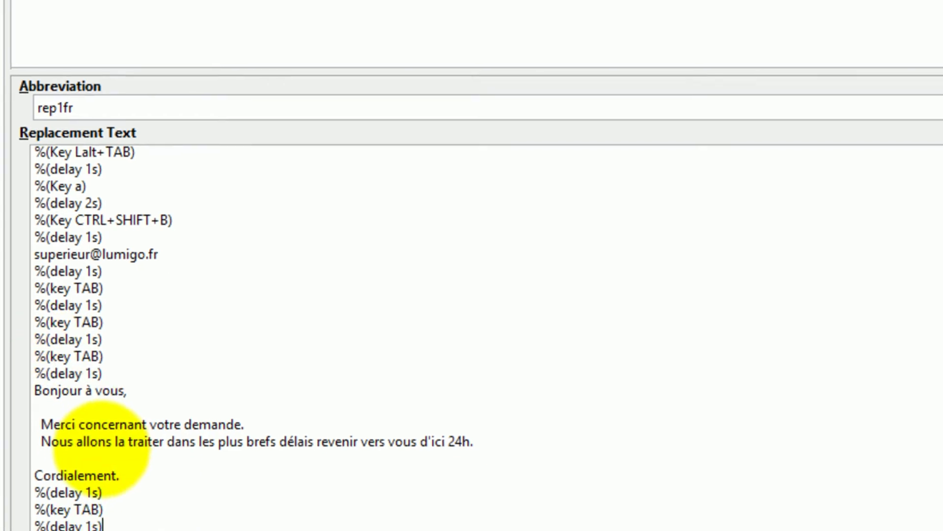
pyautogui.press('Return')
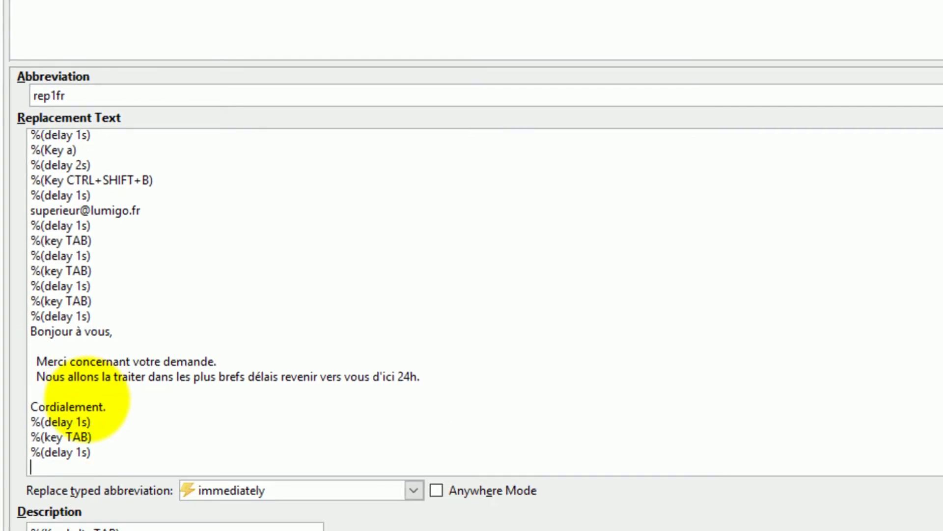
pyautogui.hotkey('ctrl', 'v')
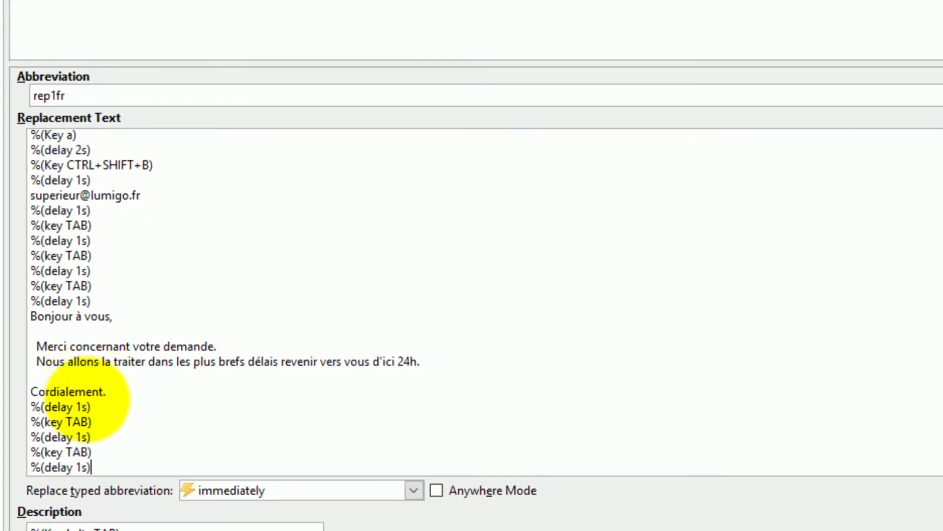
pyautogui.doubleClick(79, 449)
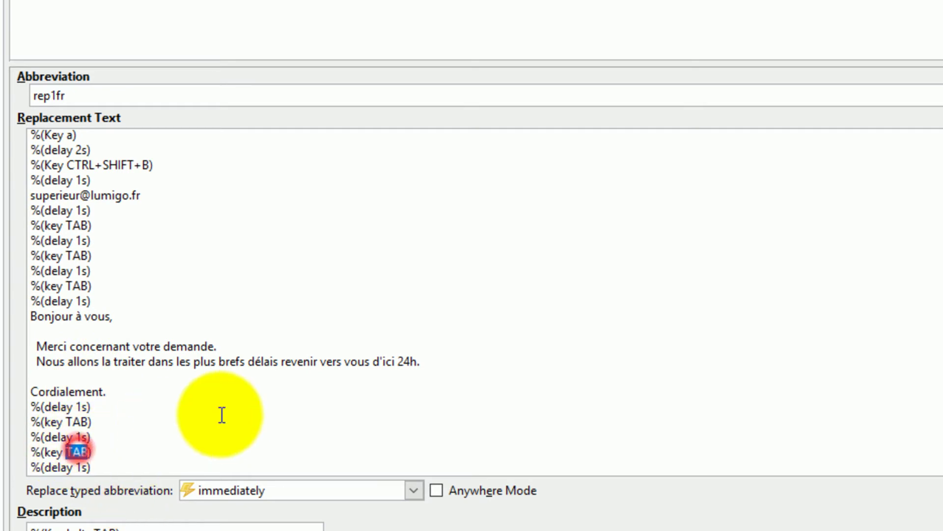
pyautogui.write('Enter')
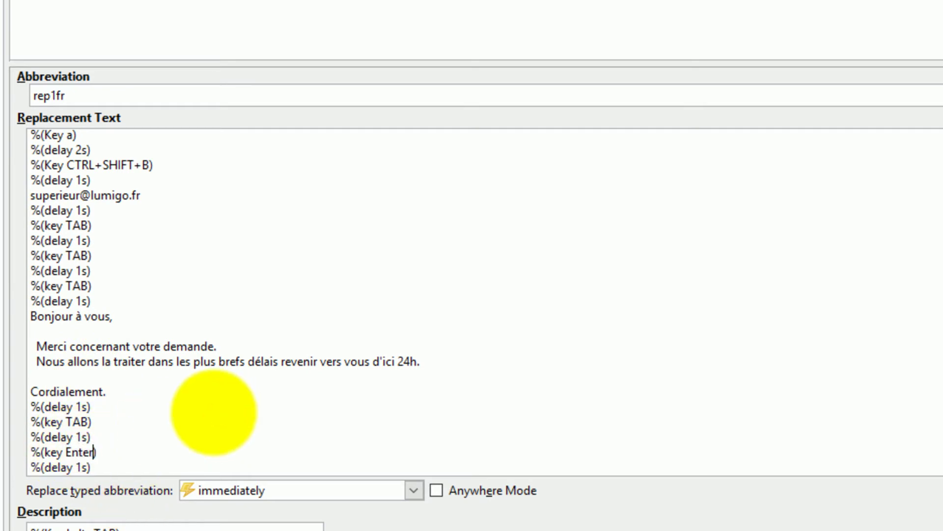
pyautogui.hotkey('ctrl', 'End')
pyautogui.press('Return')
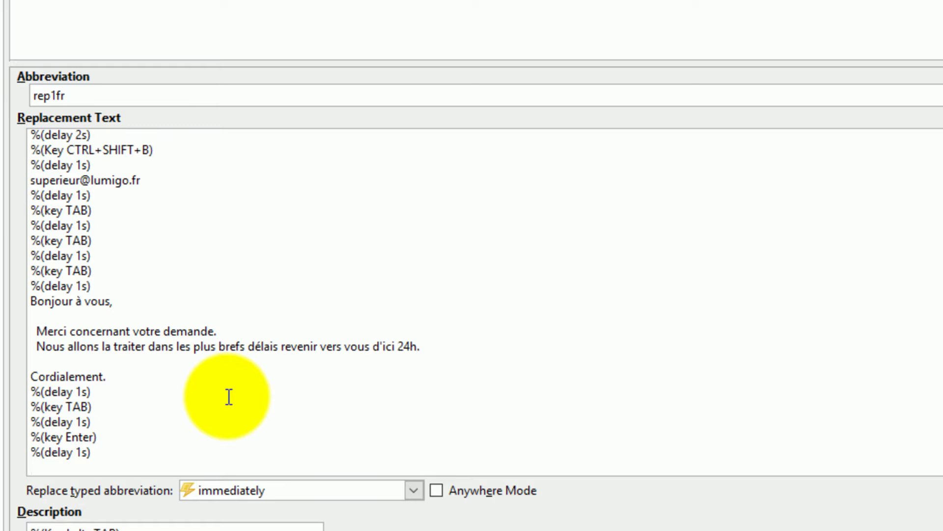
pyautogui.scroll(1, 229, 397)
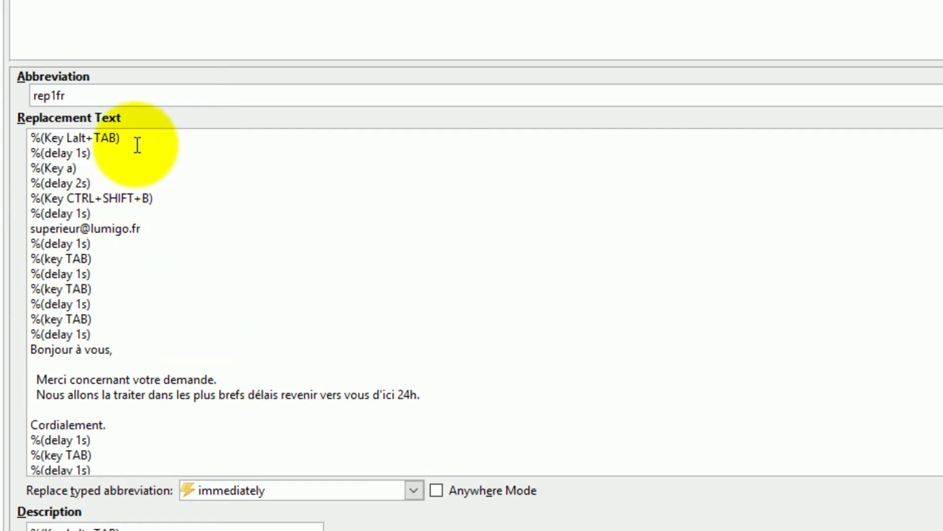
# - Paste the %(Key Lalt+TAB) and %(delay 1s) lines at the end of the macro
pyautogui.moveTo(96, 152); pyautogui.dragTo(30, 136)
pyautogui.hotkey('ctrl', 'c')
pyautogui.scroll(-2, 116, 179)
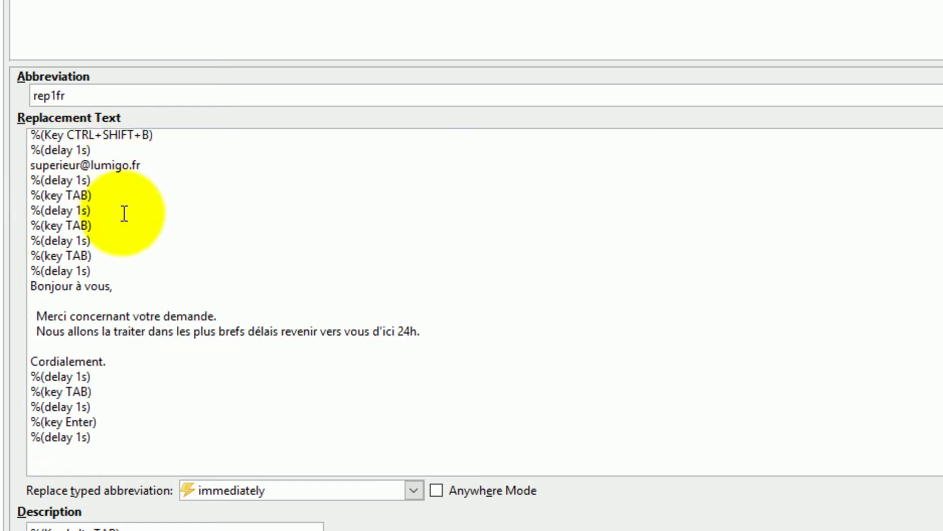
pyautogui.click(54, 454)
pyautogui.hotkey('ctrl', 'v')
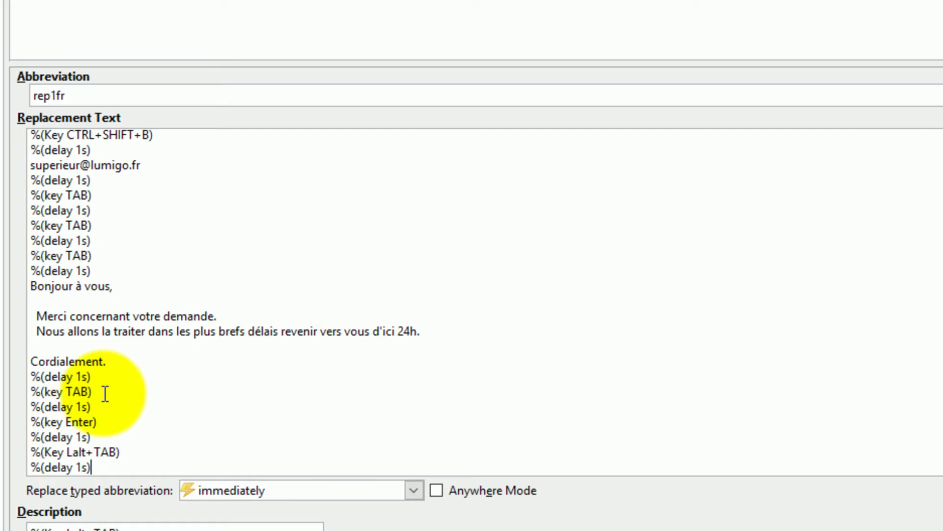
pyautogui.scroll(-1, 118, 452)
pyautogui.click(95, 452)
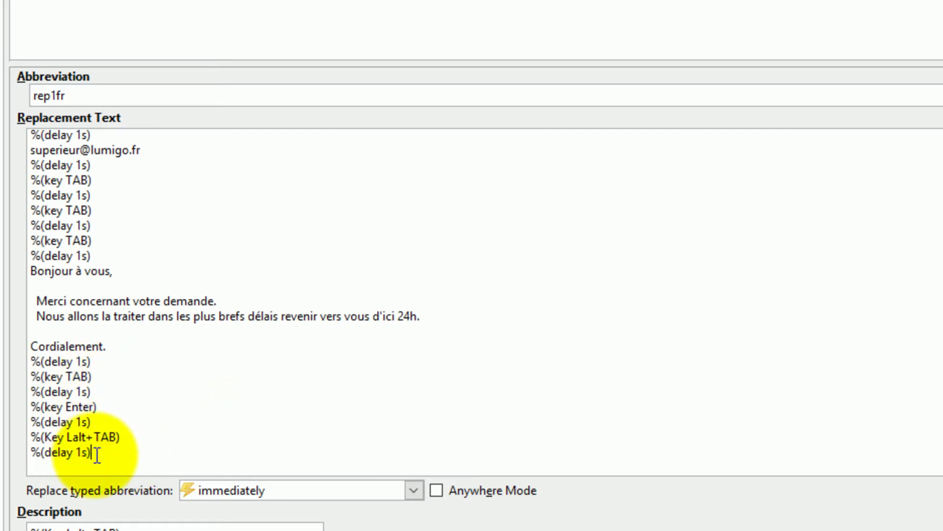
pyautogui.press('Return')
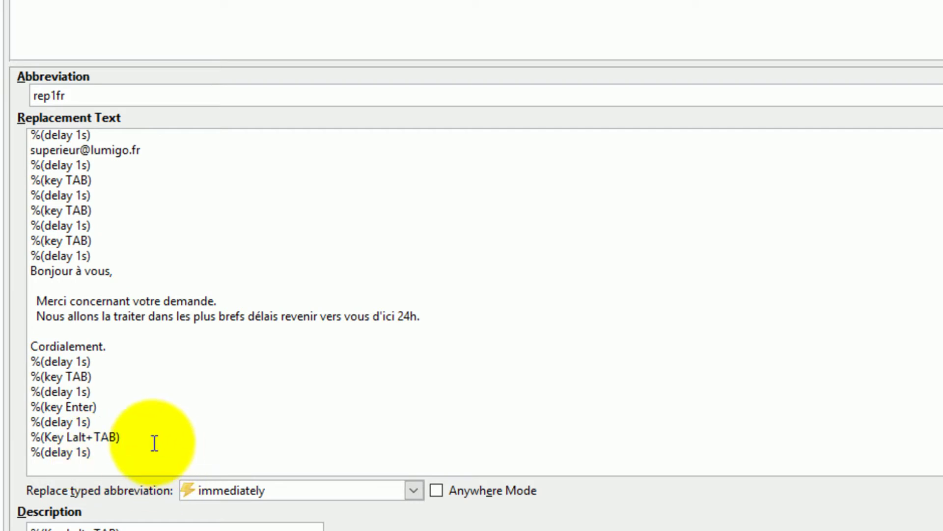
# - Copy the Lalt+TAB line to the end and edit it into %(Key Esc)
pyautogui.moveTo(133, 436); pyautogui.dragTo(30, 437)
pyautogui.hotkey('ctrl', 'c')
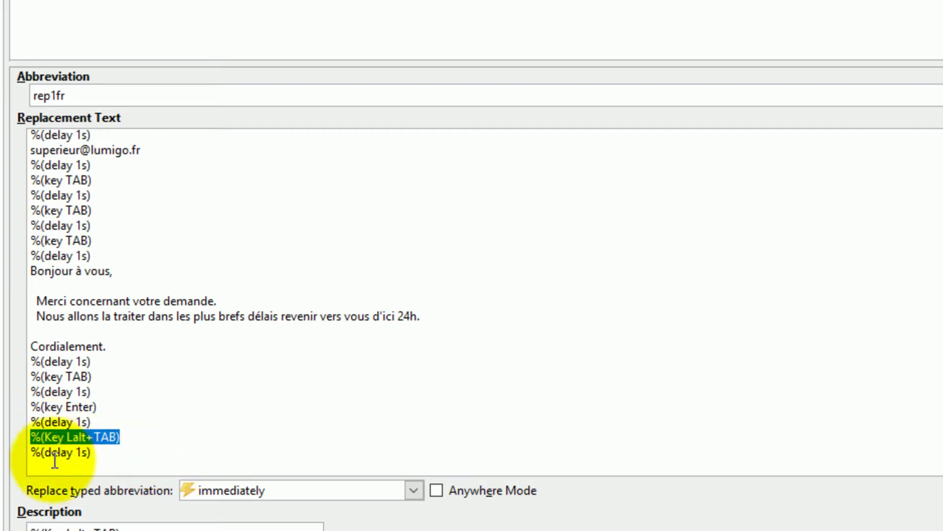
pyautogui.click(37, 466)
pyautogui.hotkey('ctrl', 'v')
pyautogui.moveTo(68, 465); pyautogui.dragTo(118, 466)
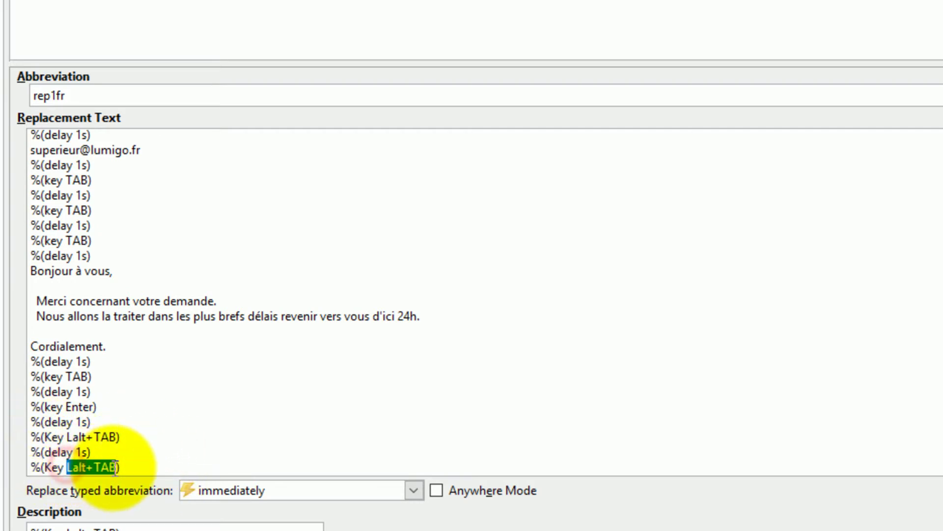
pyautogui.write('Esc')
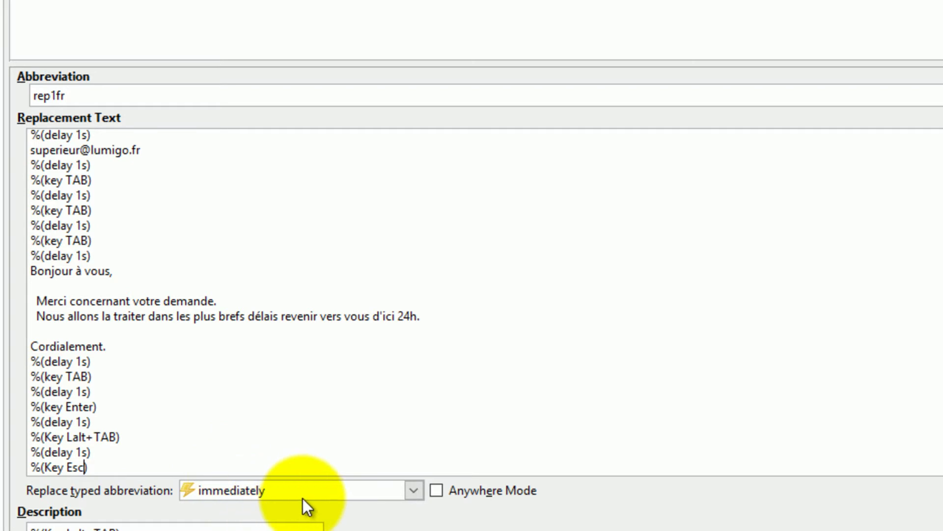
pyautogui.moveTo(338, 497)
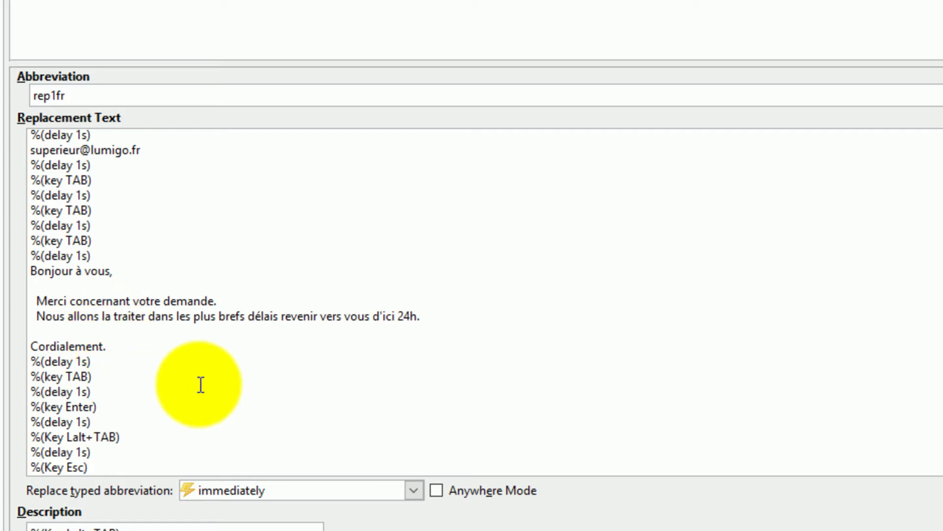
pyautogui.moveTo(243, 497)
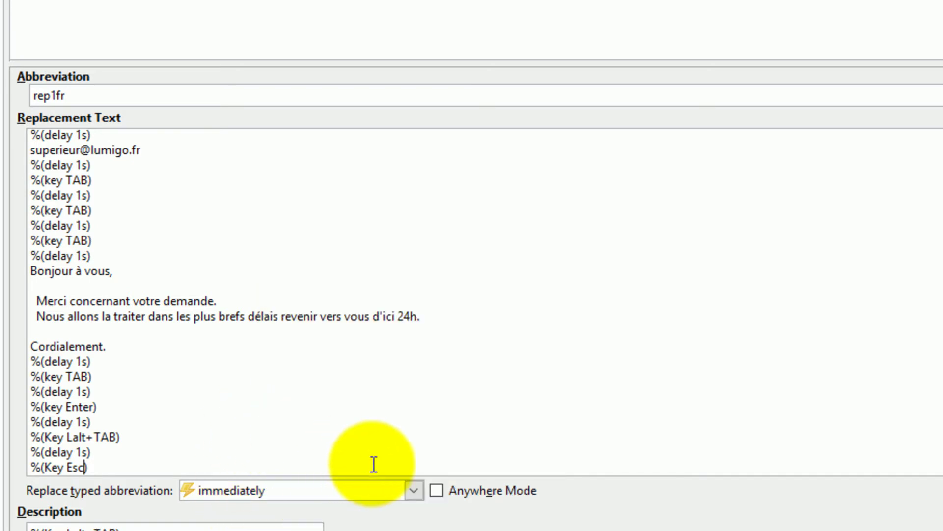
# - Set 'Replace typed abbreviation' to 'after the trigger key is pressed' and apply it
pyautogui.click(409, 490)
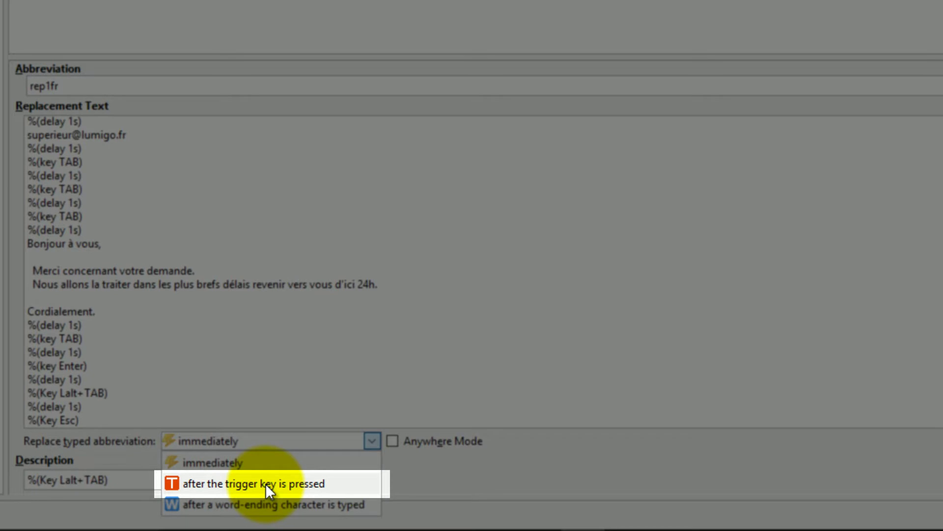
pyautogui.click(266, 483)
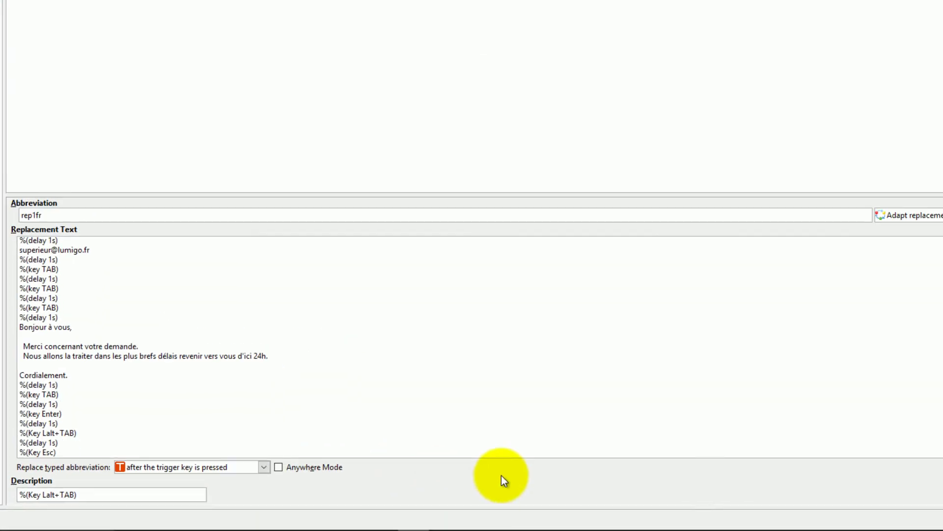
pyautogui.click(905, 524)
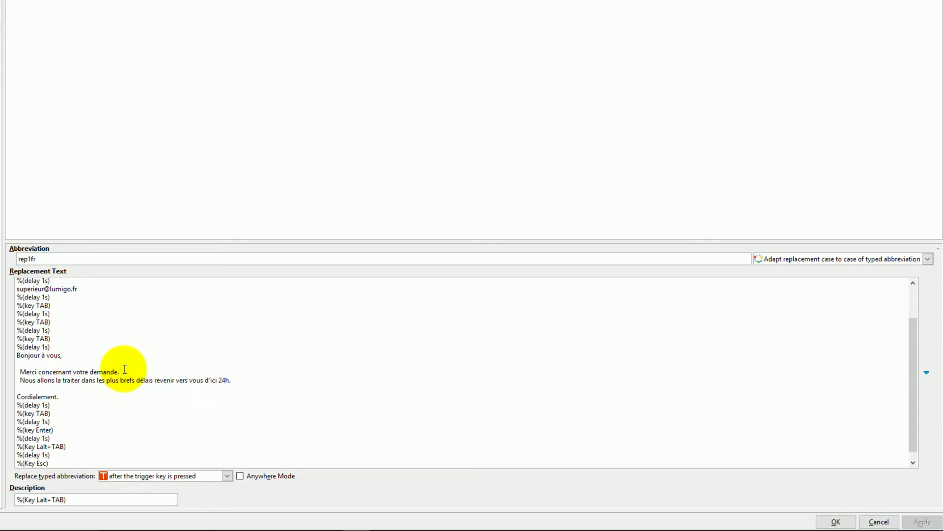
pyautogui.press('BackSpace')
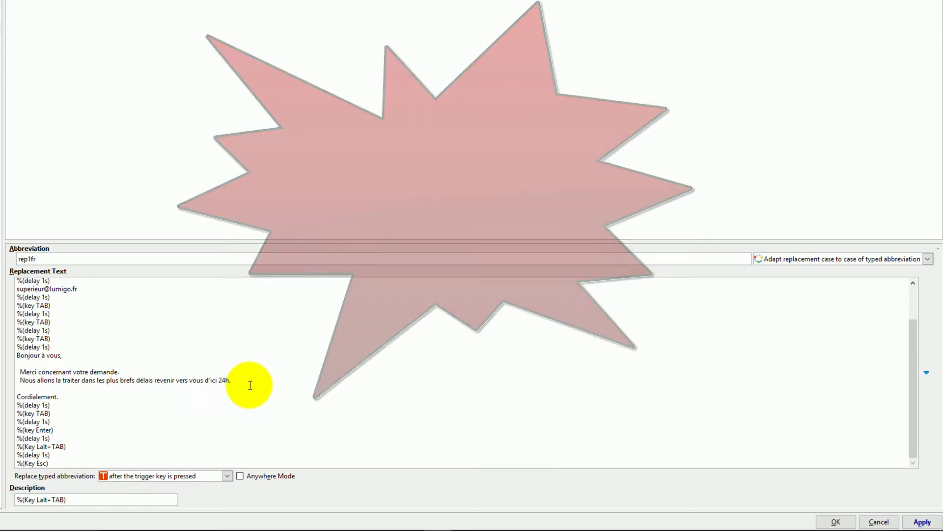
pyautogui.scroll(2, 250, 384)
pyautogui.click(71, 279)
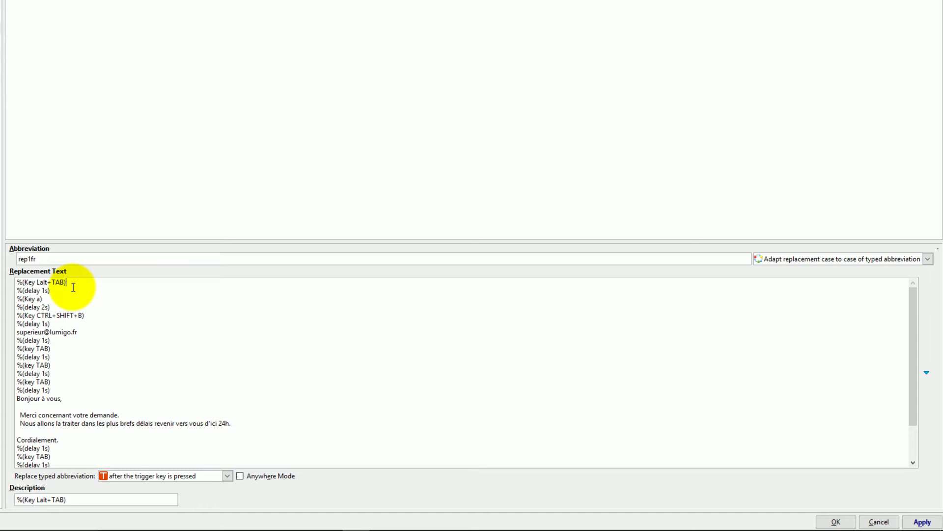
# - Merge all command lines before 'Bonjour à vous,' into one single line
pyautogui.press('Delete')
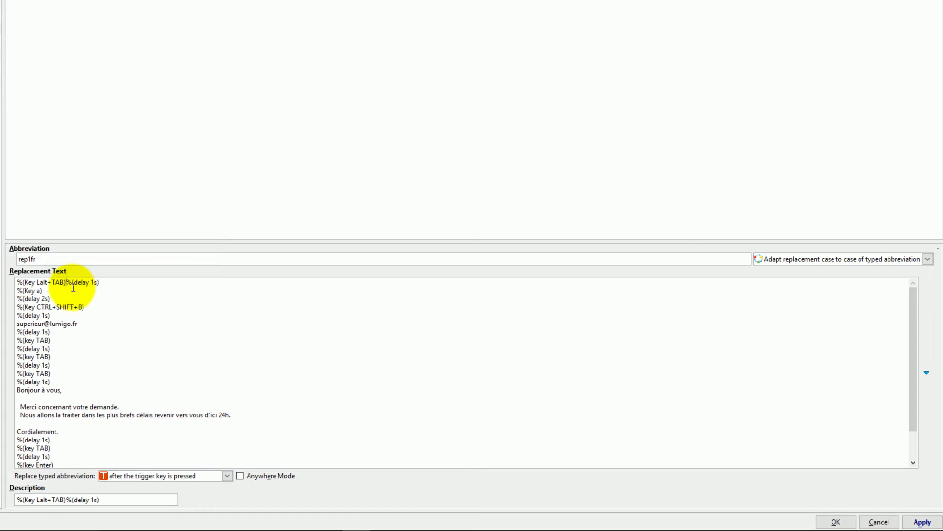
pyautogui.click(104, 283)
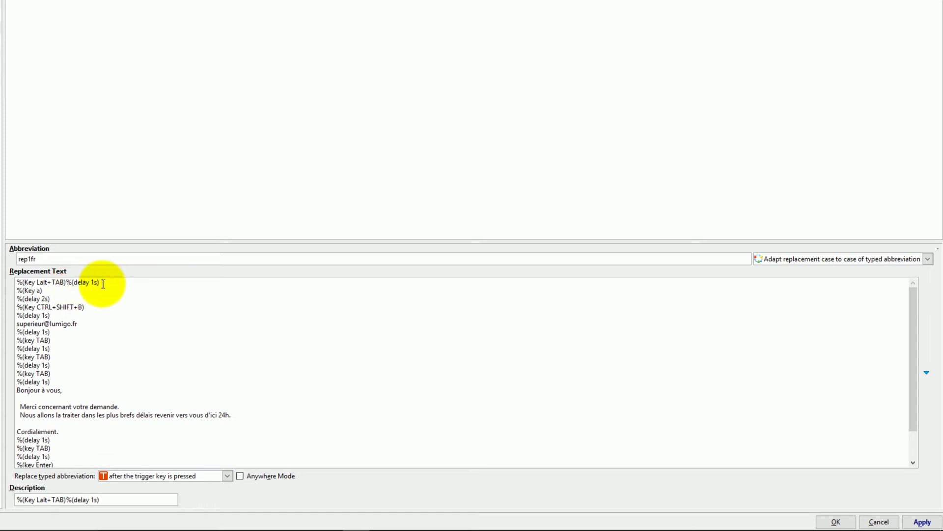
pyautogui.press('Delete')
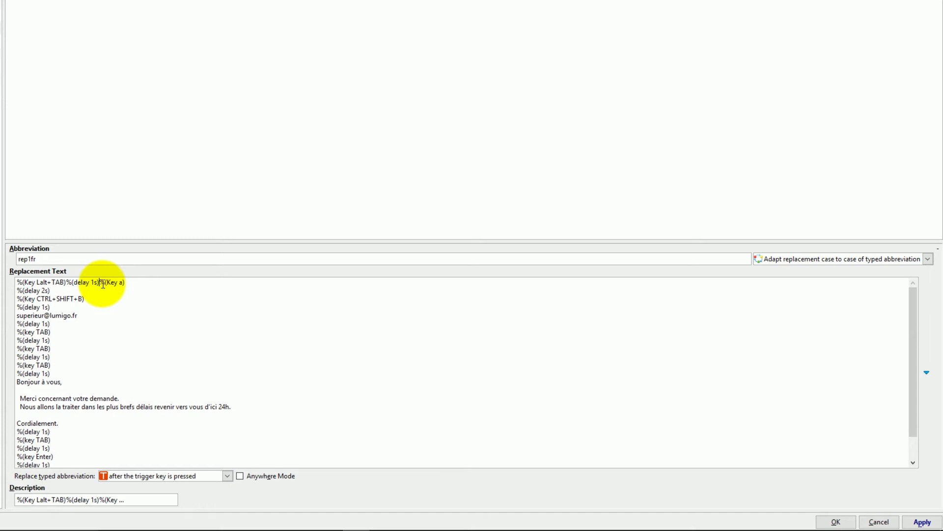
pyautogui.click(129, 283)
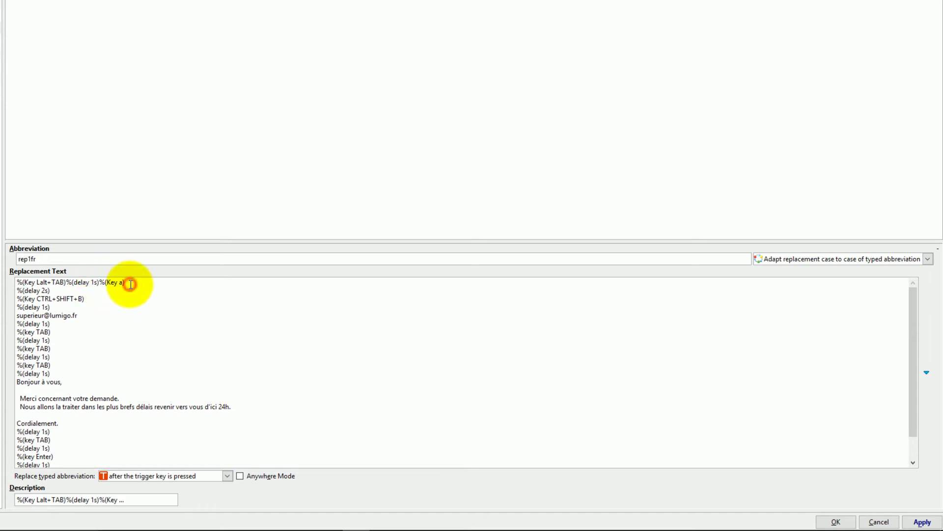
pyautogui.press('Delete')
pyautogui.press('End')
pyautogui.press('Delete')
pyautogui.press('End')
pyautogui.press('Delete')
pyautogui.press('End')
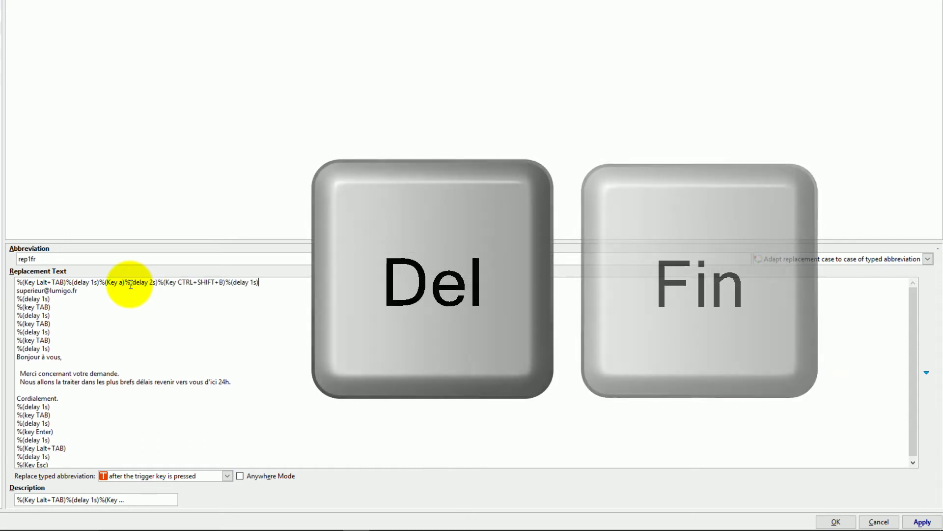
pyautogui.press('Delete')
pyautogui.press('End')
pyautogui.press('Delete')
pyautogui.press('End')
pyautogui.press('Delete')
pyautogui.press('End')
pyautogui.press('Delete')
pyautogui.press('End')
pyautogui.press('Delete')
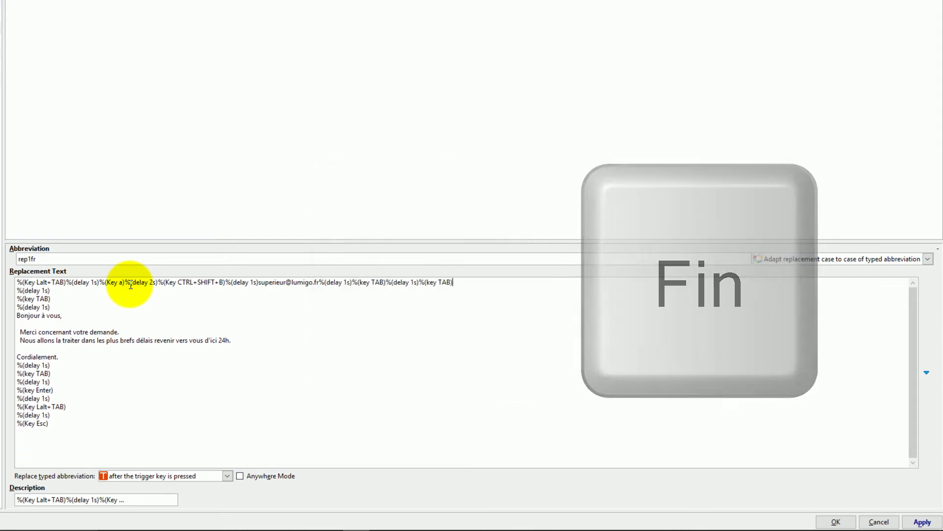
pyautogui.press('End')
pyautogui.press('Delete')
pyautogui.press('End')
pyautogui.press('Delete')
pyautogui.press('End')
pyautogui.press('Delete')
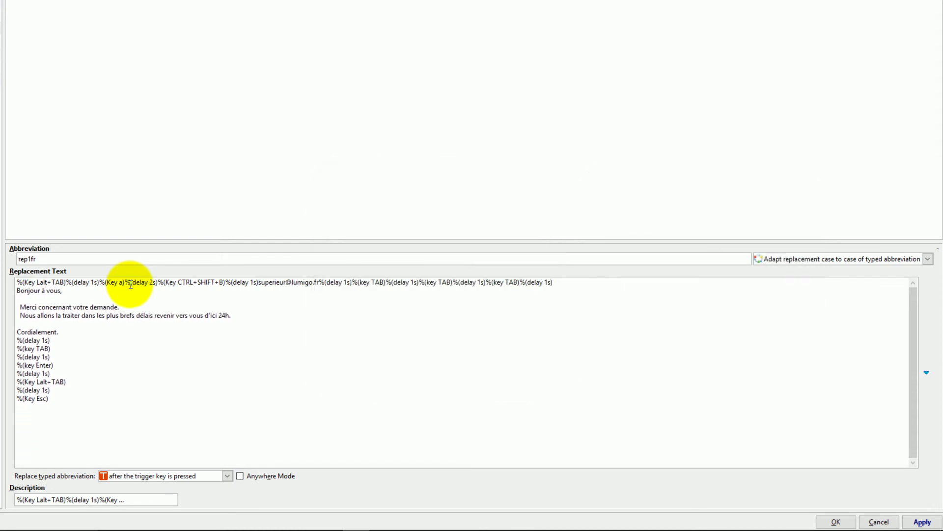
pyautogui.press('End')
pyautogui.press('Delete')
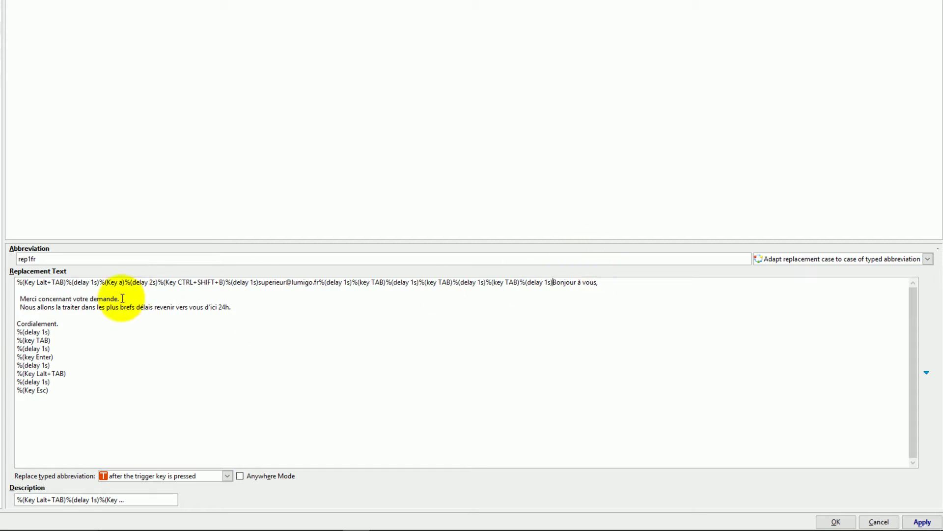
# - Merge the closing commands onto the 'Cordialement.' line and apply the change
pyautogui.click(58, 324)
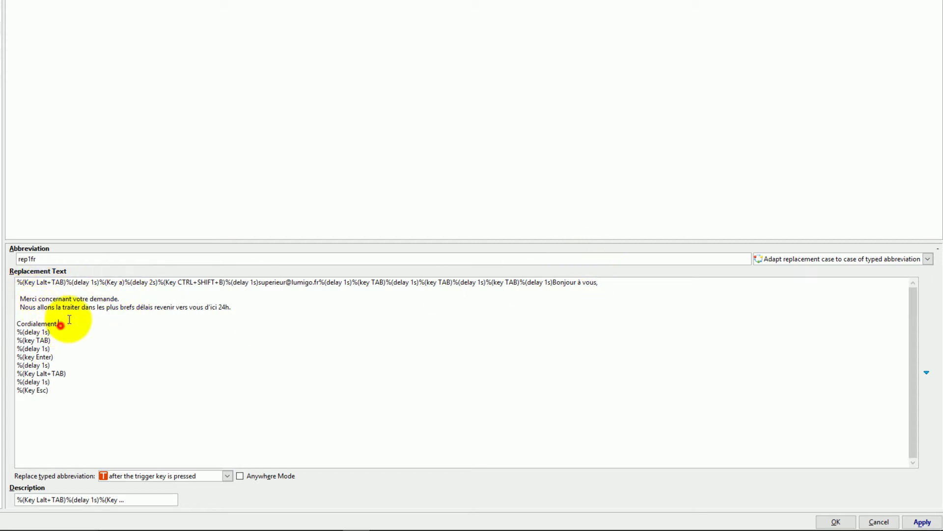
pyautogui.press('Delete')
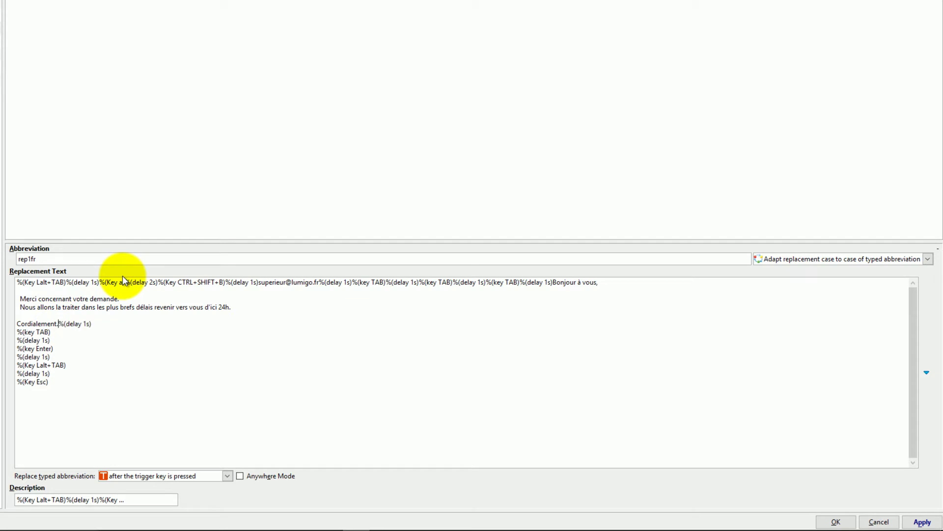
pyautogui.press('End')
pyautogui.press('Delete')
pyautogui.press('End')
pyautogui.press('Delete')
pyautogui.press('End')
pyautogui.press('Delete')
pyautogui.press('End')
pyautogui.press('Delete')
pyautogui.press('End')
pyautogui.press('Delete')
pyautogui.press('End')
pyautogui.press('Delete')
pyautogui.press('End')
pyautogui.press('Delete')
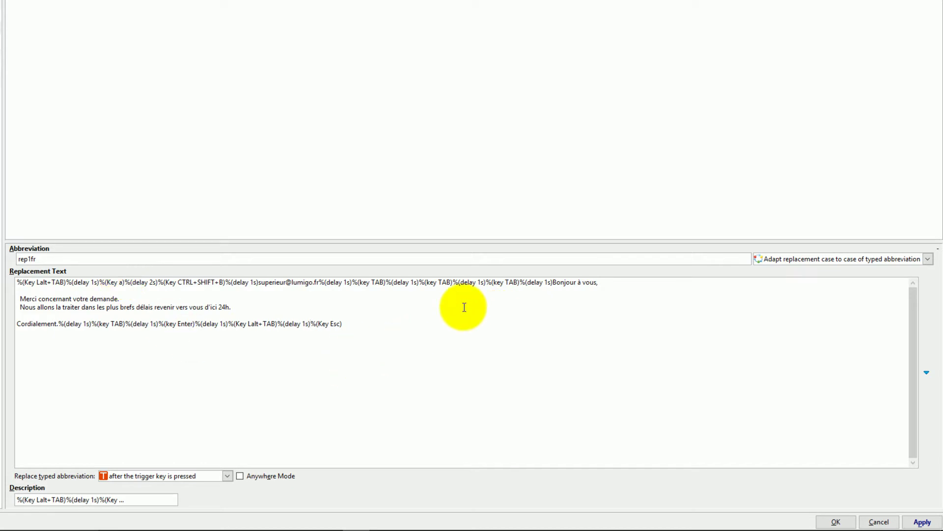
pyautogui.click(922, 522)
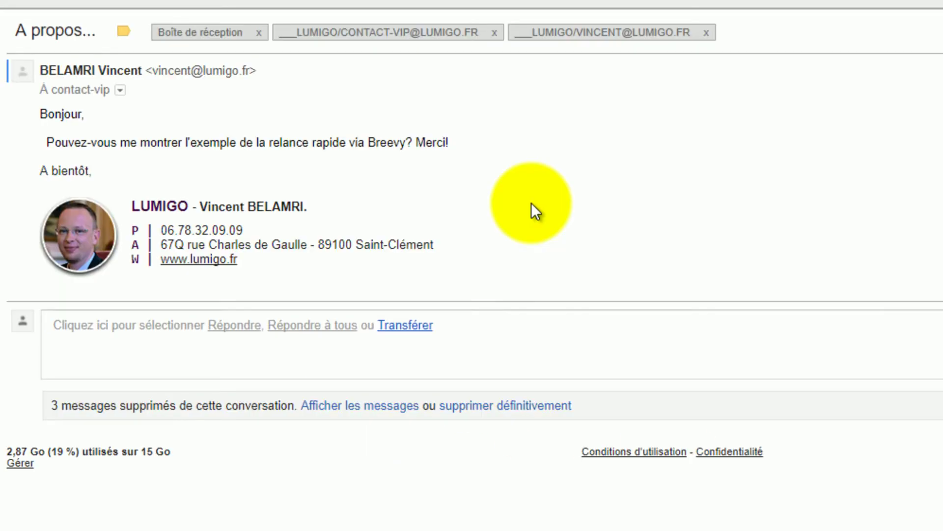
# - Run the rep1fr abbreviation from the Breevy LaunchPad
pyautogui.hotkey('ctrl', 'alt', 'space')
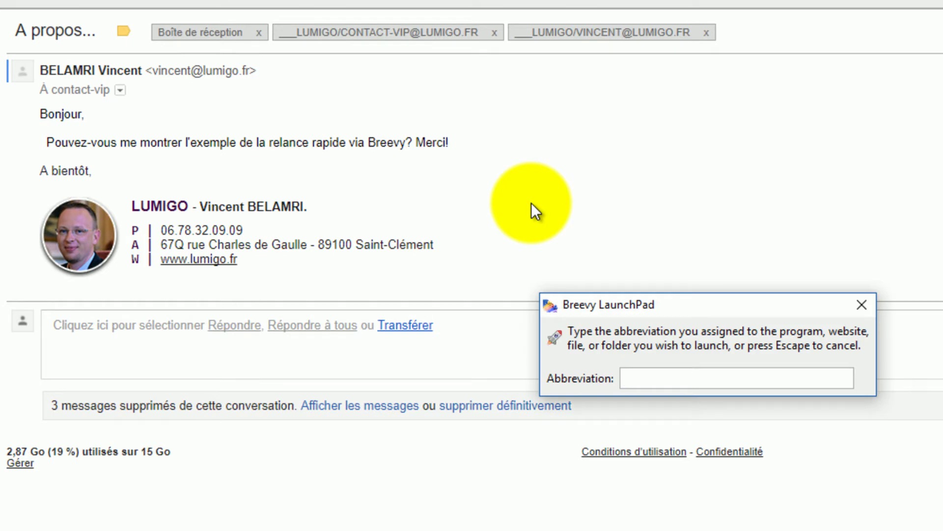
pyautogui.write('rep1fr')
pyautogui.press('Return')
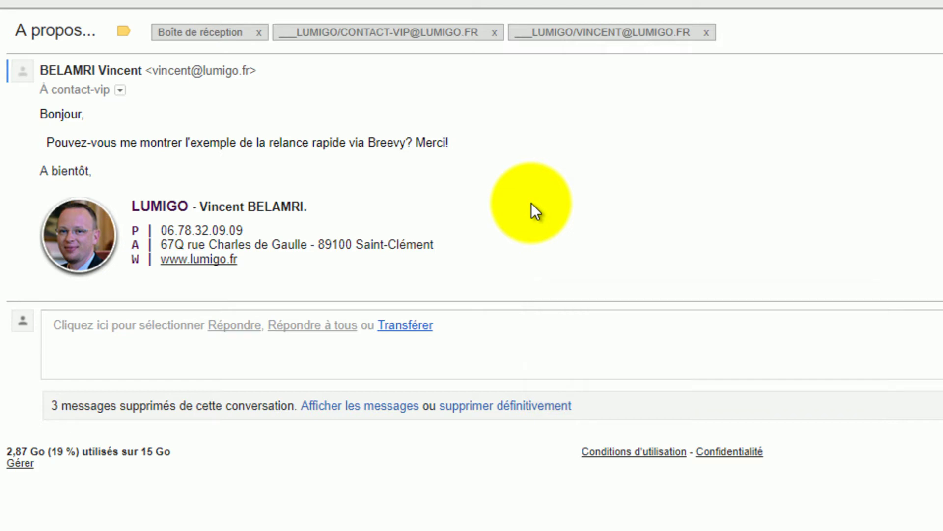
# - Reply to all with the supervisor's address in Cci, insert the canned text, and send
pyautogui.press('a')
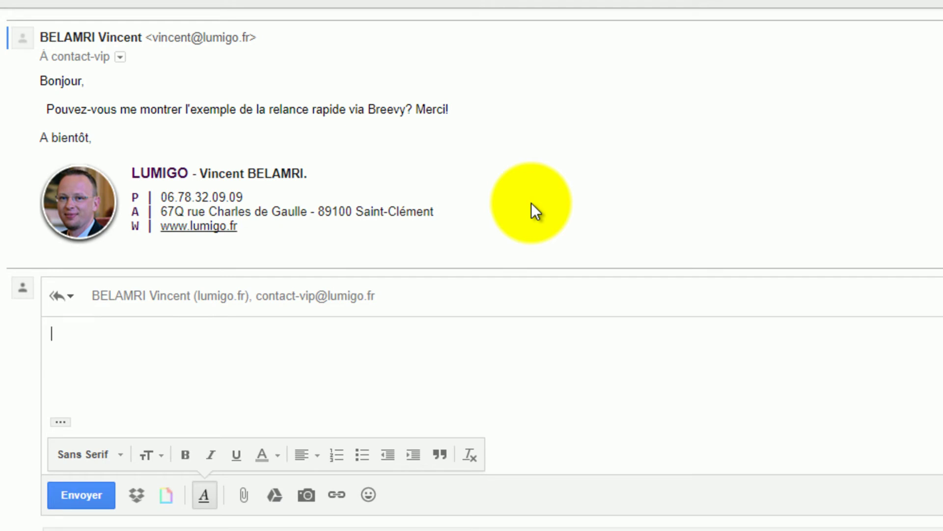
pyautogui.hotkey('ctrl', 'shift', 'b')
pyautogui.click(532, 202)
pyautogui.press('Return')
pyautogui.press('Tab')
pyautogui.press('Tab')
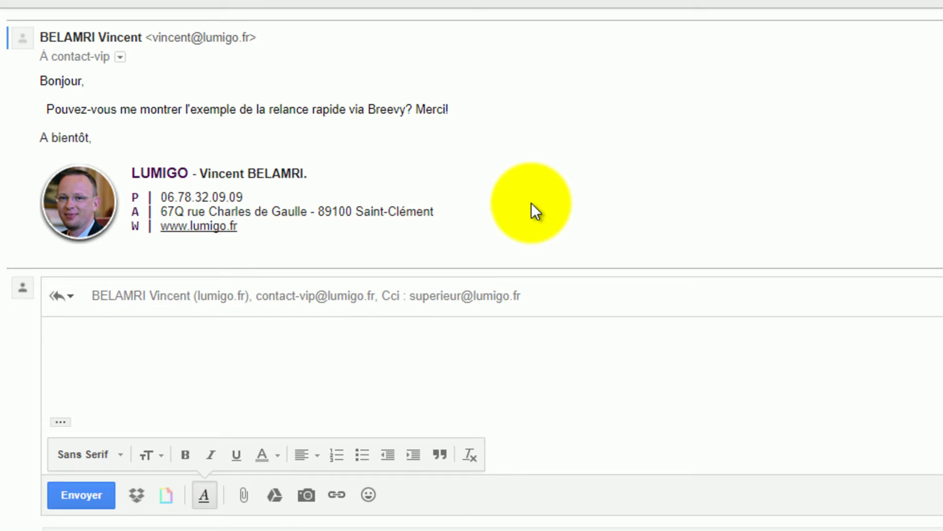
pyautogui.write('rr')
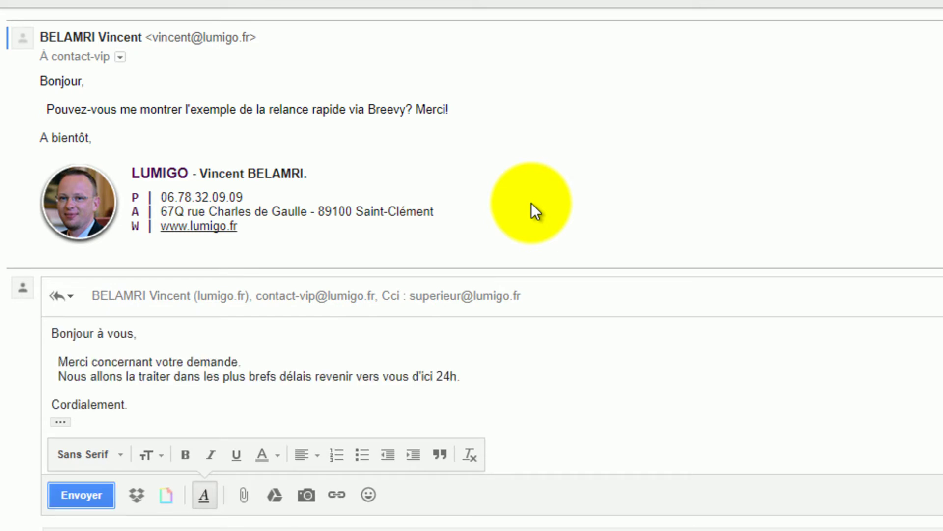
pyautogui.hotkey('ctrl', 'Return')
pyautogui.hotkey('ctrl', 'alt', 'l')
pyautogui.press('Escape')
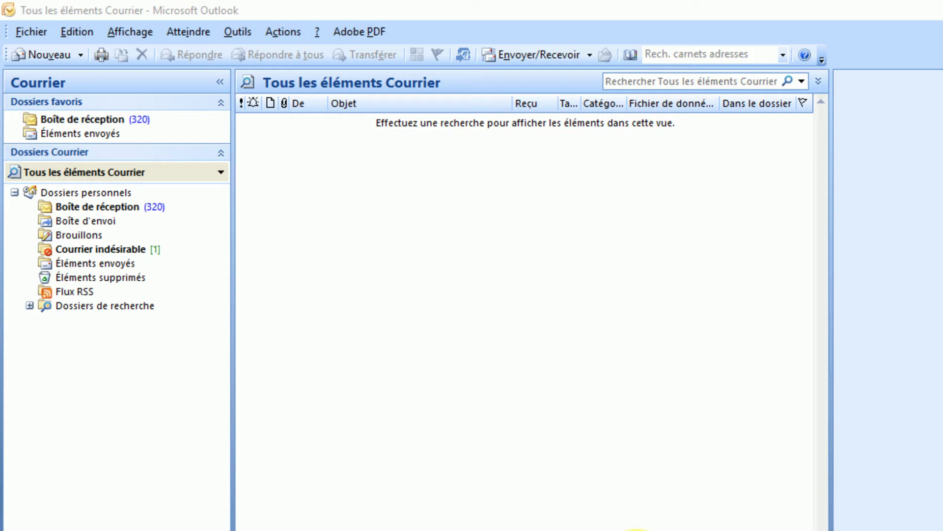
# - Start a new Outlook message with the supervisor's e-mail address as its only Bcc recipient
pyautogui.hotkey('ctrl', 'n')
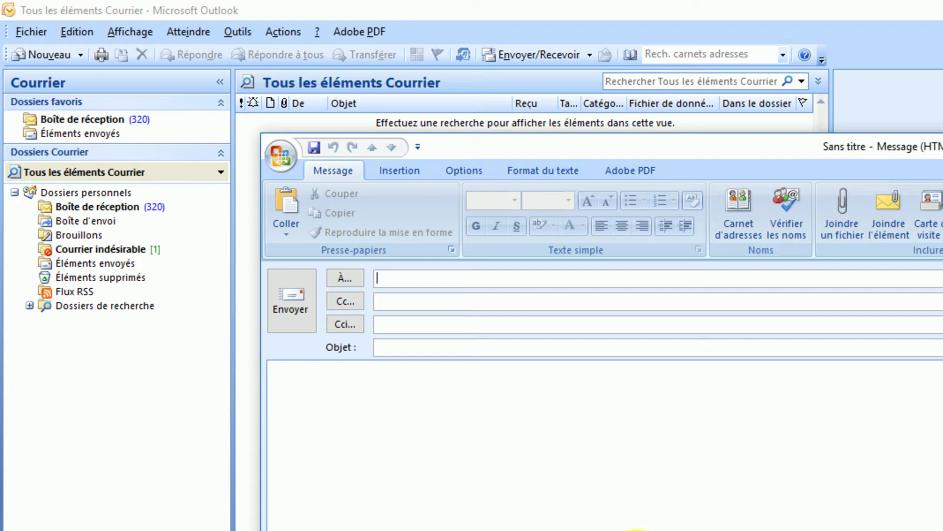
pyautogui.click(377, 301)
pyautogui.click(377, 324)
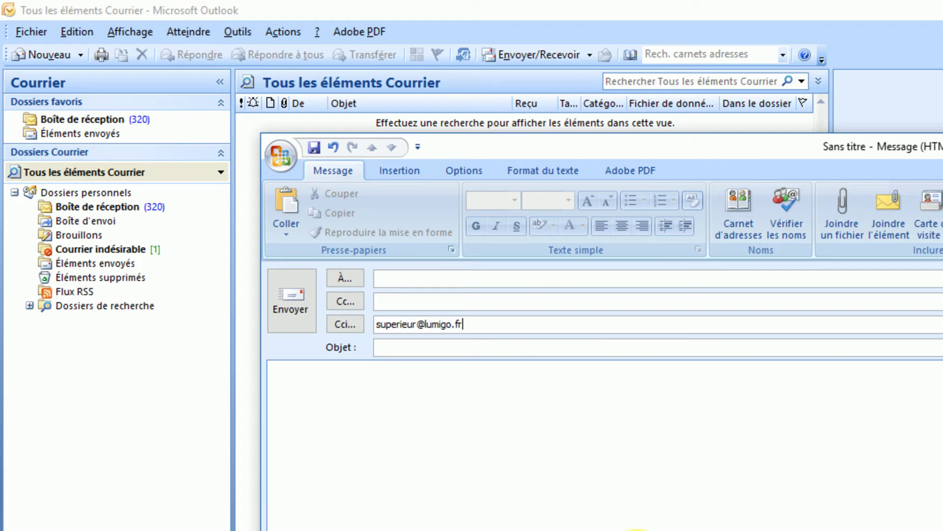
pyautogui.press('Tab')
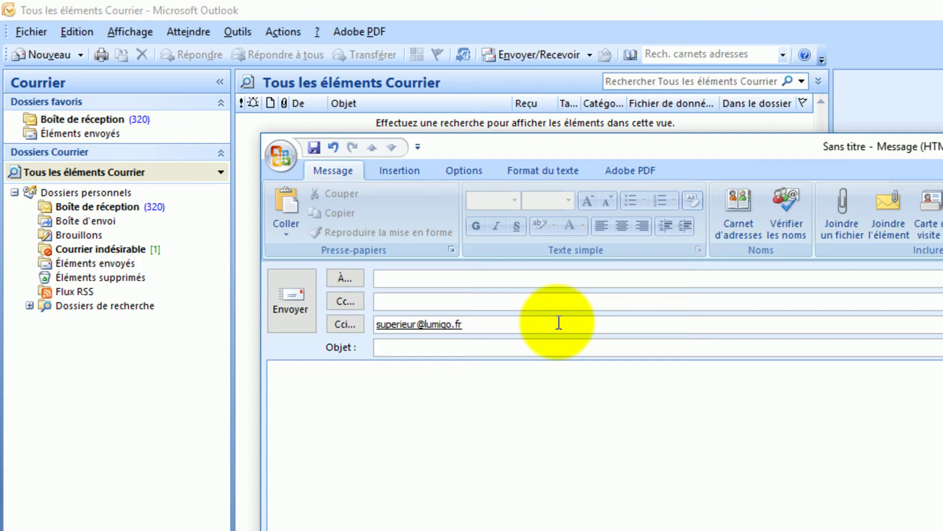
pyautogui.press('Tab')
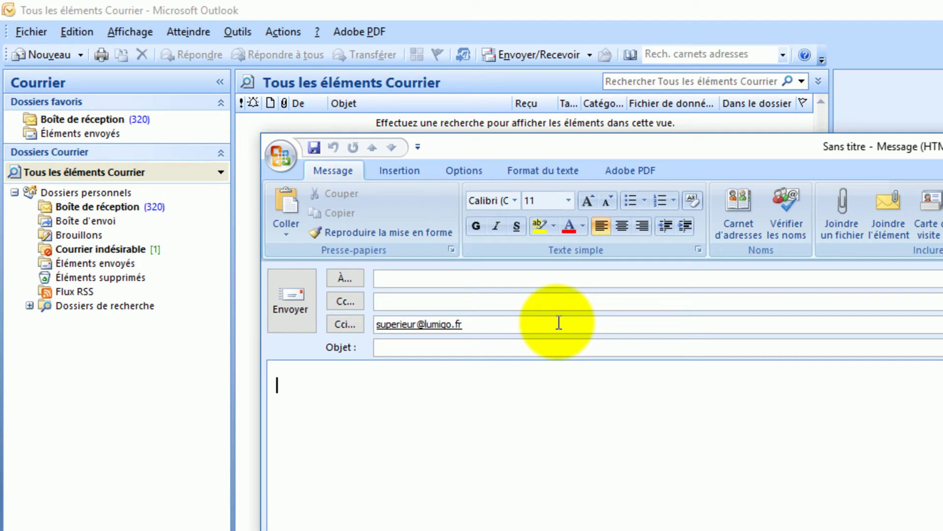
# - Write 'Hello there,' and 'Best regards.' in the message body, separated by a blank line
pyautogui.write('Hello there,')
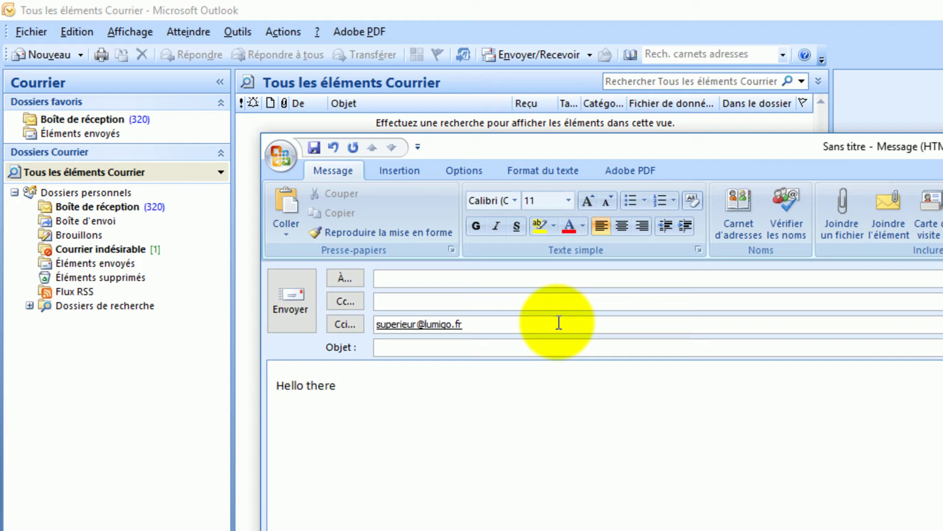
pyautogui.press('Return')
pyautogui.press('Return')
pyautogui.write('Best regards.')
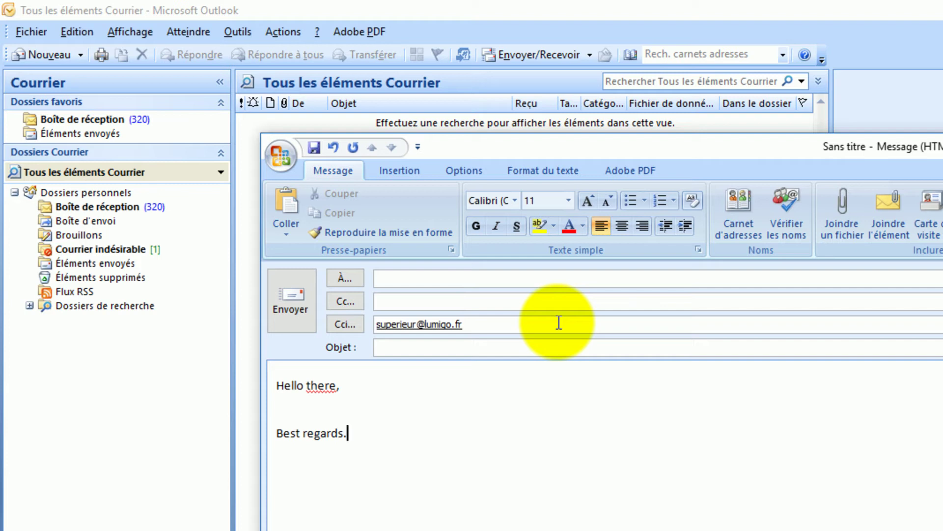
pyautogui.press('Up')
pyautogui.press('Return')
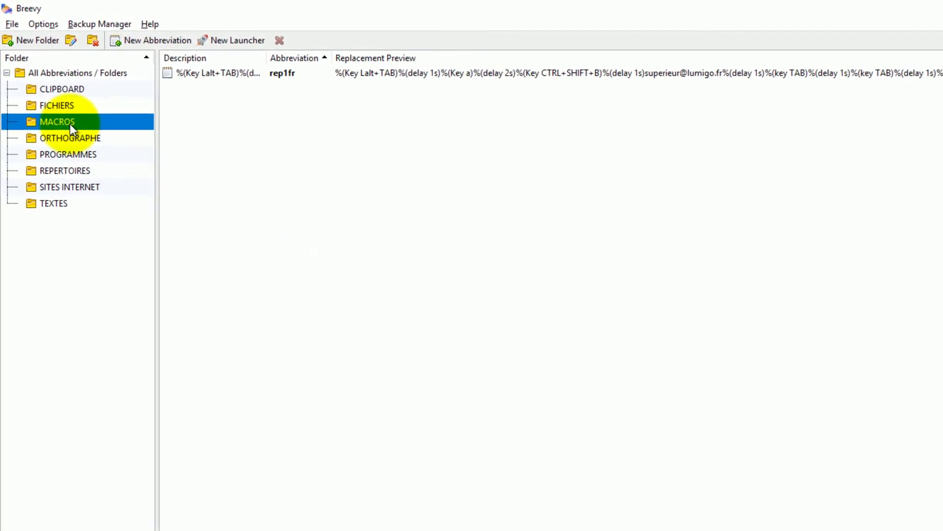
# - Create abbreviation 'nen' set to replace the typed abbreviation after the trigger key is pressed
pyautogui.click(146, 40)
pyautogui.write('n')
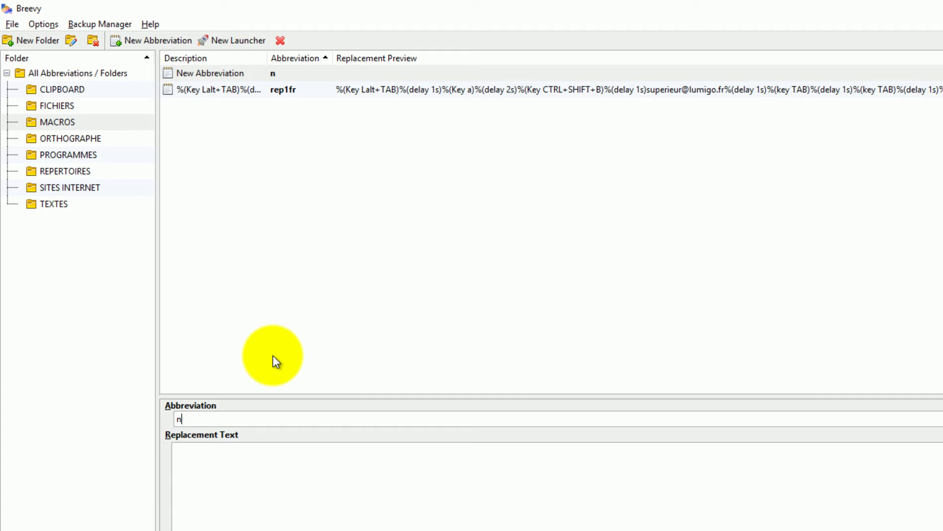
pyautogui.write('en')
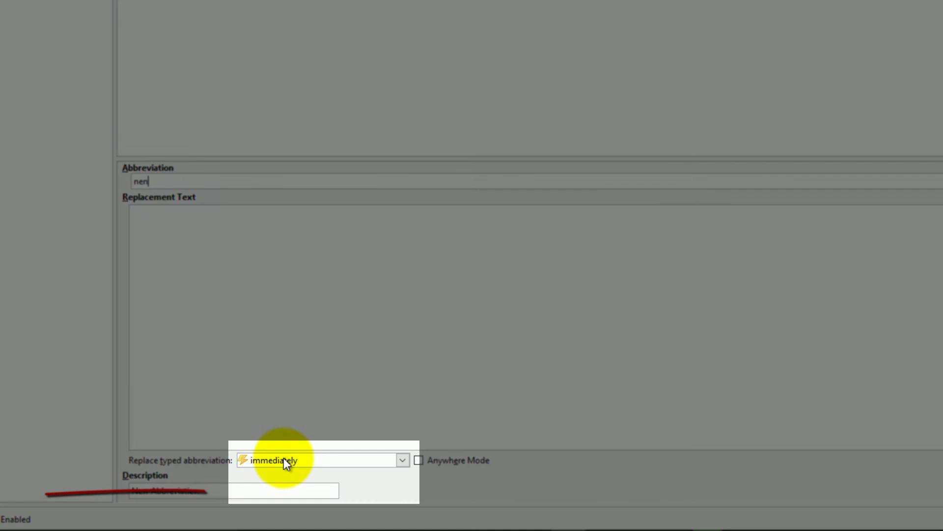
pyautogui.click(284, 457)
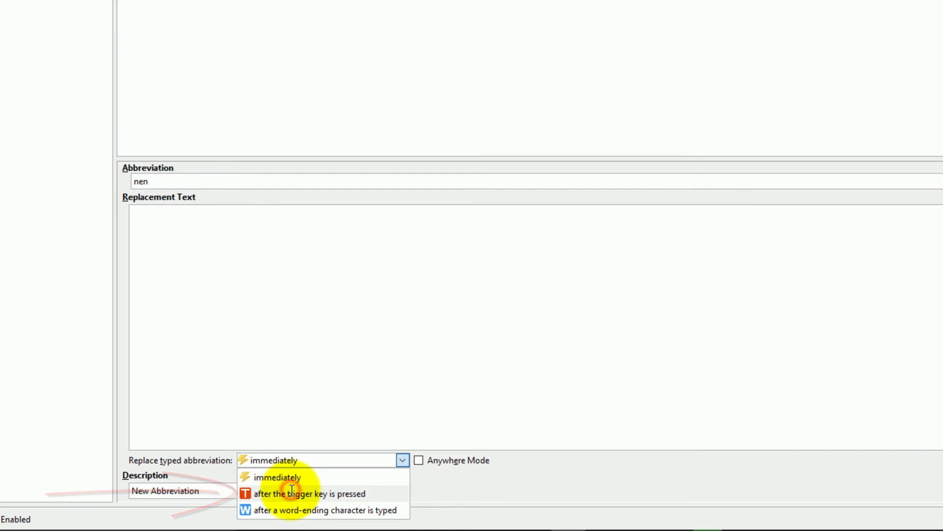
pyautogui.click(290, 493)
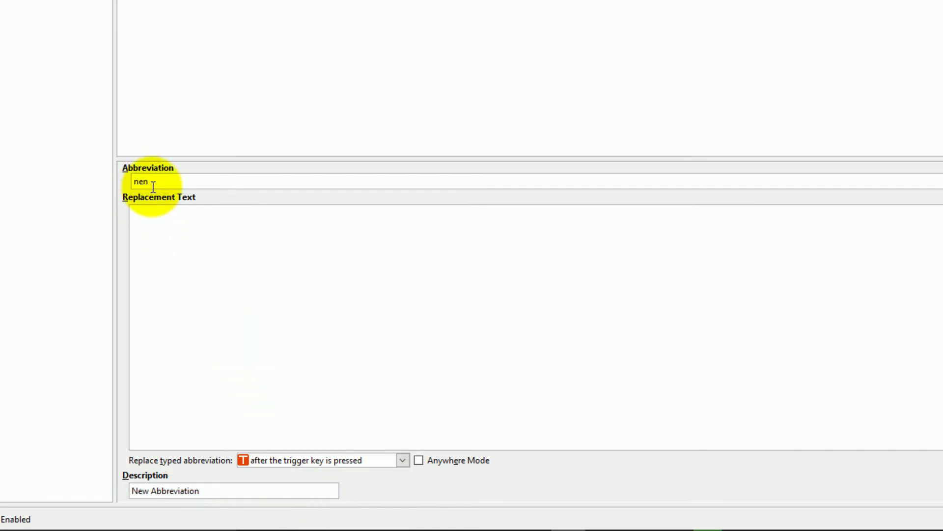
pyautogui.click(155, 210)
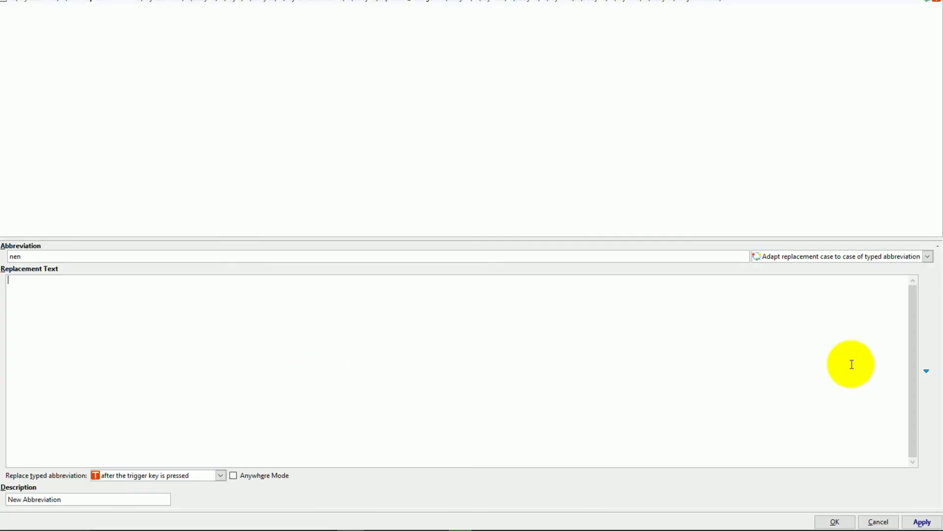
# - Begin nen's replacement text with %(Key CTRL+N) followed by a %delay(1s) line
pyautogui.click(926, 371)
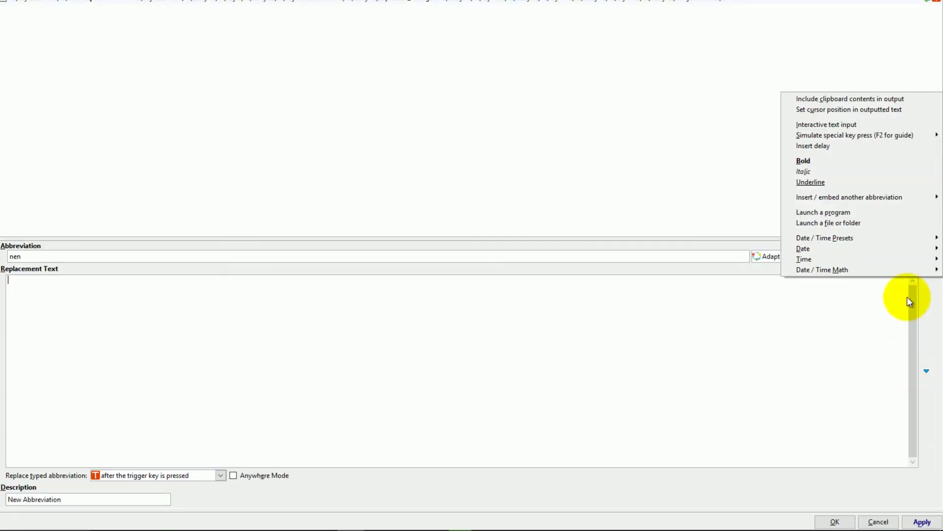
pyautogui.moveTo(847, 137)
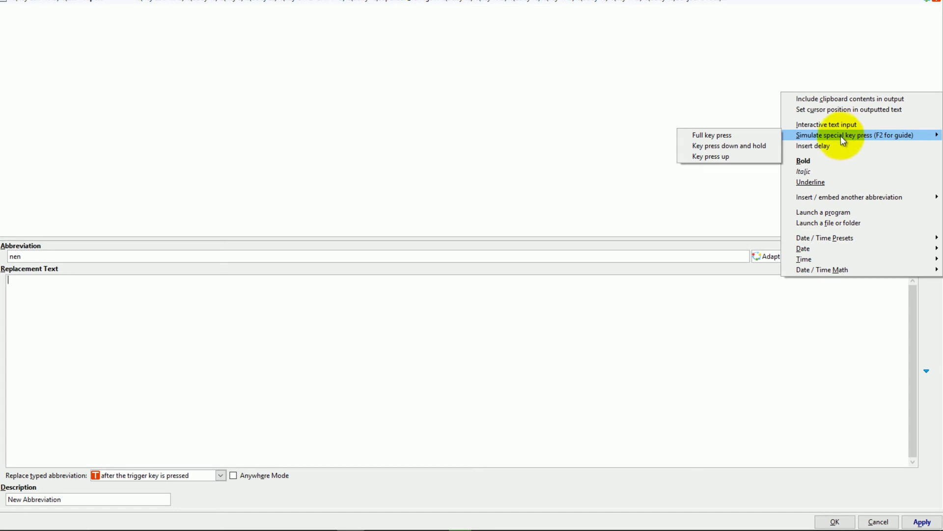
pyautogui.click(722, 136)
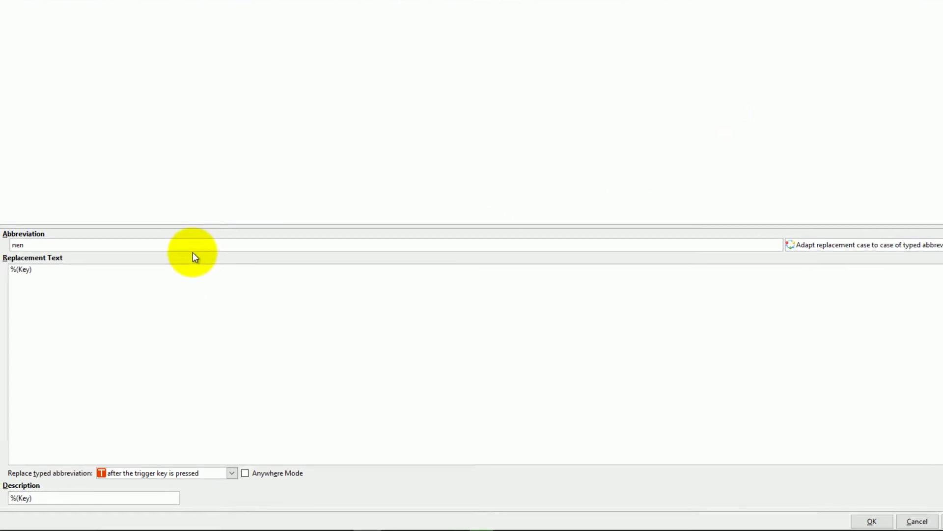
pyautogui.write('CTRL')
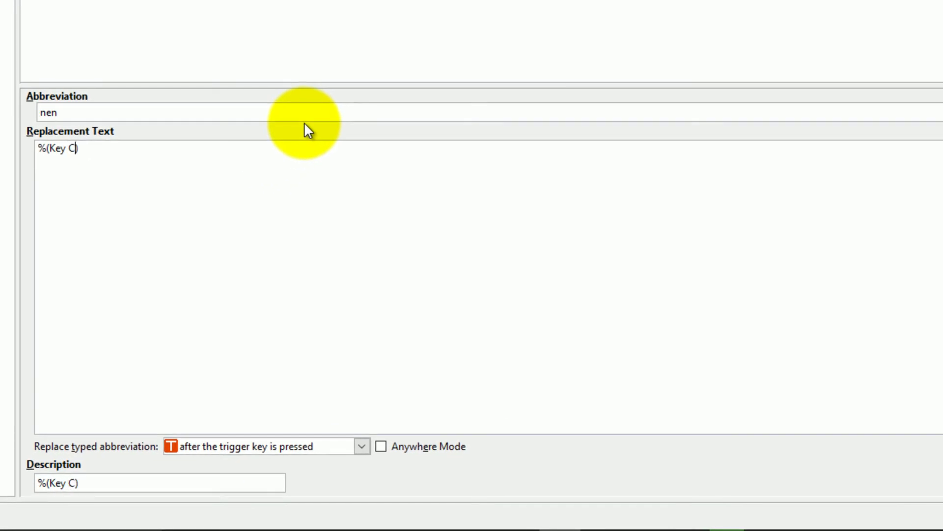
pyautogui.write('+N')
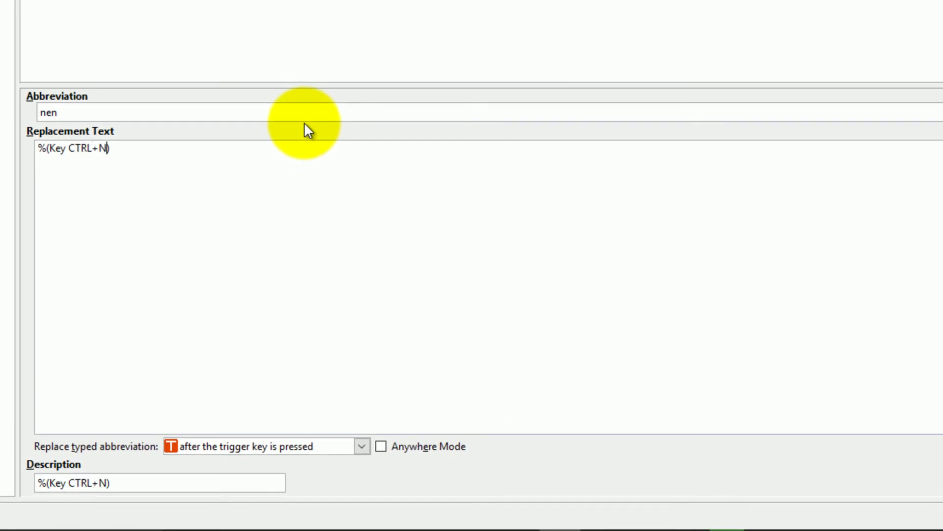
pyautogui.press('End')
pyautogui.press('Return')
pyautogui.write('%delay(1s)')
pyautogui.press('Return')
pyautogui.moveTo(115, 147); pyautogui.dragTo(107, 172)
# - Add a %(Key TAB) line followed by a %delay(1s) line to nen's replacement text
pyautogui.hotkey('ctrl', 'c')
pyautogui.click(62, 178)
pyautogui.hotkey('ctrl', 'v')
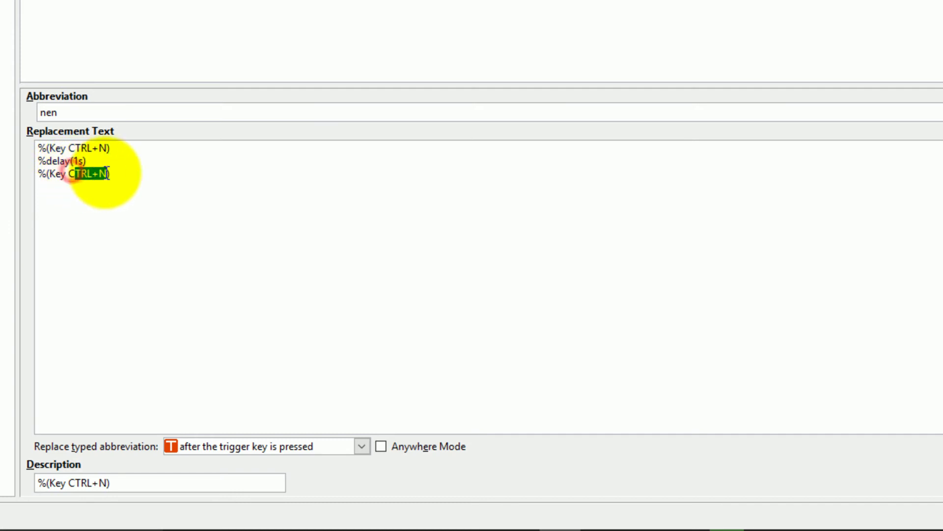
pyautogui.press('BackSpace')
pyautogui.press('BackSpace')
pyautogui.write('TAB')
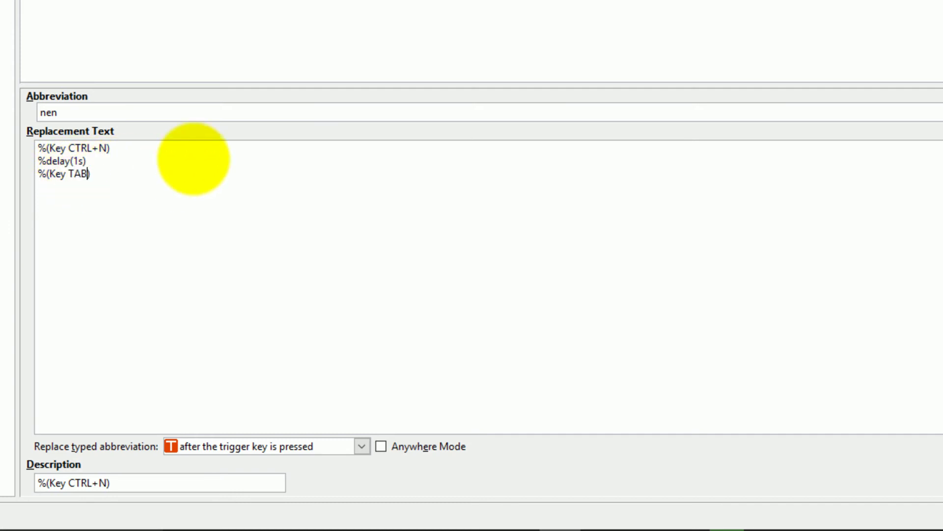
pyautogui.click(91, 169)
pyautogui.moveTo(91, 162); pyautogui.dragTo(22, 159)
pyautogui.click(84, 151)
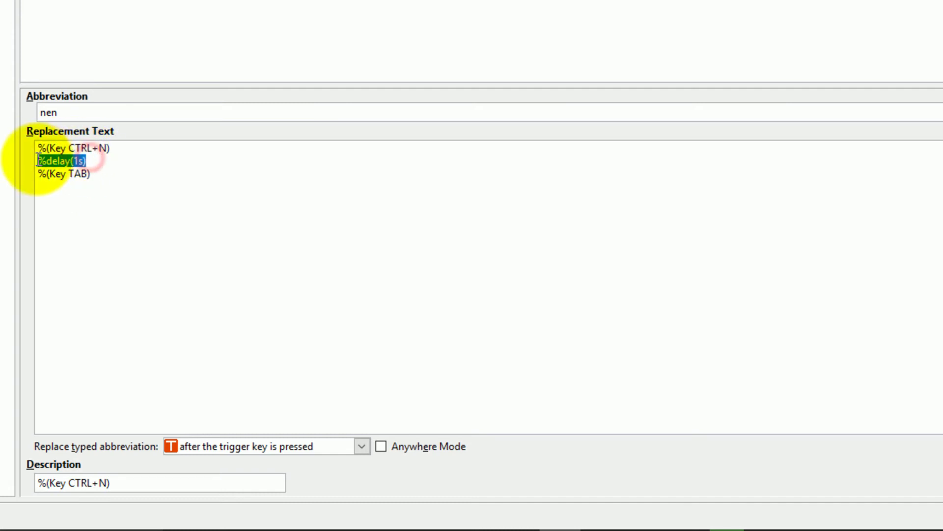
pyautogui.hotkey('ctrl', 'c')
pyautogui.click(92, 174)
pyautogui.press('Return')
pyautogui.hotkey('ctrl', 'v')
# - Duplicate the TAB/delay pair, then add a line with the supervisor's e-mail address
pyautogui.click(98, 174)
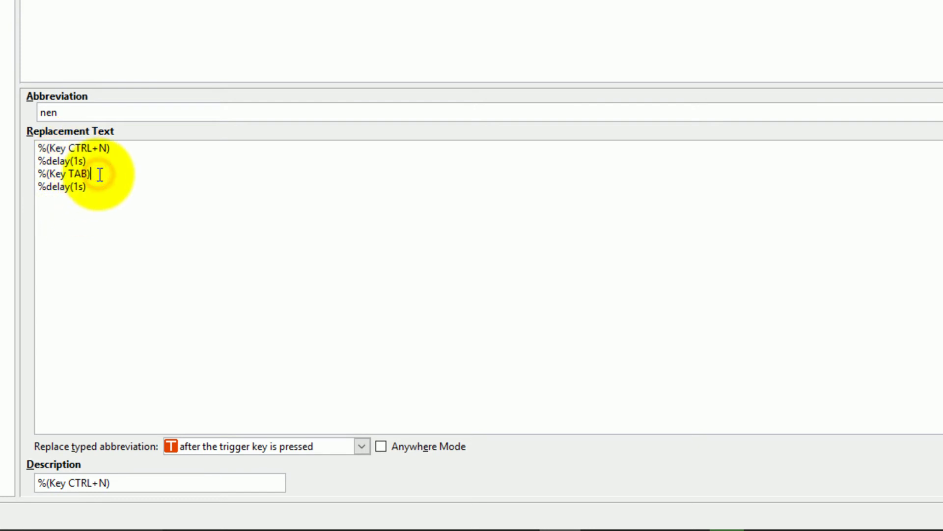
pyautogui.moveTo(88, 192); pyautogui.dragTo(22, 175)
pyautogui.hotkey('ctrl', 'c')
pyautogui.click(90, 186)
pyautogui.press('Return')
pyautogui.hotkey('ctrl', 'v')
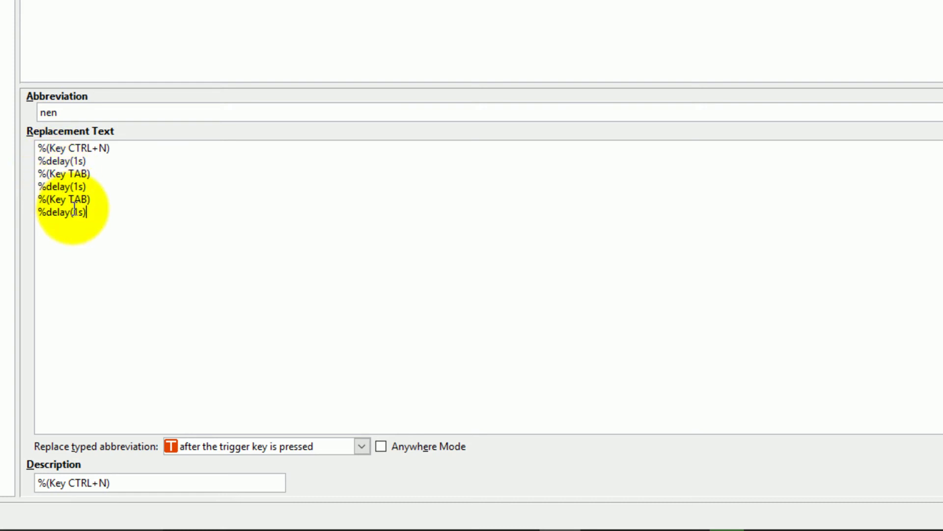
pyautogui.click(93, 212)
pyautogui.press('Return')
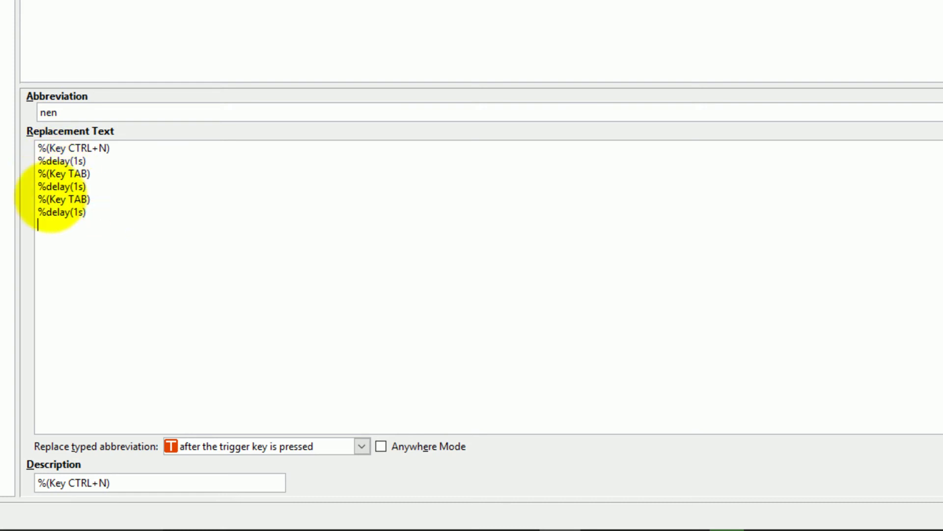
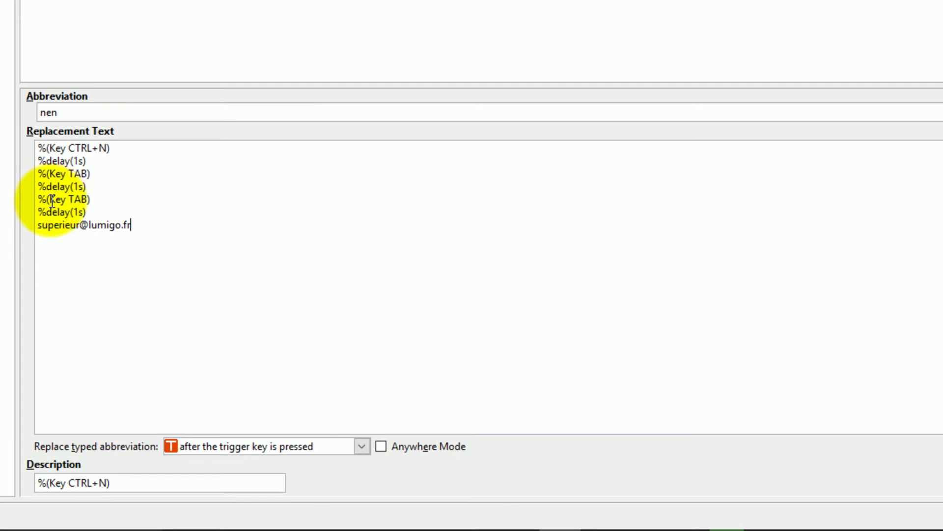
# - Add two more %(Key TAB)/%delay(1s) pairs below the address, then select the Outlook draft's body text
pyautogui.moveTo(97, 212); pyautogui.dragTo(39, 200)
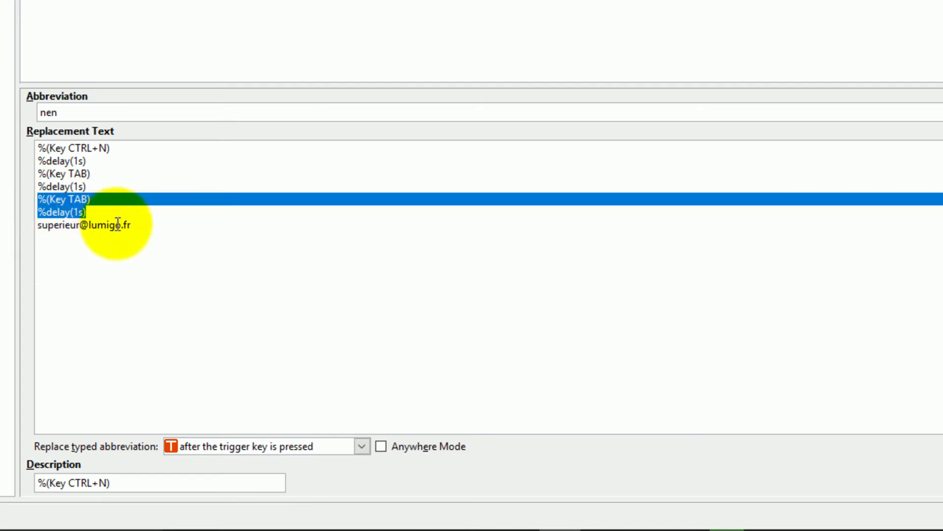
pyautogui.click(143, 226)
pyautogui.press('Return')
pyautogui.hotkey('ctrl', 'v')
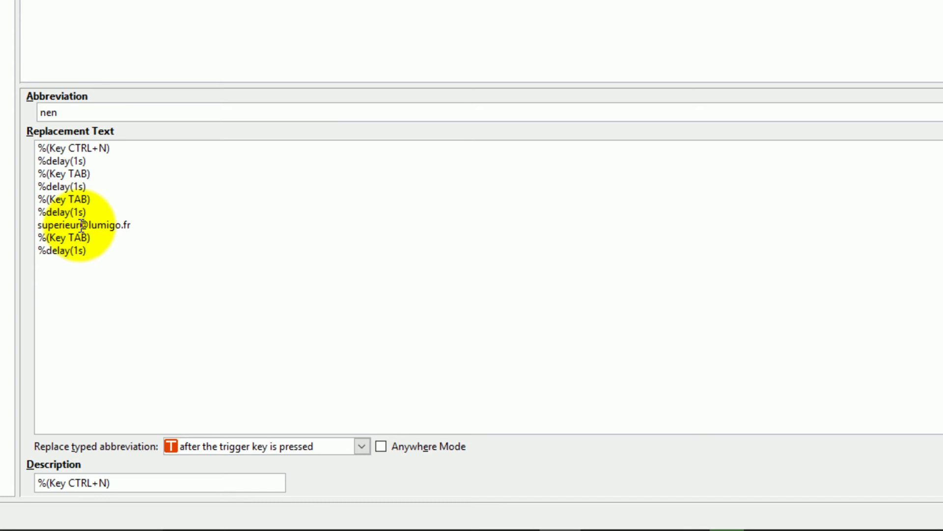
pyautogui.moveTo(101, 248); pyautogui.dragTo(34, 232)
pyautogui.click(94, 250)
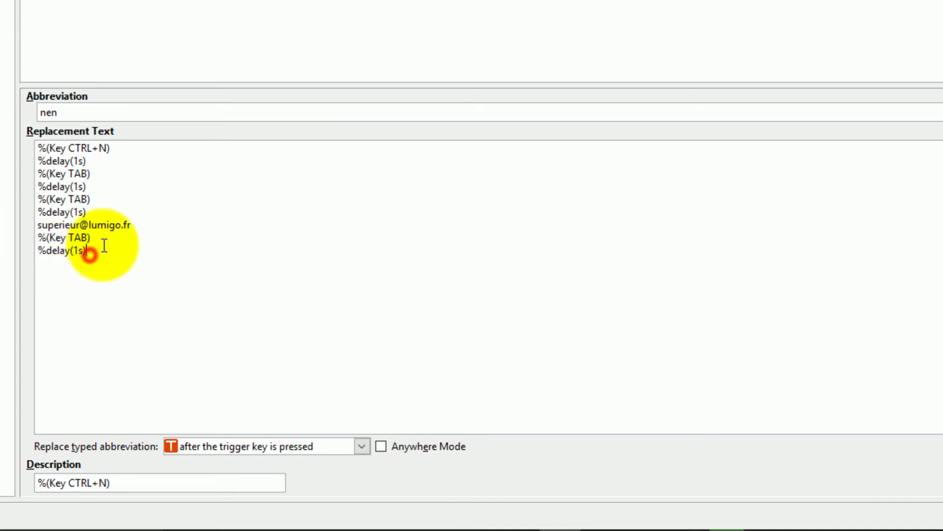
pyautogui.press('Return')
pyautogui.hotkey('ctrl', 'v')
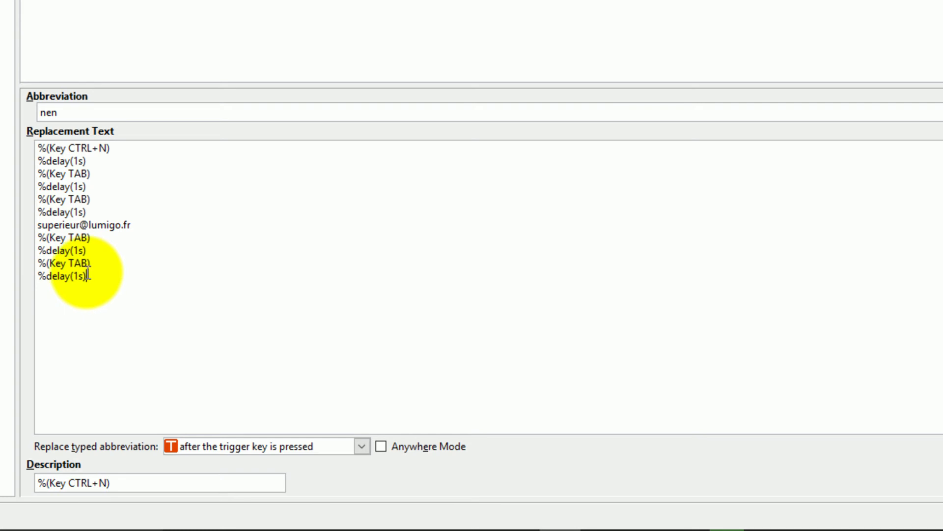
pyautogui.hotkey('alt', 'Tab')
pyautogui.moveTo(183, 65); pyautogui.dragTo(96, 3)
pyautogui.hotkey('ctrl', 'c')
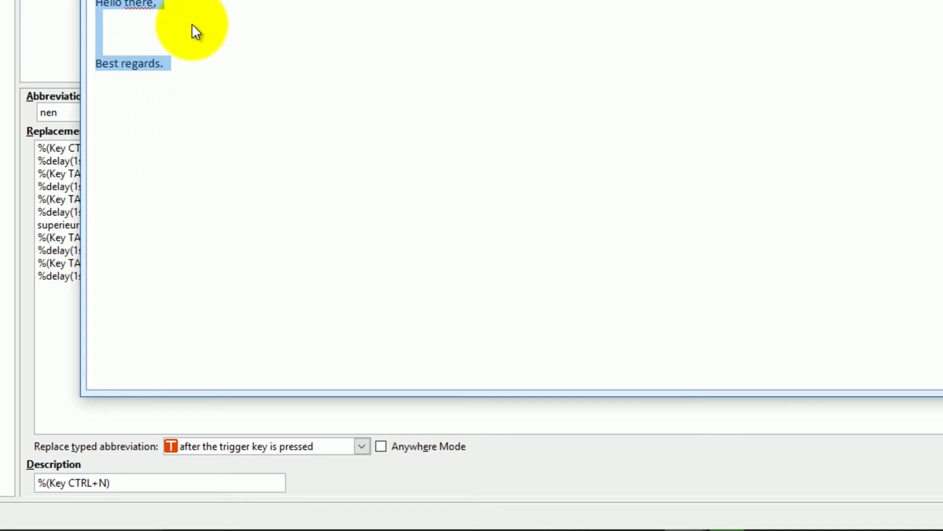
# - Paste the 'Hello there, … Best regards.' body below nen's last %delay(1s) line
pyautogui.click(46, 238)
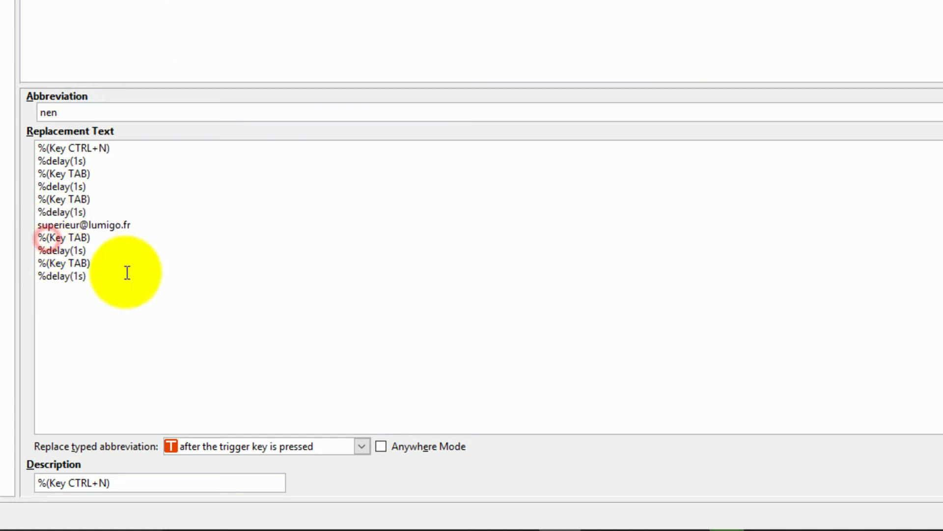
pyautogui.click(124, 273)
pyautogui.hotkey('ctrl', 'v')
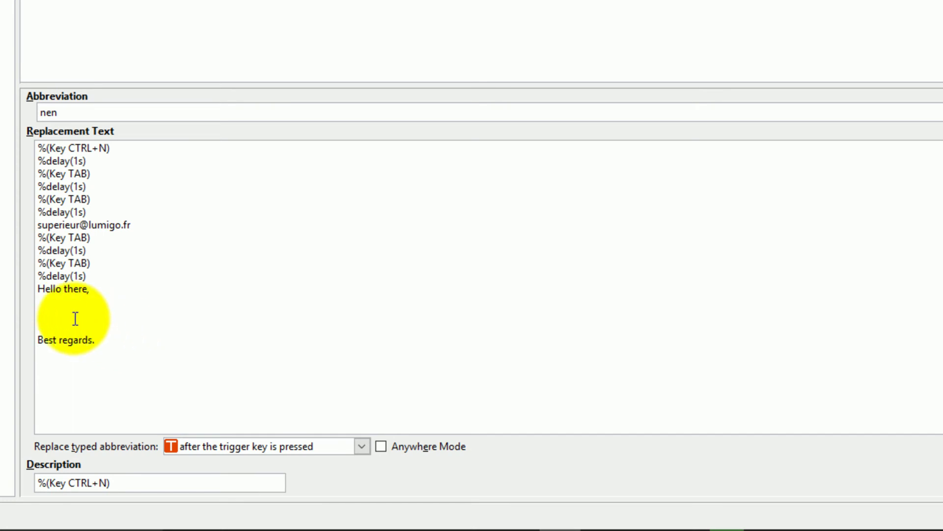
pyautogui.click(45, 313)
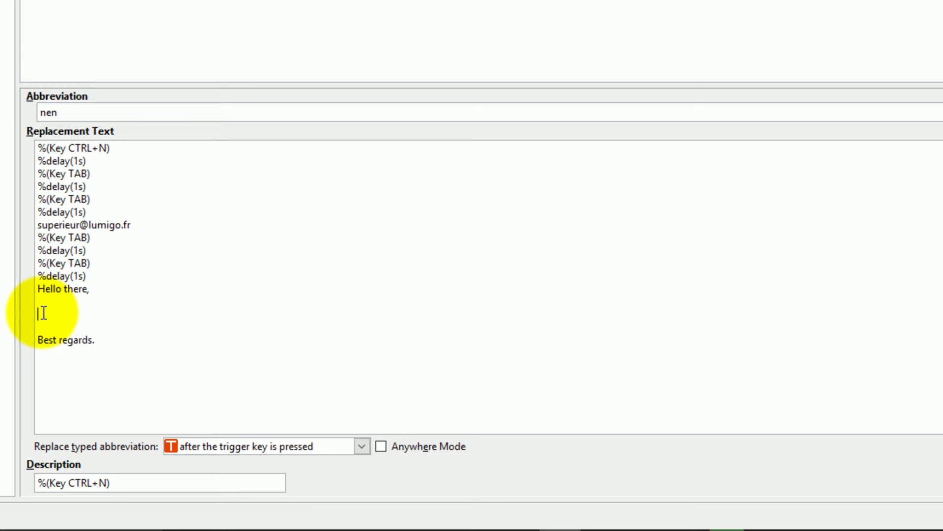
# - Insert a %(cursor) marker between 'Hello there,' and 'Best regards.' in nen and apply
pyautogui.click(926, 375)
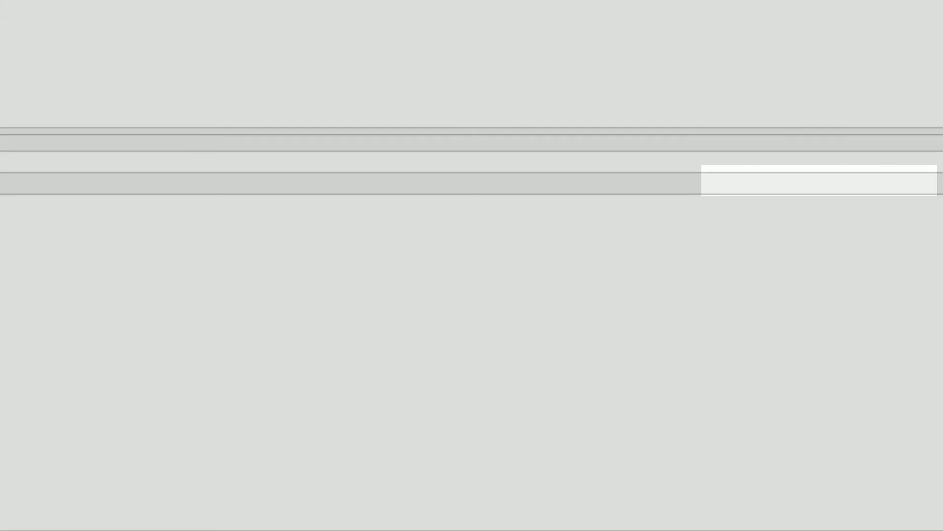
pyautogui.click(385, 88)
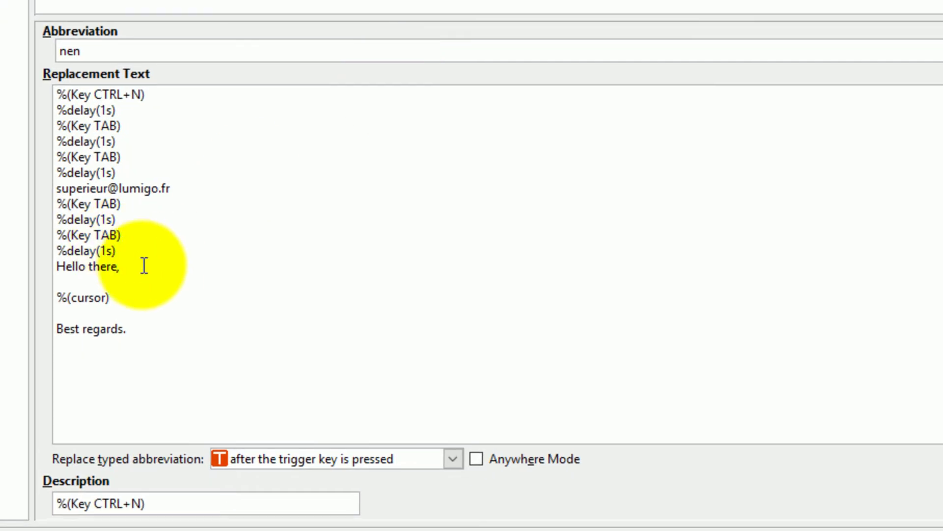
pyautogui.moveTo(273, 465)
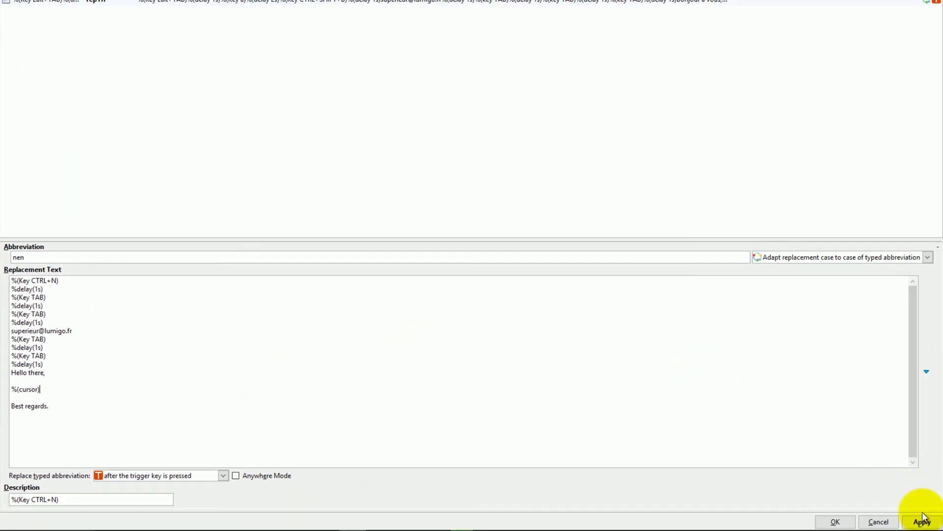
pyautogui.click(922, 524)
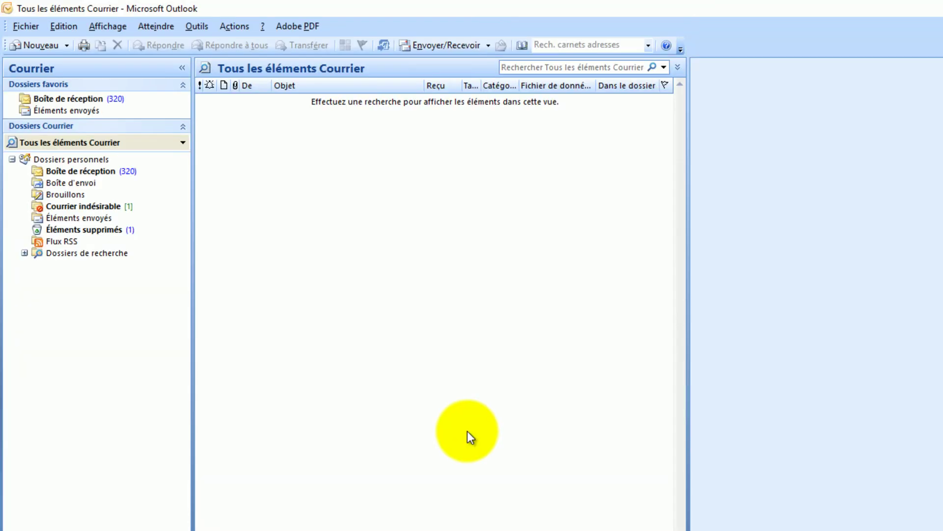
# - Test nen by typing it in the Breevy LaunchPad, then close the LaunchPad and return to Breevy
pyautogui.hotkey('ctrl', 'alt', 'space')
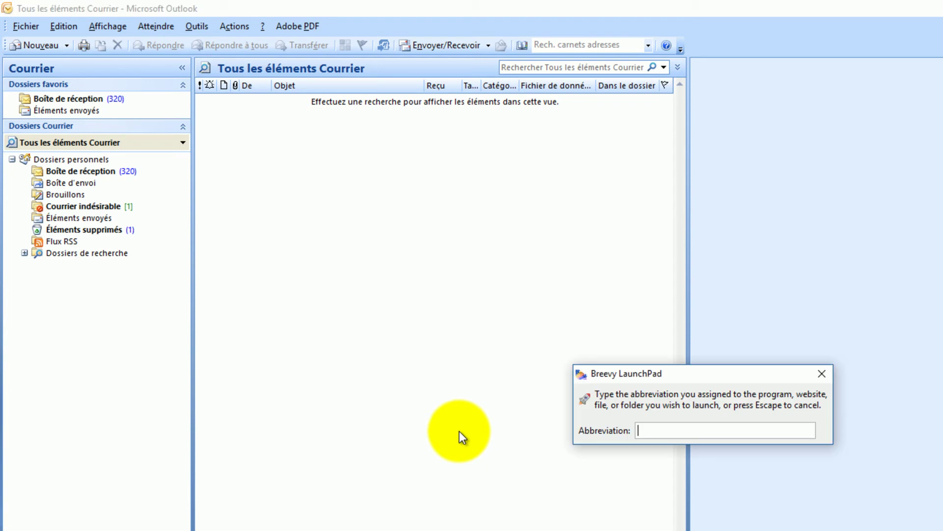
pyautogui.write('nen')
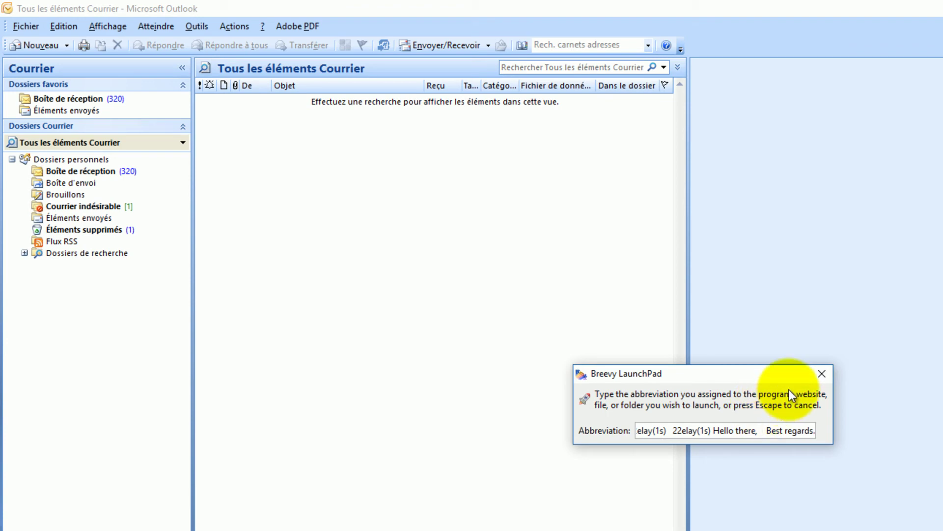
pyautogui.click(818, 376)
pyautogui.hotkey('alt', 'Tab')
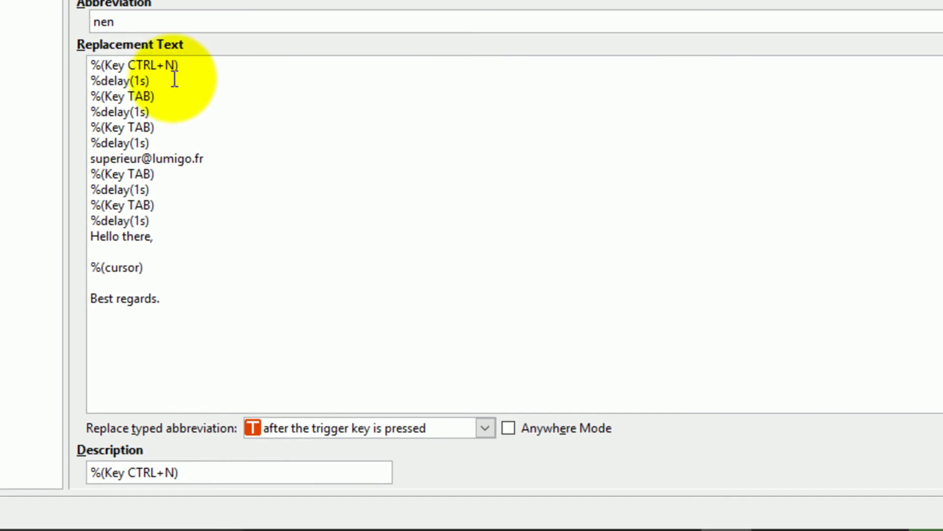
# - Display the rep1fr abbreviation's macro text from the MACROS folder list
pyautogui.click(170, 66)
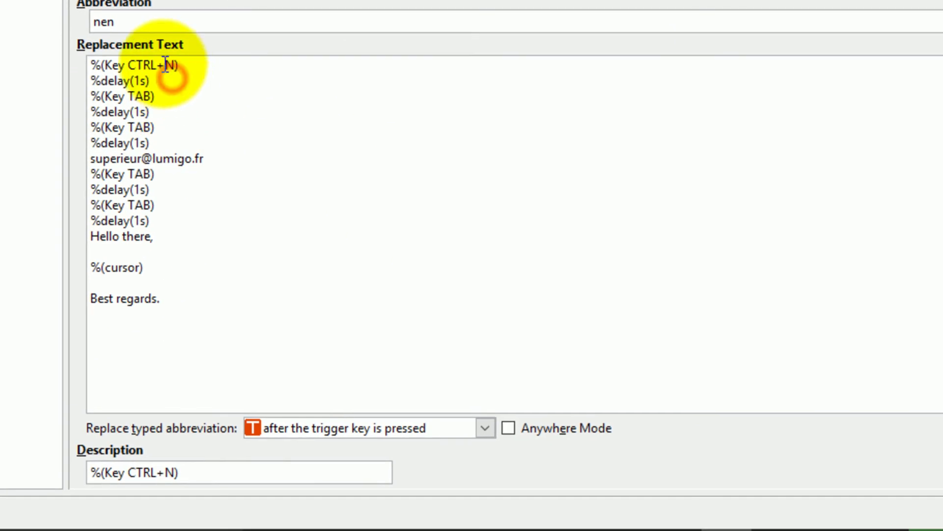
pyautogui.click(114, 65)
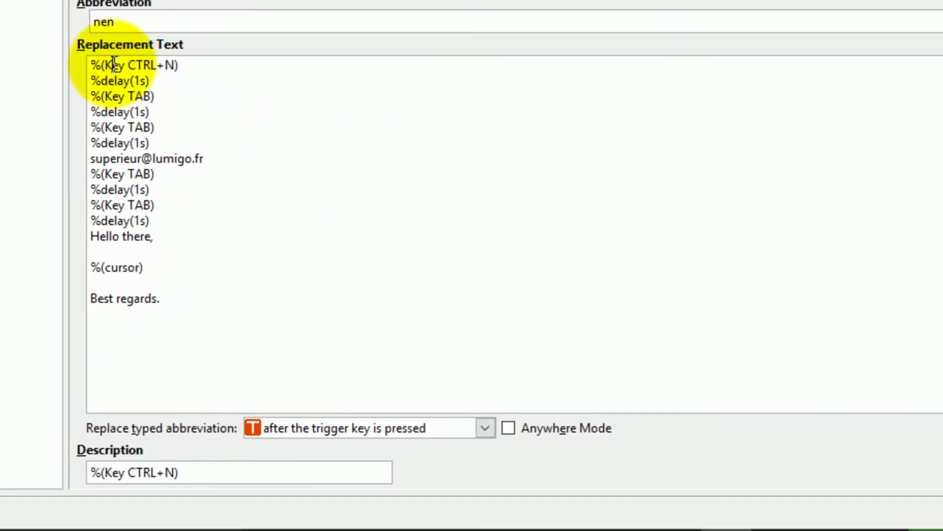
pyautogui.click(113, 21)
pyautogui.doubleClick(113, 21)
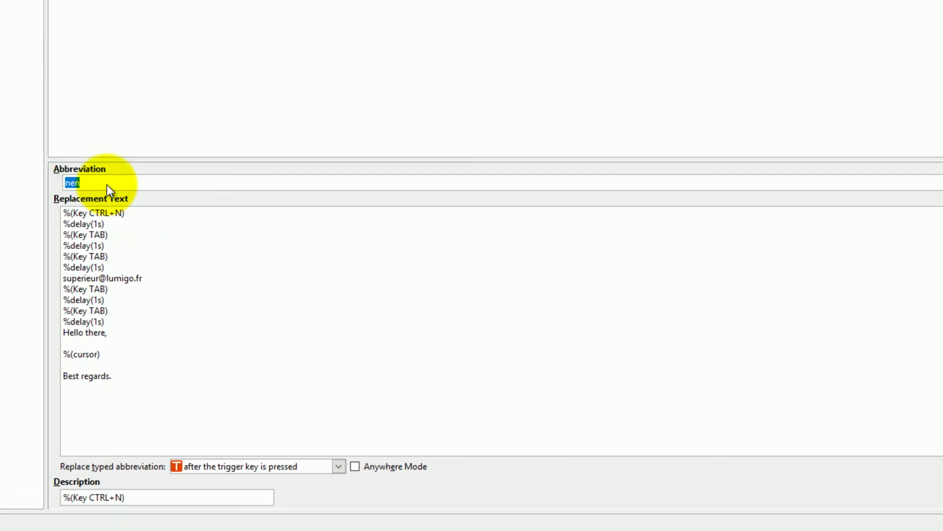
pyautogui.click(194, 32)
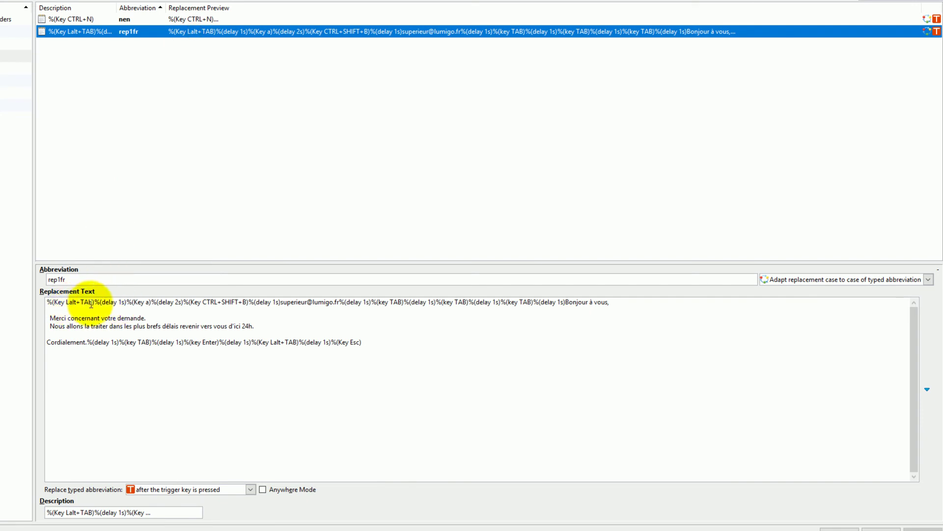
# - Copy %(Key Lalt+TAB)%(delay 1s) from rep1fr onto a new first line of nen
pyautogui.doubleClick(126, 302)
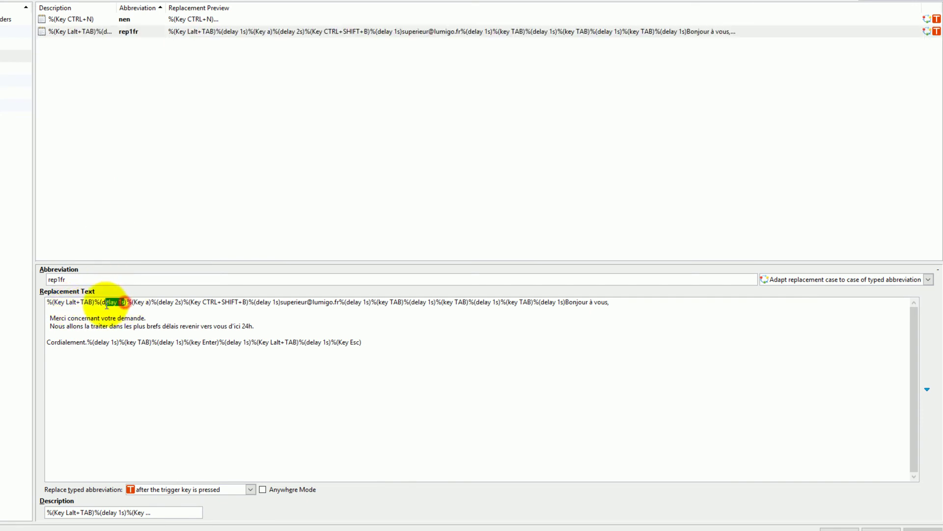
pyautogui.keyDown('shift'); pyautogui.click(46, 301); pyautogui.keyUp('shift')
pyautogui.hotkey('ctrl', 'c')
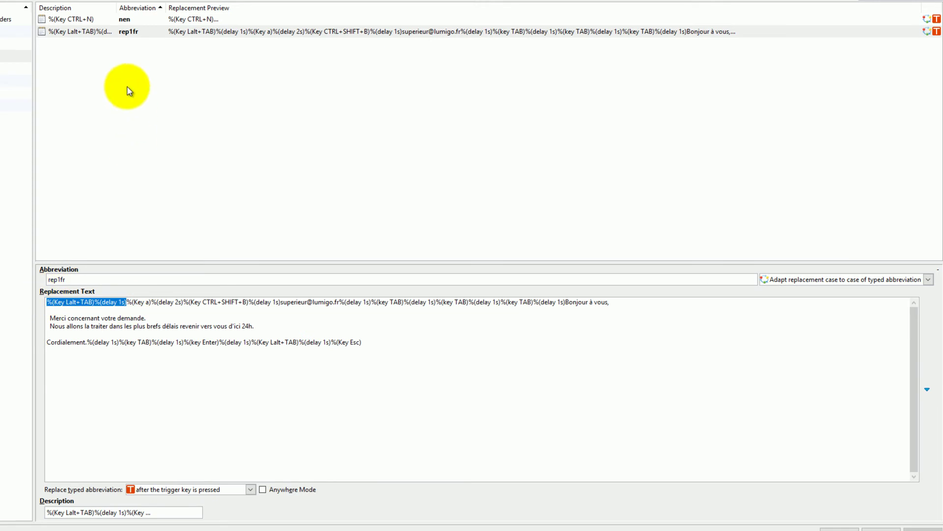
pyautogui.click(126, 19)
pyautogui.click(47, 302)
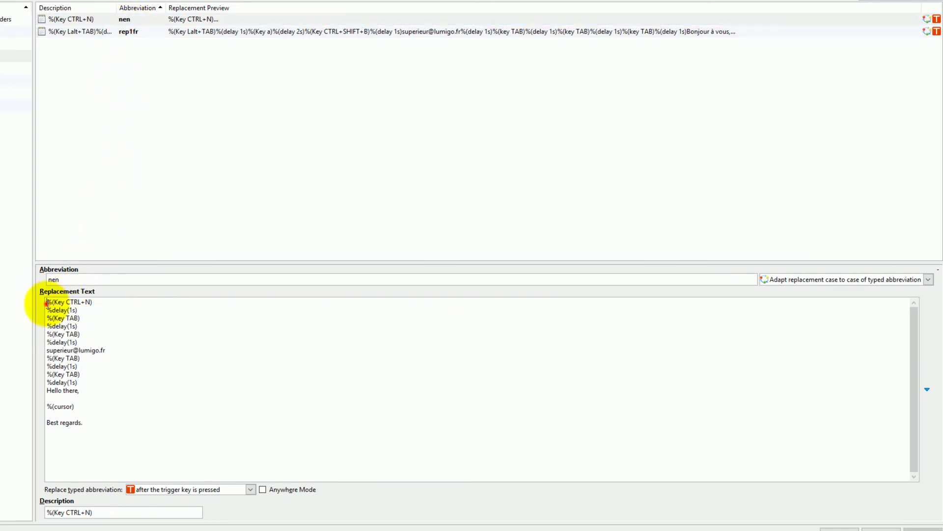
pyautogui.press('Return')
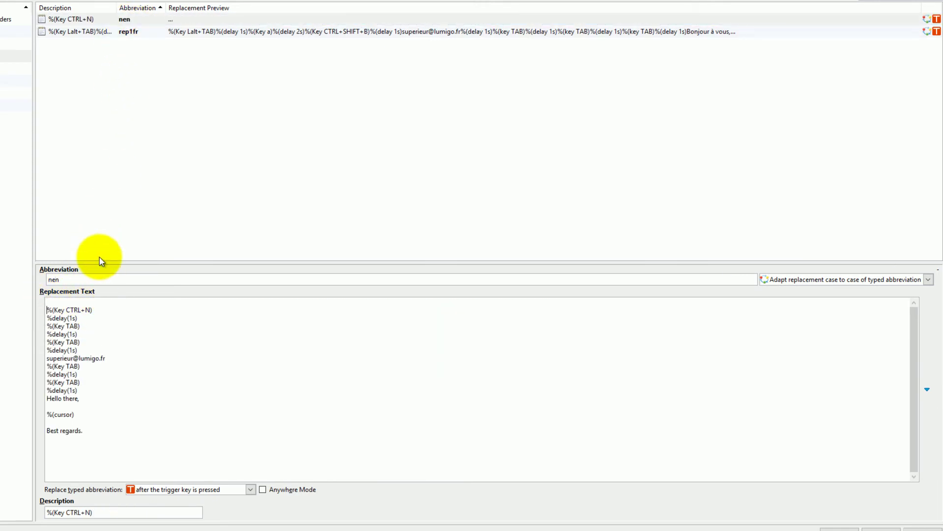
pyautogui.hotkey('ctrl', 'v')
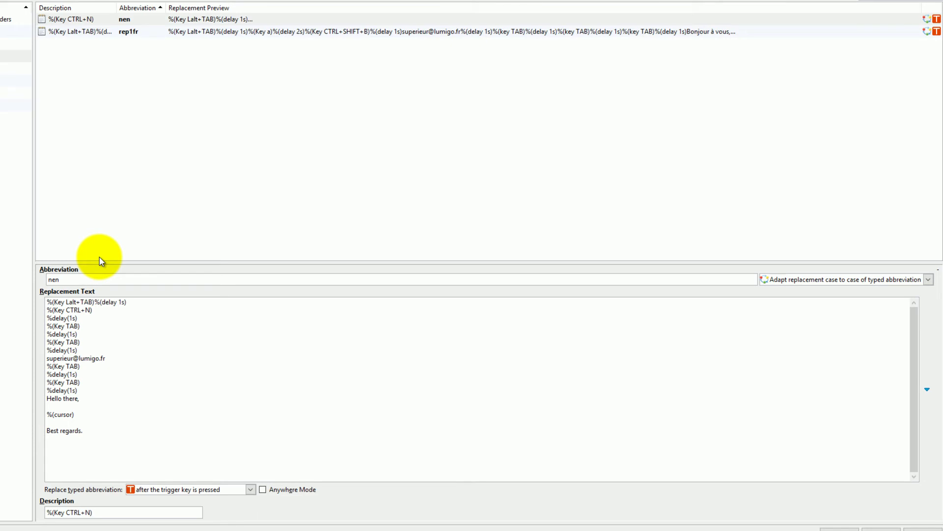
pyautogui.click(84, 431)
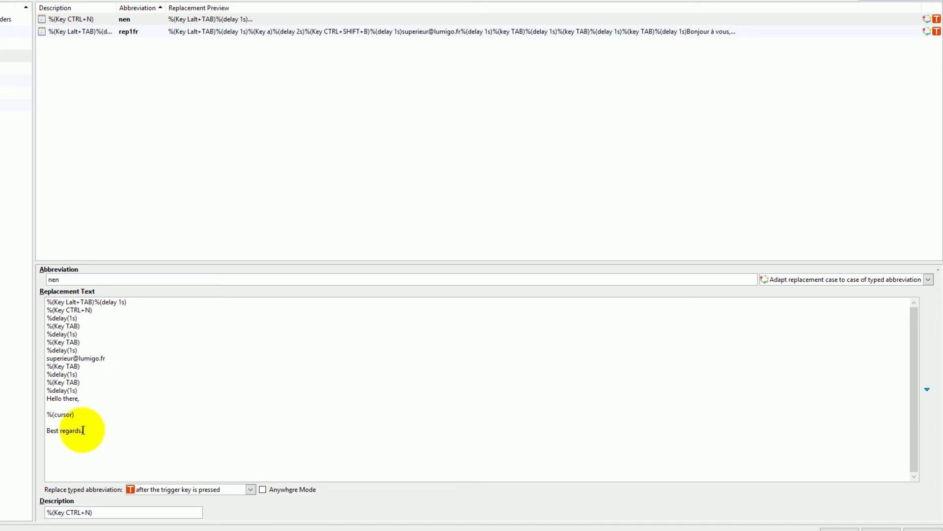
# - Append rep1fr's closing %(Key Lalt+TAB)%(delay 1s)%(Key Esc) on a line after 'Best regards.' in nen
pyautogui.click(211, 32)
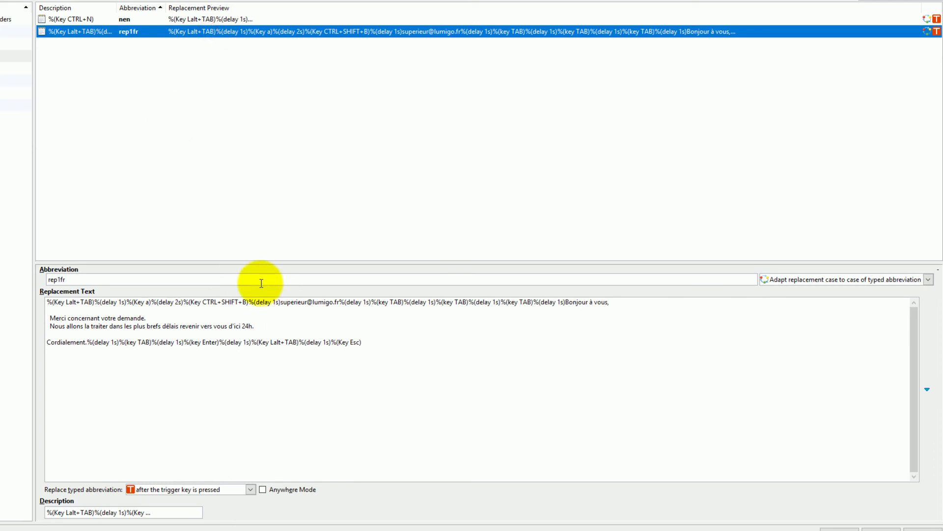
pyautogui.moveTo(251, 342); pyautogui.dragTo(363, 342)
pyautogui.hotkey('ctrl', 'c')
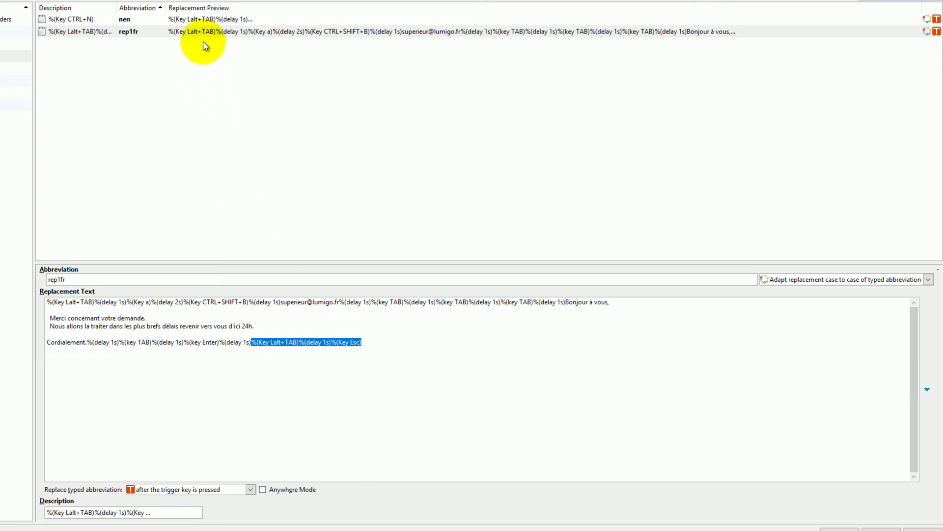
pyautogui.click(203, 19)
pyautogui.click(95, 435)
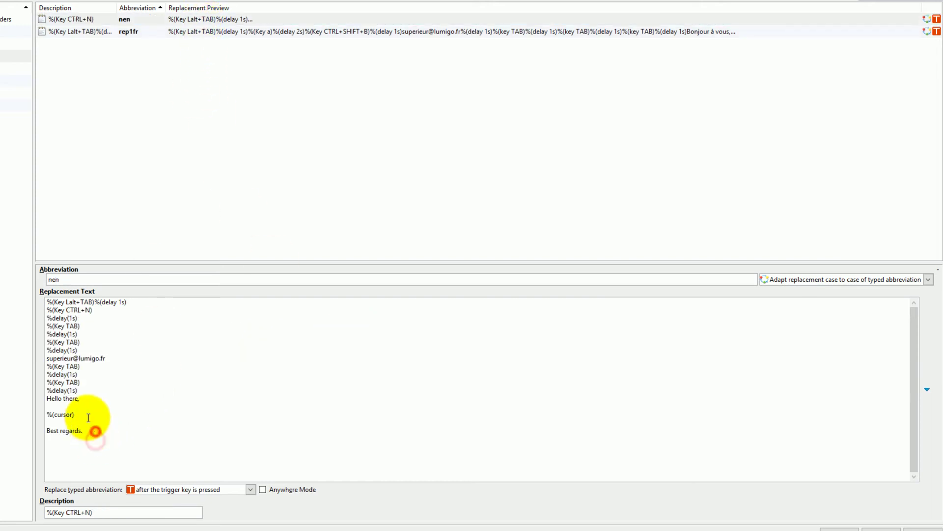
pyautogui.press('Return')
pyautogui.hotkey('ctrl', 'v')
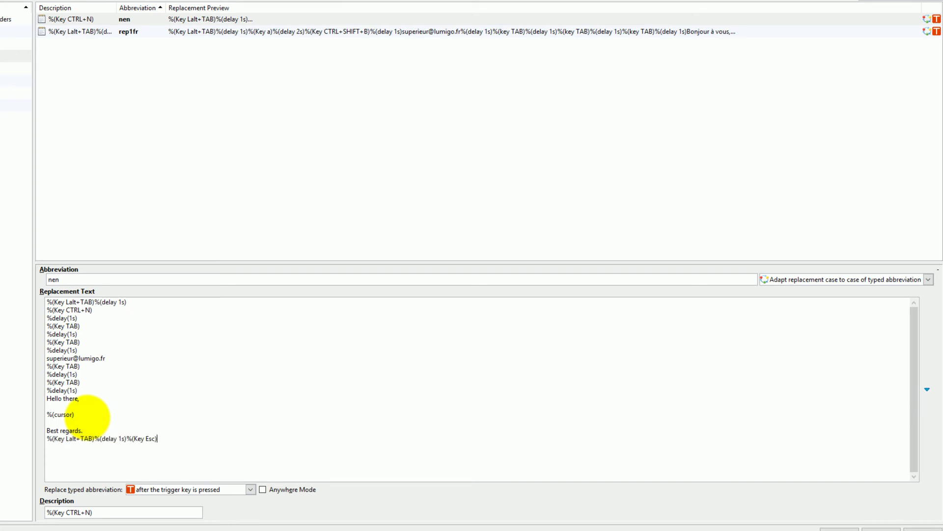
pyautogui.click(126, 302)
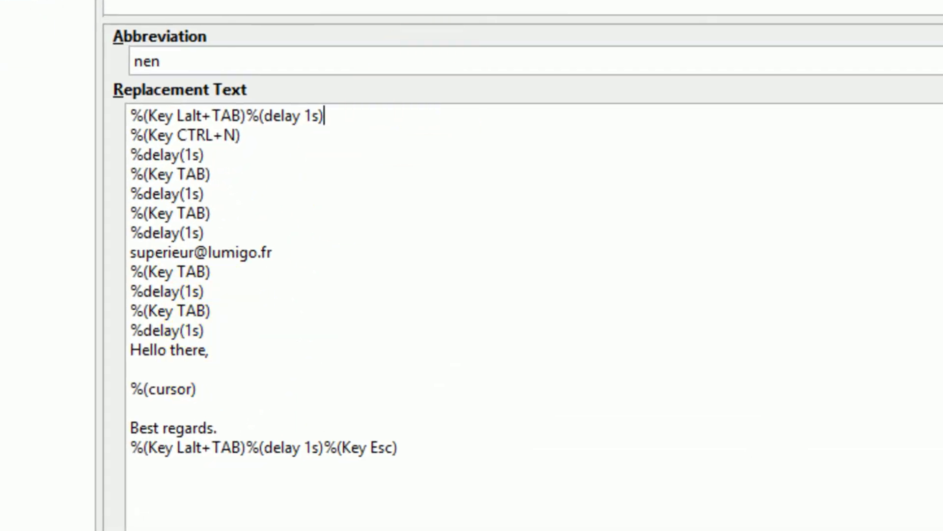
pyautogui.press('Delete')
pyautogui.press('End')
pyautogui.press('Delete')
pyautogui.press('End')
pyautogui.press('Delete')
pyautogui.press('End')
pyautogui.press('Delete')
pyautogui.press('End')
pyautogui.press('Delete')
pyautogui.press('End')
pyautogui.press('Delete')
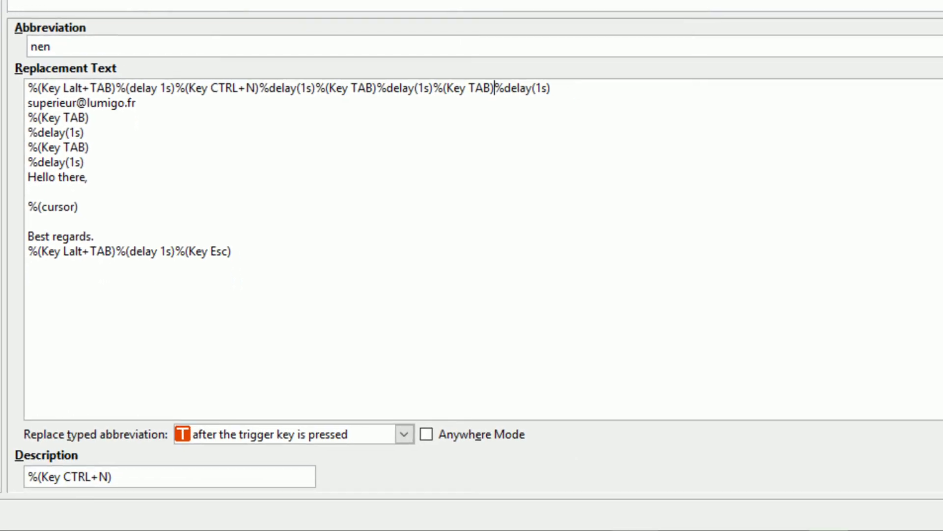
pyautogui.press('End')
pyautogui.press('Delete')
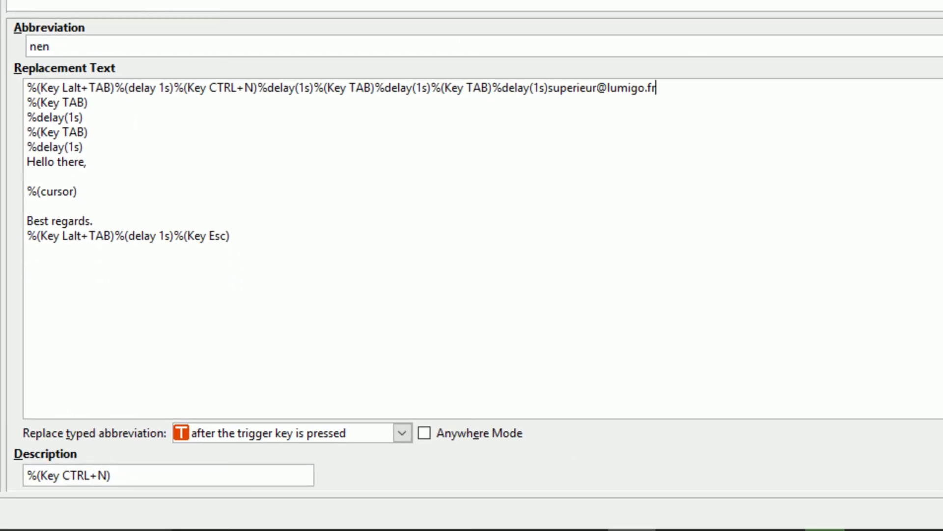
pyautogui.press('Delete')
pyautogui.press('End')
pyautogui.press('Delete')
pyautogui.press('End')
pyautogui.press('Delete')
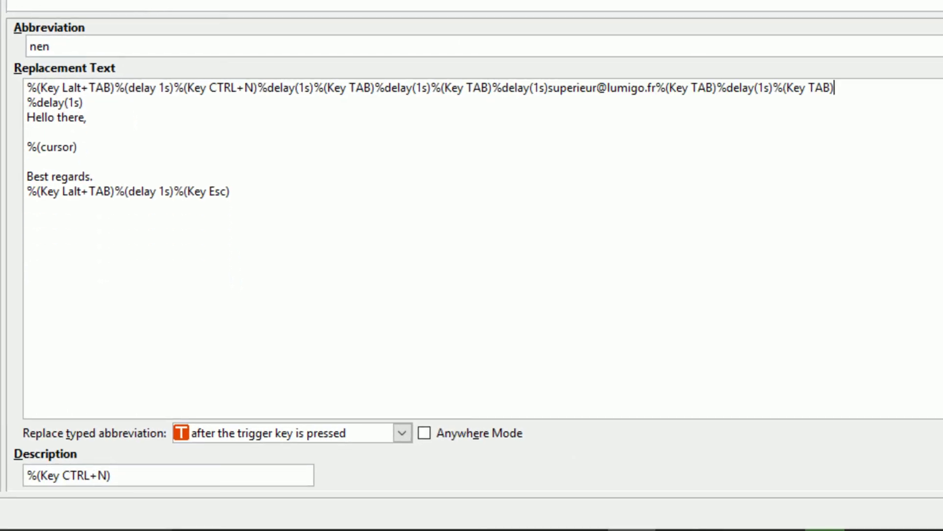
pyautogui.press('End')
pyautogui.press('Delete')
pyautogui.press('End')
pyautogui.press('Delete')
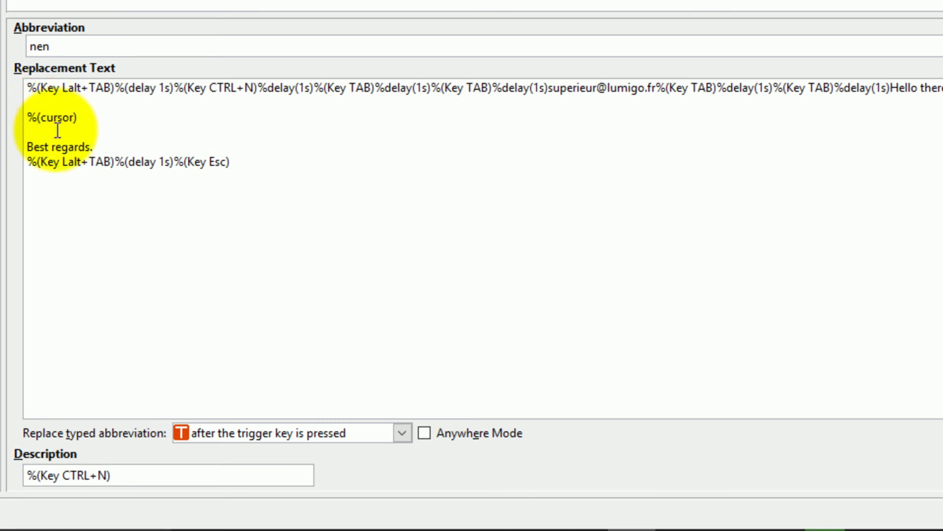
pyautogui.click(95, 145)
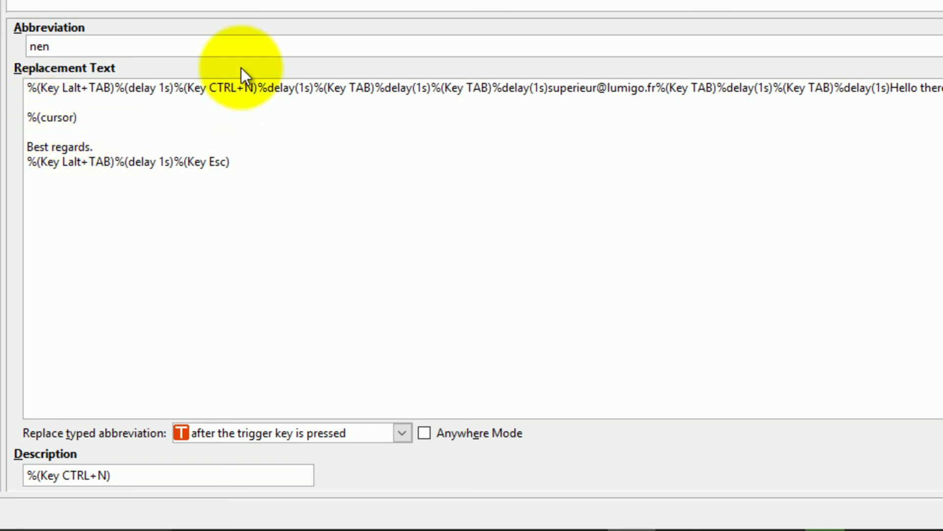
pyautogui.press('Delete')
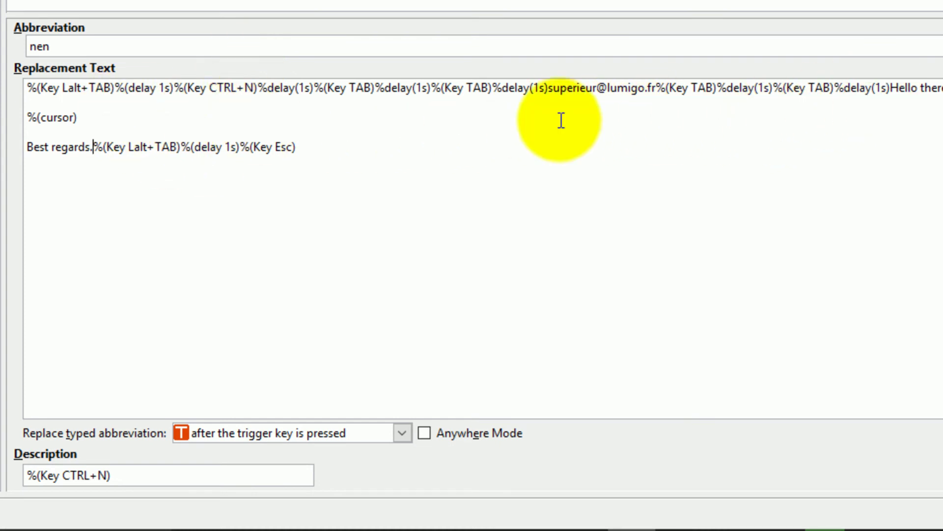
pyautogui.moveTo(891, 90); pyautogui.dragTo(879, 131)
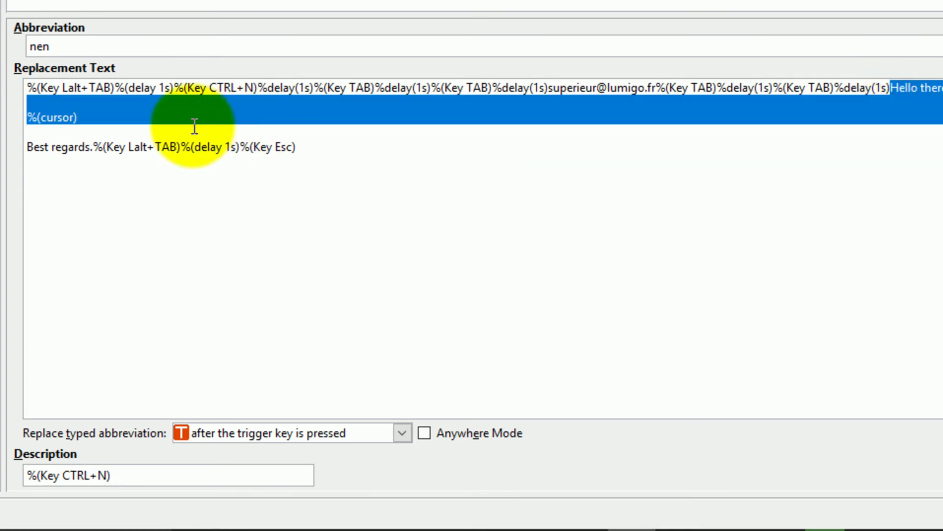
pyautogui.click(905, 91)
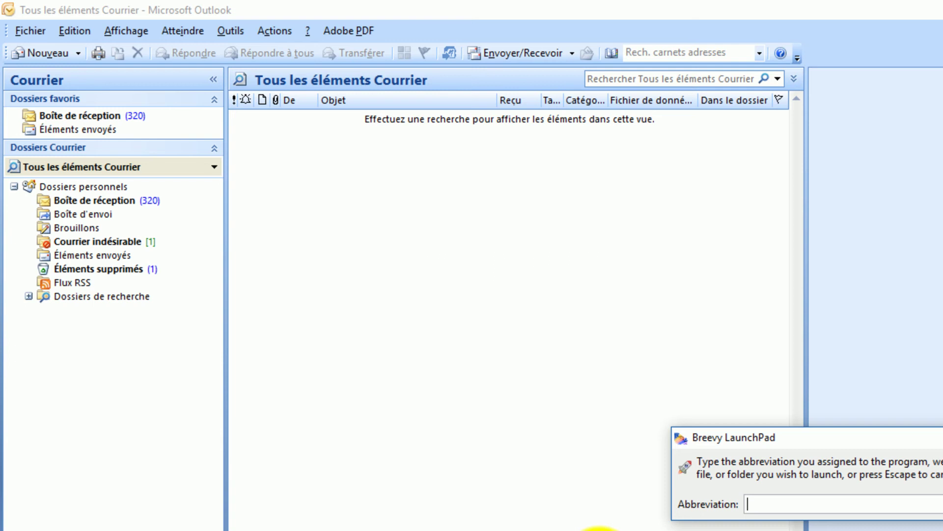
# - Expand nen into an Outlook message with the supervisor in Bcc, subject 'Hello there,' and 'Best regards.'
pyautogui.write('nen')
pyautogui.press('Return')
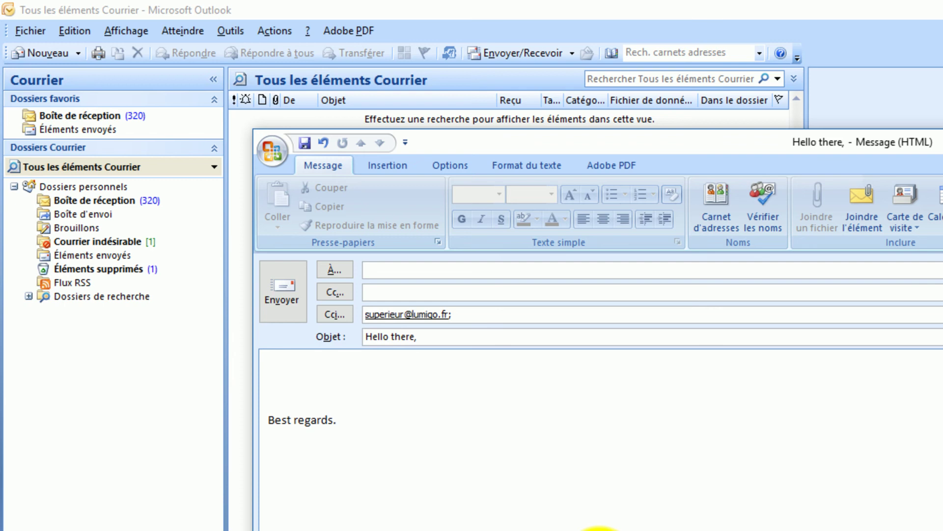
pyautogui.click(505, 444)
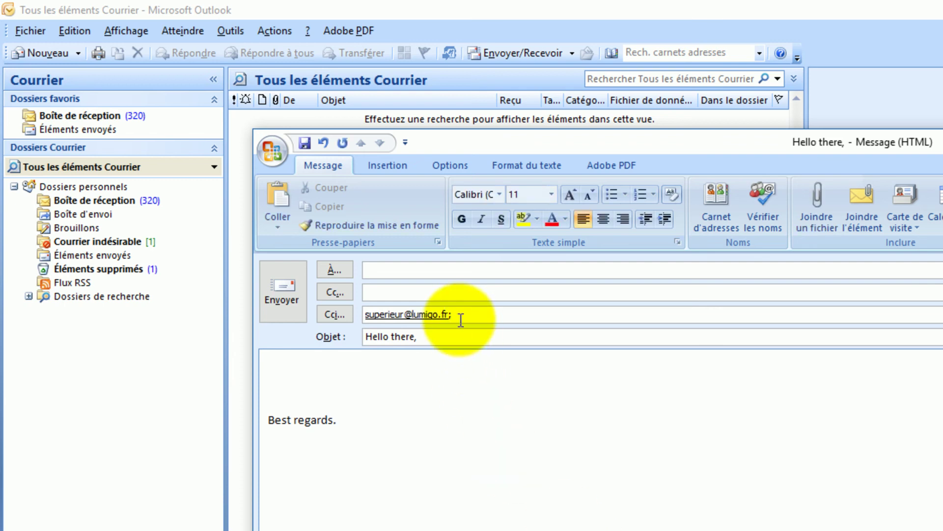
pyautogui.click(407, 269)
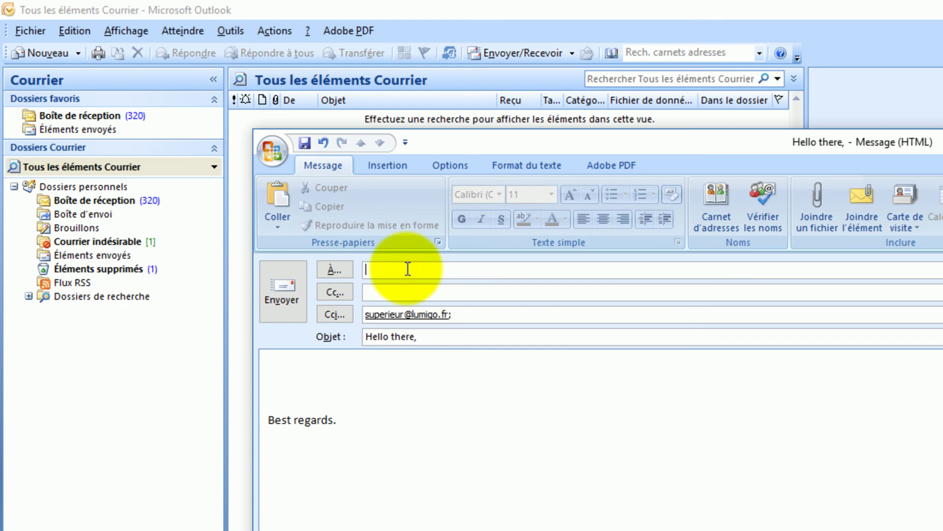
pyautogui.press('Tab')
pyautogui.press('BackSpace')
pyautogui.press('BackSpace')
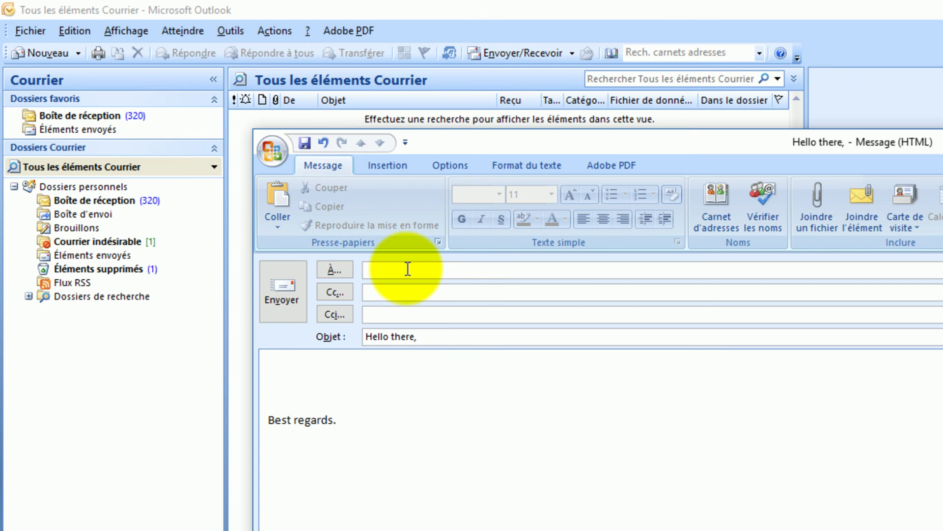
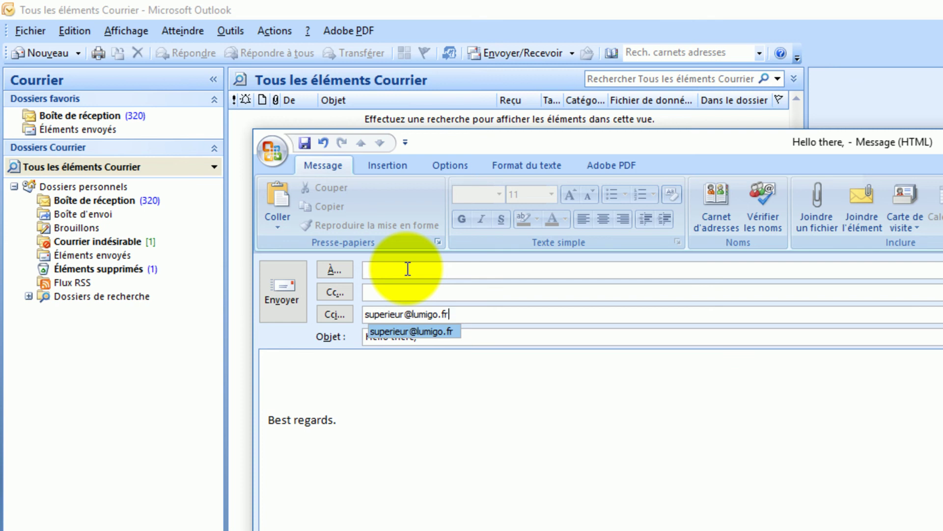
pyautogui.press('Return')
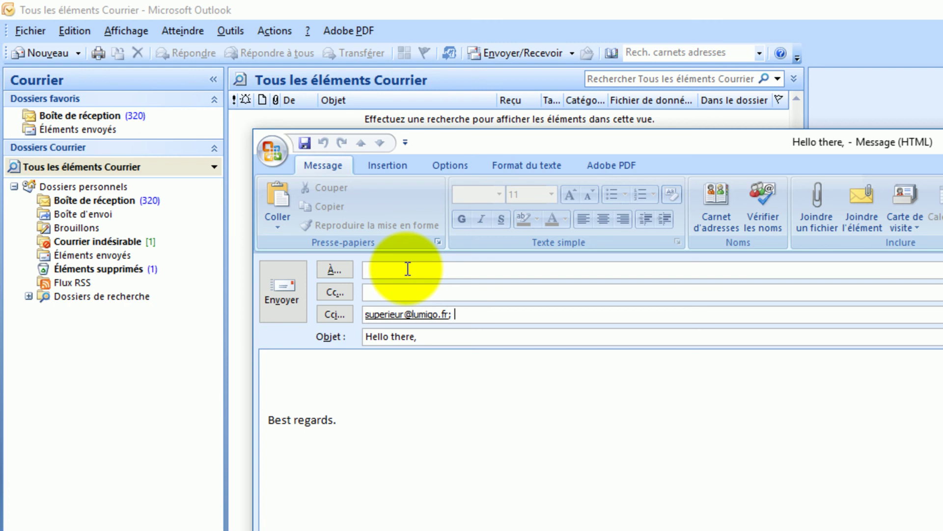
pyautogui.press('BackSpace')
pyautogui.press('BackSpace')
pyautogui.press('BackSpace')
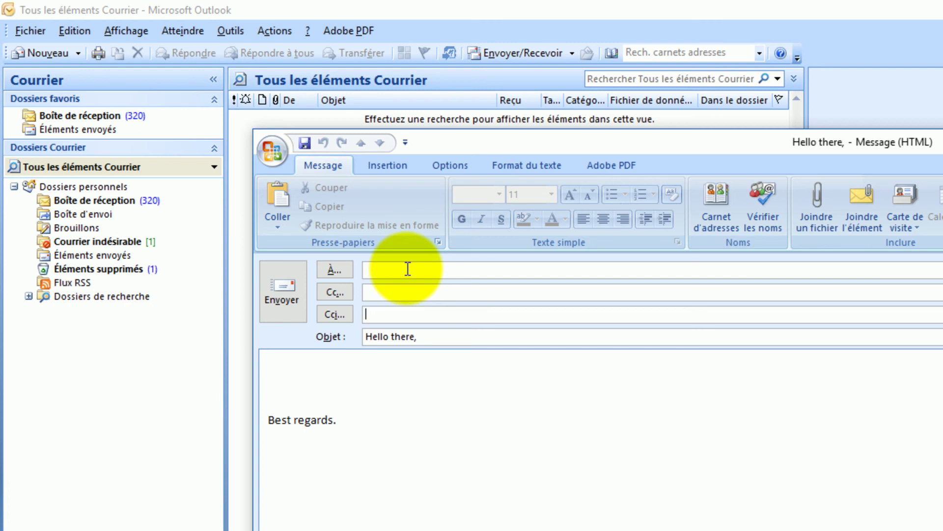
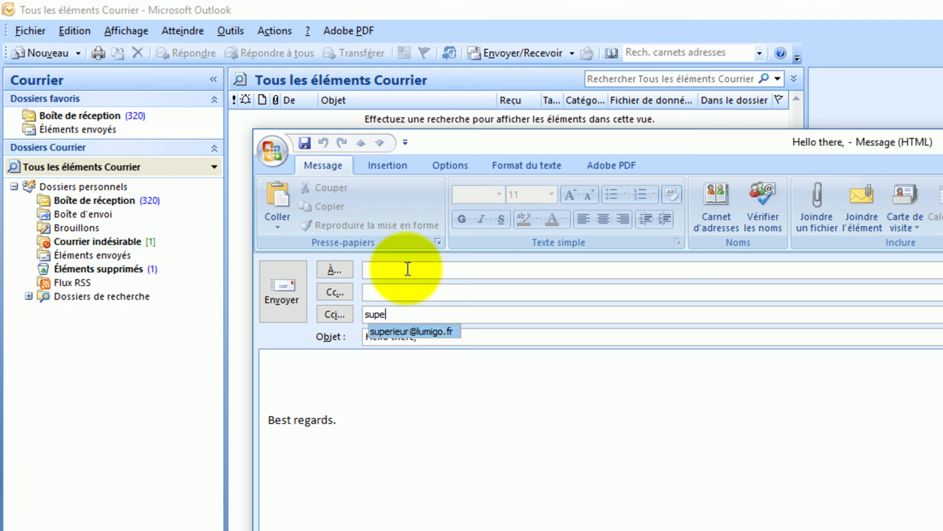
pyautogui.press('Return')
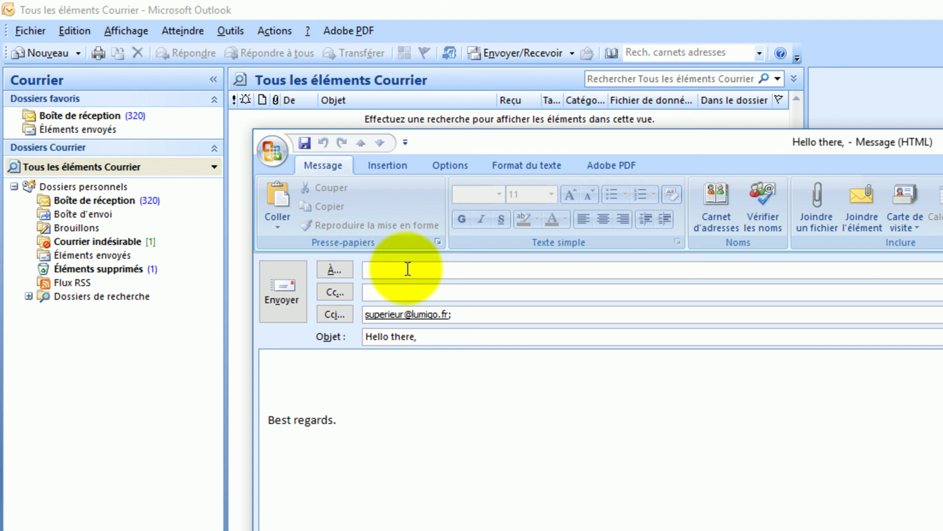
pyautogui.press('Tab')
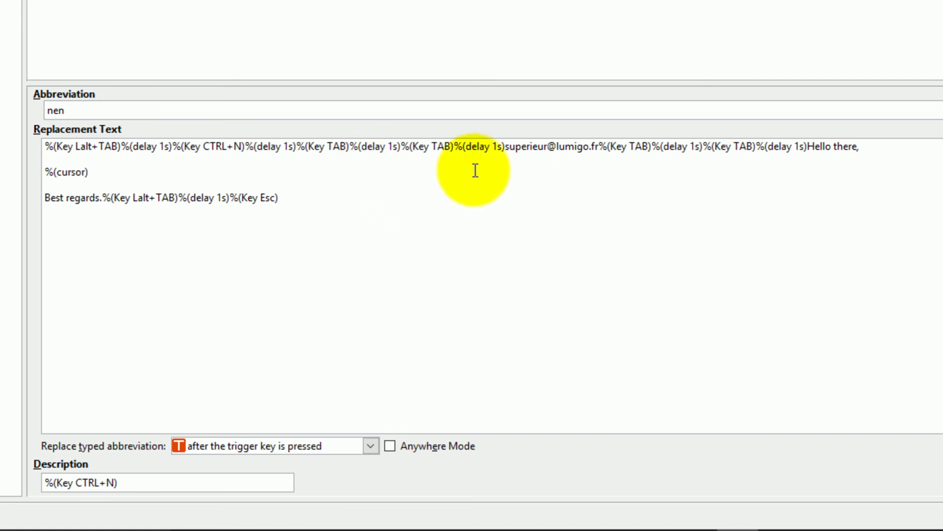
# - Insert %(Key Enter) and a copied %(delay 1s) right after the supervisor's address in nen
pyautogui.moveTo(505, 147); pyautogui.dragTo(600, 148)
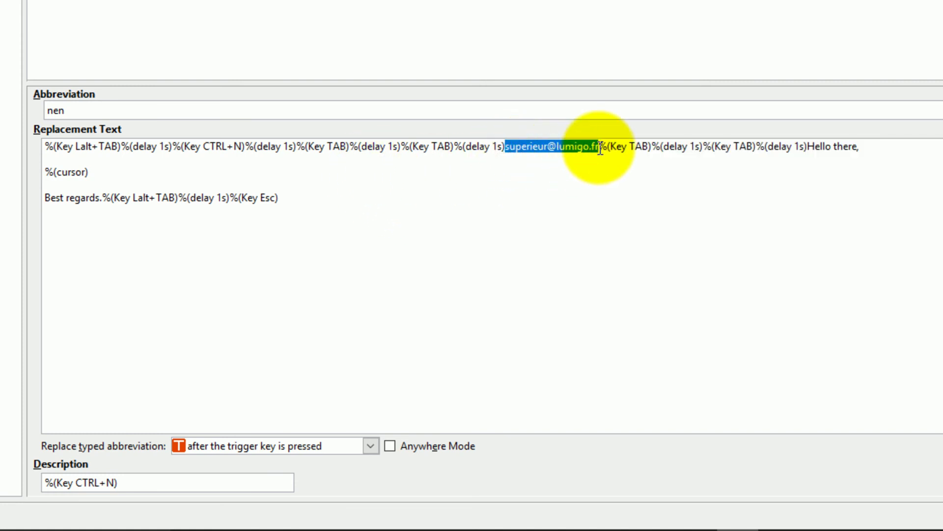
pyautogui.click(600, 147)
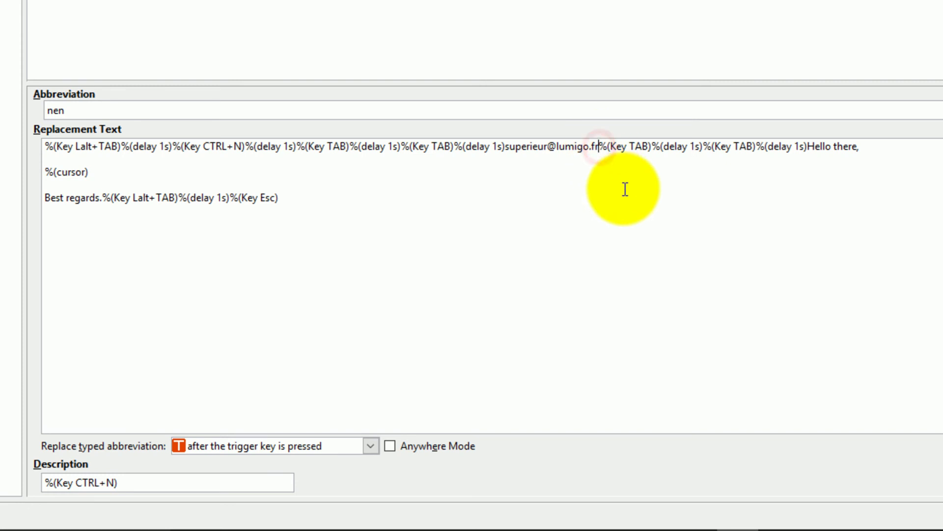
pyautogui.write('%')
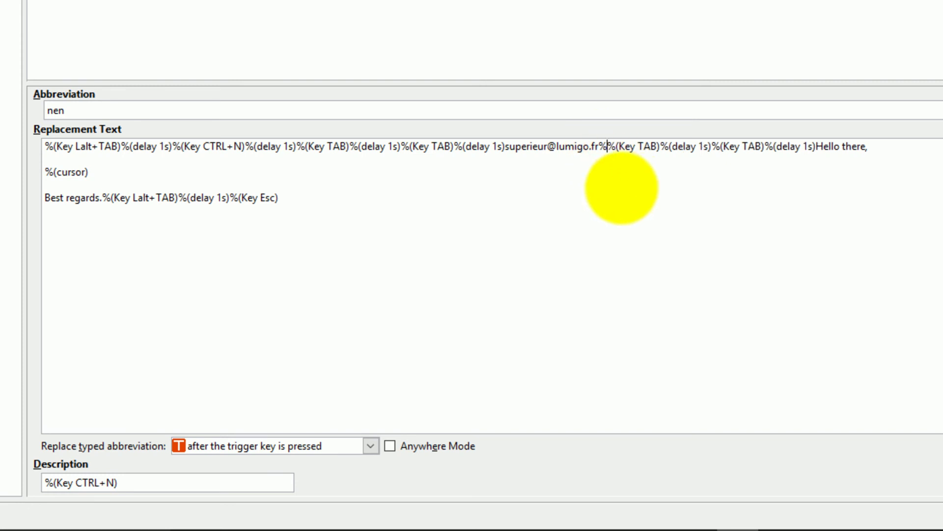
pyautogui.write('(')
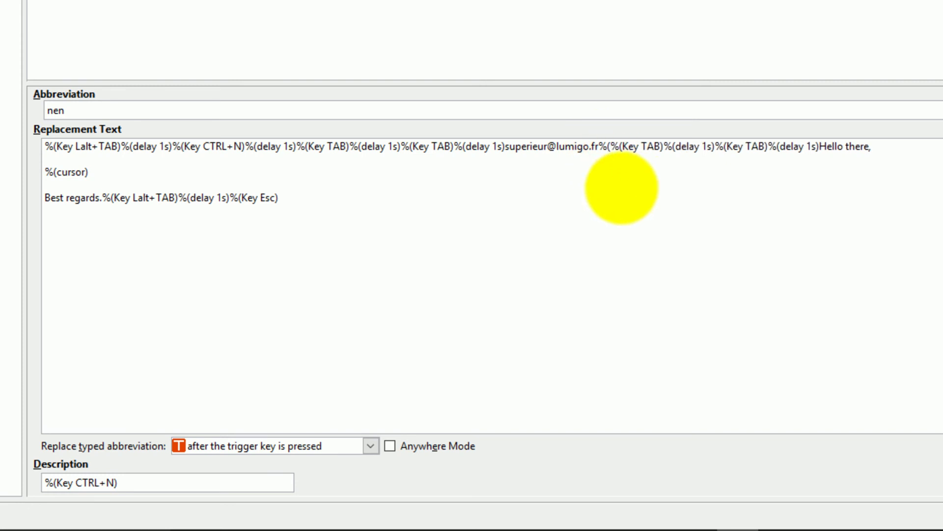
pyautogui.write('Key Enter')
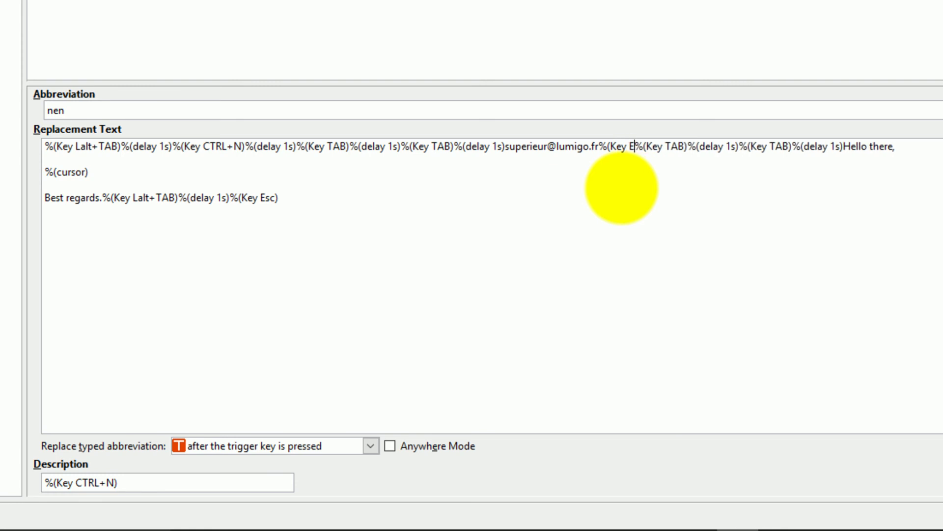
pyautogui.write(')')
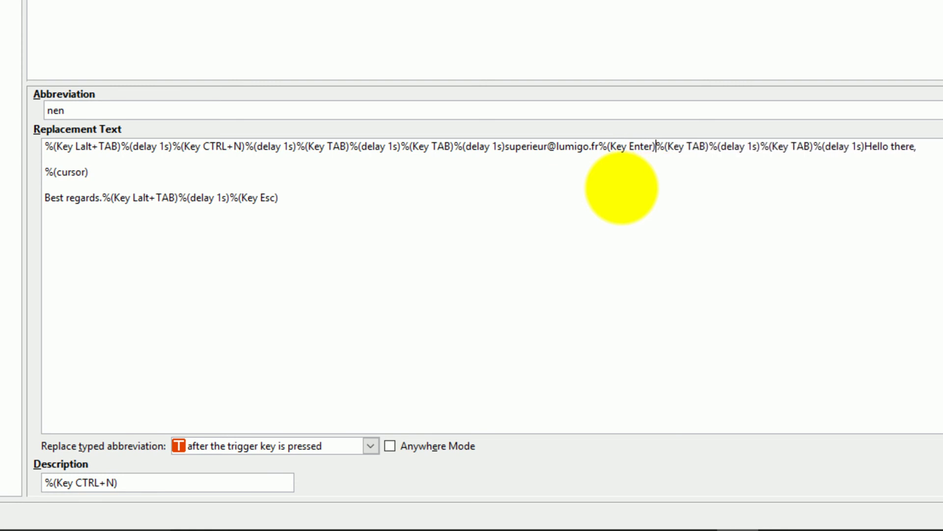
pyautogui.press('Right')
pyautogui.press('Right')
pyautogui.press('Right')
pyautogui.press('Right')
pyautogui.press('Right')
pyautogui.press('Right')
pyautogui.press('Right')
pyautogui.press('Right')
pyautogui.press('Right')
pyautogui.press('Right')
pyautogui.hotkey('shift', 'Right')
pyautogui.hotkey('shift', 'Right')
pyautogui.hotkey('shift', 'Right')
pyautogui.hotkey('shift', 'Right')
pyautogui.hotkey('shift', 'Right')
pyautogui.hotkey('shift', 'Right')
pyautogui.hotkey('shift', 'Right')
pyautogui.hotkey('shift', 'Right')
pyautogui.hotkey('shift', 'Right')
pyautogui.hotkey('shift', 'Right')
pyautogui.hotkey('shift', 'Right')
pyautogui.hotkey('ctrl', 'c')
pyautogui.press('Left')
pyautogui.press('Left')
pyautogui.press('Left')
pyautogui.press('Left')
pyautogui.press('Left')
pyautogui.press('Left')
pyautogui.press('Left')
pyautogui.press('Left')
pyautogui.press('Left')
pyautogui.press('Left')
pyautogui.press('Left')
pyautogui.hotkey('ctrl', 'v')
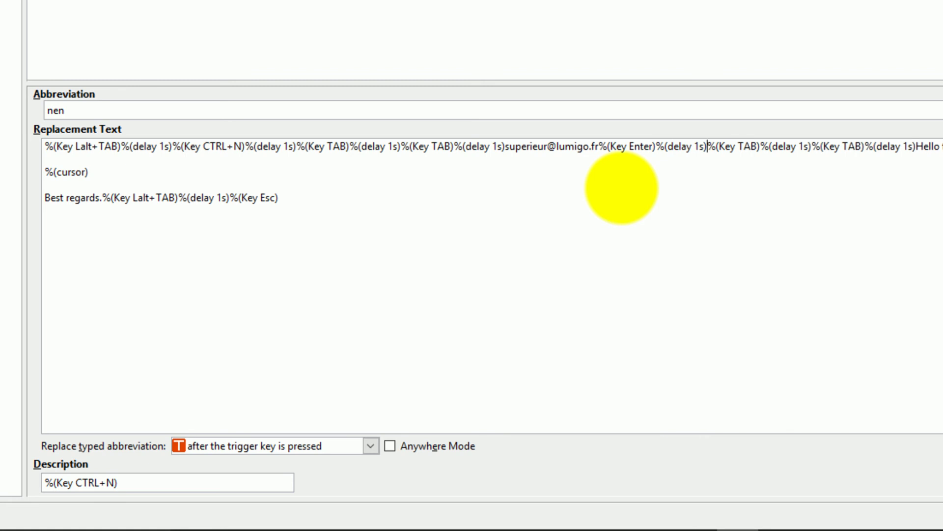
# - Add an extra %(Key TAB)%(delay 1s) pair before 'Hello there,' in nen's replacement text
pyautogui.hotkey('shift', 'Right')
pyautogui.hotkey('shift', 'Right')
pyautogui.hotkey('shift', 'Right')
pyautogui.hotkey('shift', 'Right')
pyautogui.hotkey('shift', 'Right')
pyautogui.hotkey('shift', 'Right')
pyautogui.hotkey('shift', 'Right')
pyautogui.hotkey('shift', 'Right')
pyautogui.hotkey('shift', 'Right')
pyautogui.hotkey('shift', 'Right')
pyautogui.hotkey('shift', 'Right')
pyautogui.hotkey('shift', 'Right')
pyautogui.hotkey('shift', 'Right')
pyautogui.hotkey('shift', 'Right')
pyautogui.hotkey('shift', 'Right')
pyautogui.hotkey('shift', 'Right')
pyautogui.hotkey('shift', 'Right')
pyautogui.hotkey('shift', 'Right')
pyautogui.hotkey('shift', 'Right')
pyautogui.hotkey('shift', 'Right')
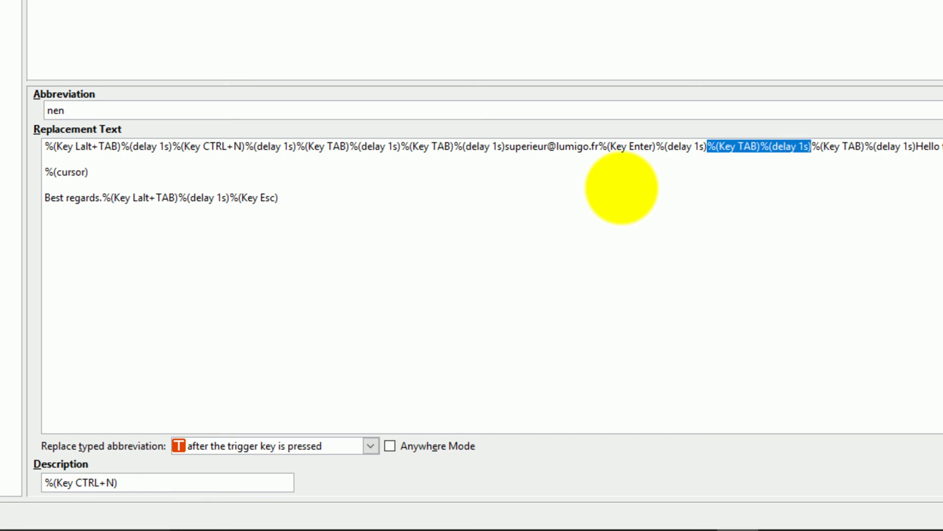
pyautogui.press('Right')
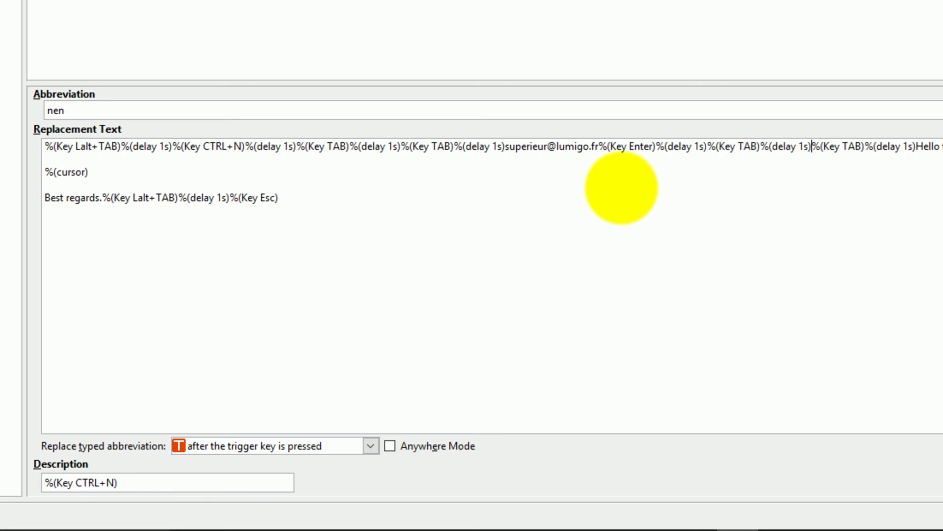
pyautogui.hotkey('ctrl', 'v')
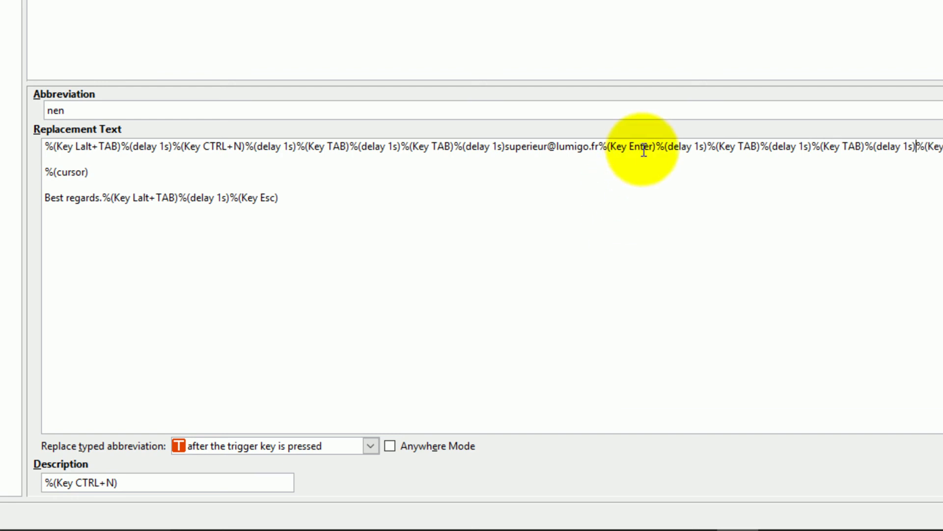
pyautogui.click(719, 148)
pyautogui.moveTo(728, 150); pyautogui.dragTo(761, 147)
pyautogui.moveTo(842, 147); pyautogui.dragTo(873, 147)
pyautogui.click(940, 158)
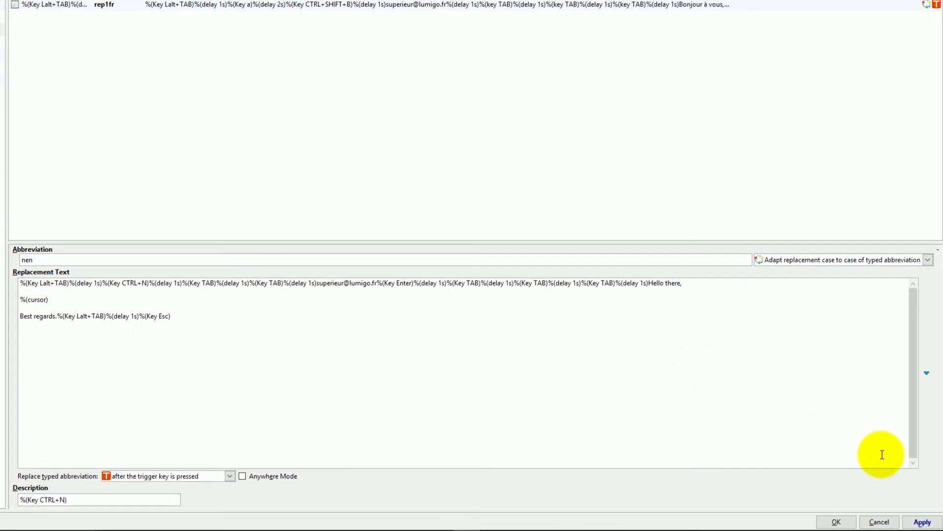
# - Apply the nen edits, then launch Excel through the msd abbreviation to a blank Classeur1
pyautogui.click(922, 520)
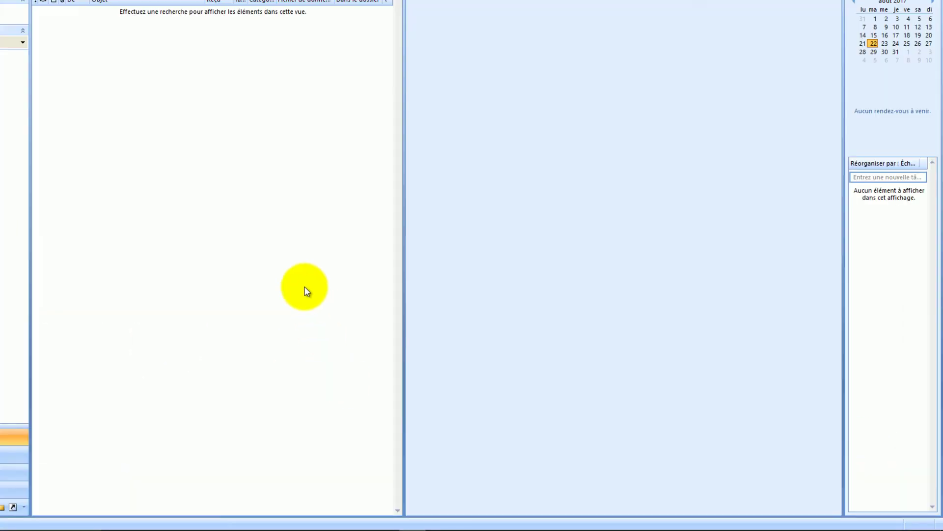
pyautogui.hotkey('ctrl', 'alt', 'space')
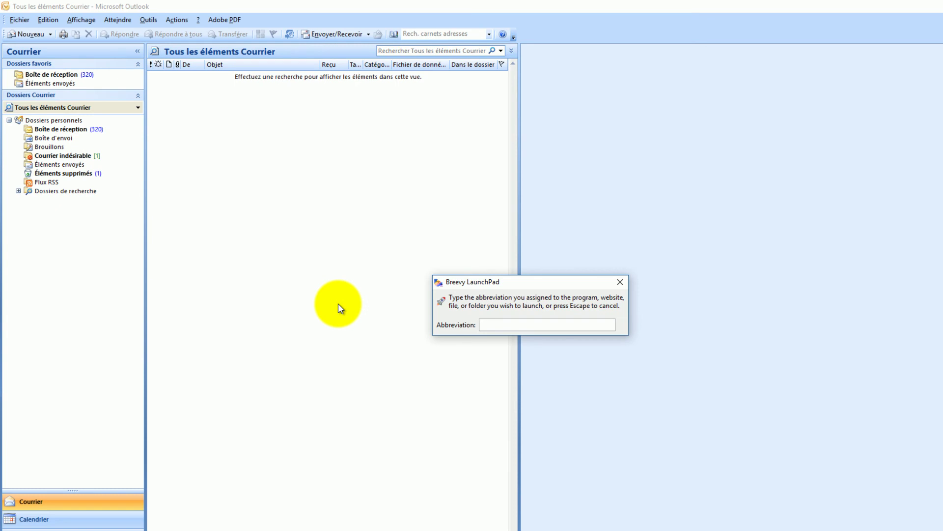
pyautogui.write('msd')
pyautogui.press('Return')
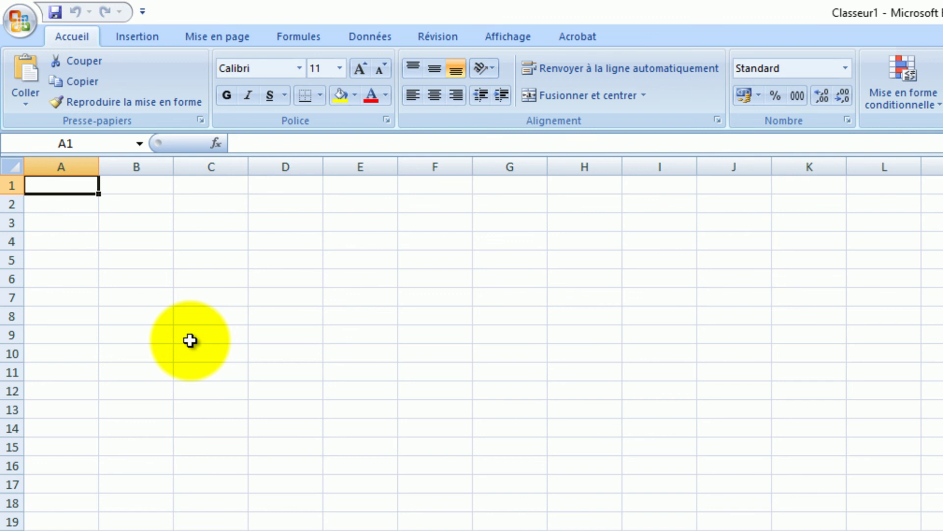
# - Fill row 1 with X, O, X in A1:C1
pyautogui.write('X')
pyautogui.press('Tab')
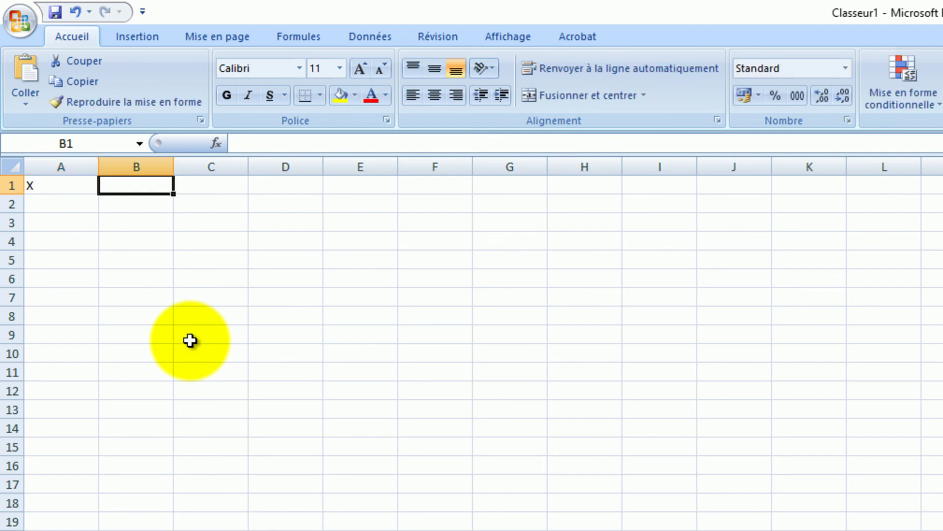
pyautogui.write('O')
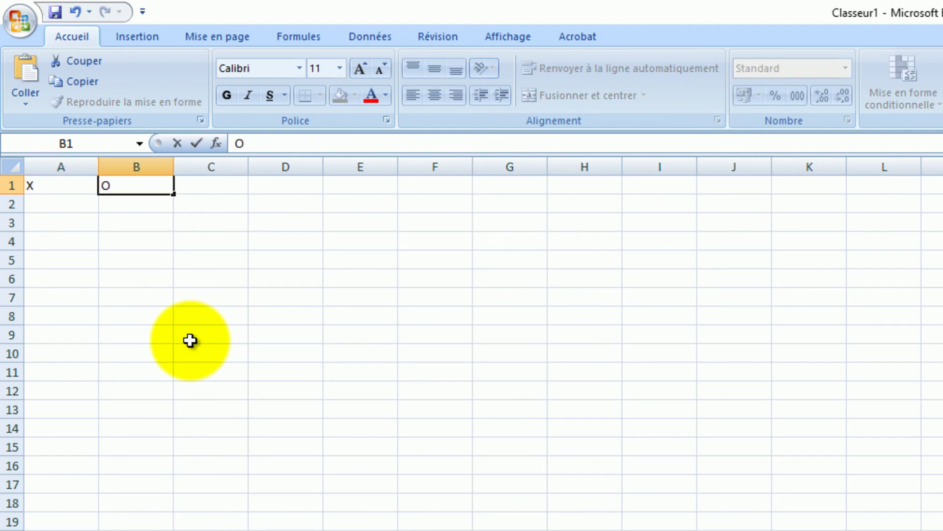
pyautogui.press('Tab')
pyautogui.write('X')
pyautogui.press('Return')
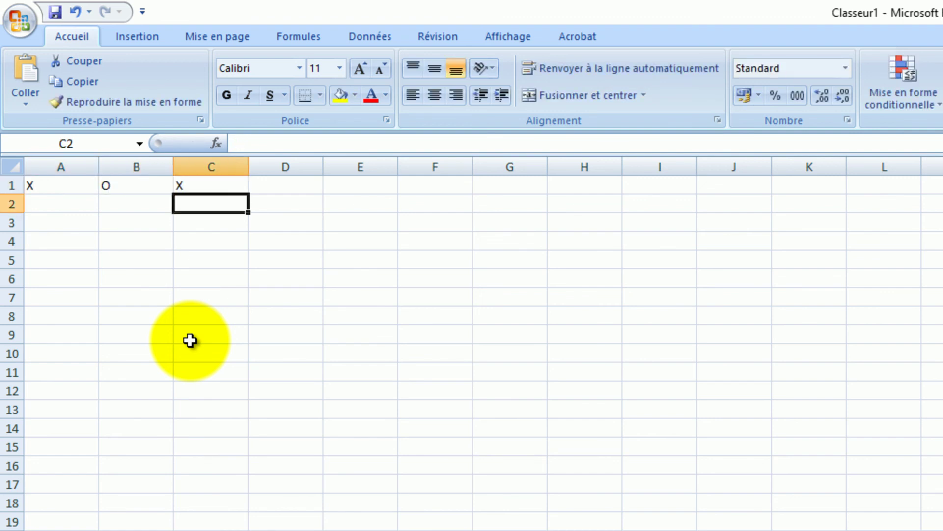
# - Fill row 2 with O, X, O and put X in A3
pyautogui.write('O')
pyautogui.press('Left')
pyautogui.write('X')
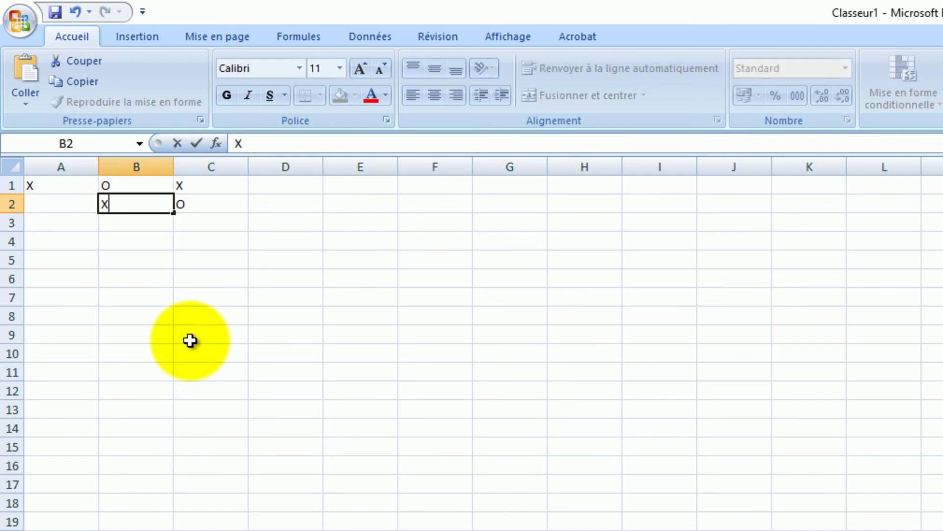
pyautogui.press('Left')
pyautogui.write('O')
pyautogui.press('Return')
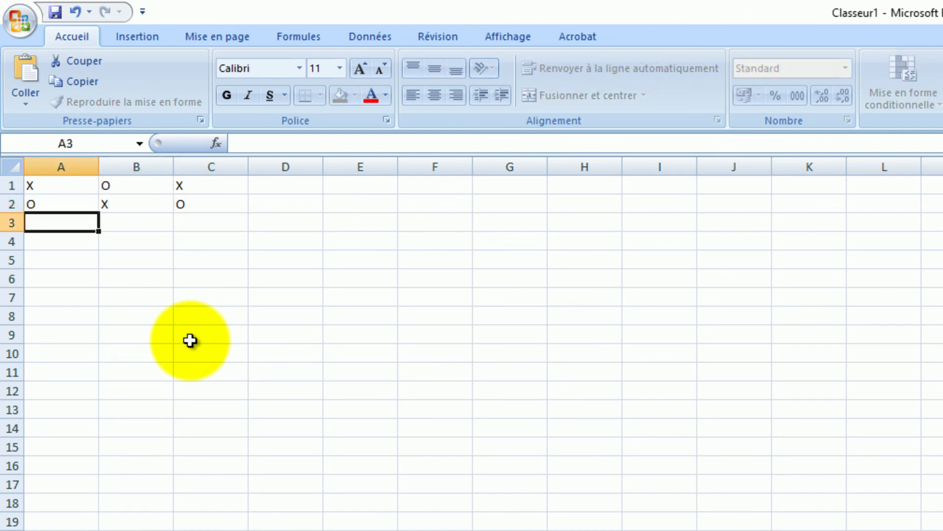
pyautogui.write('X')
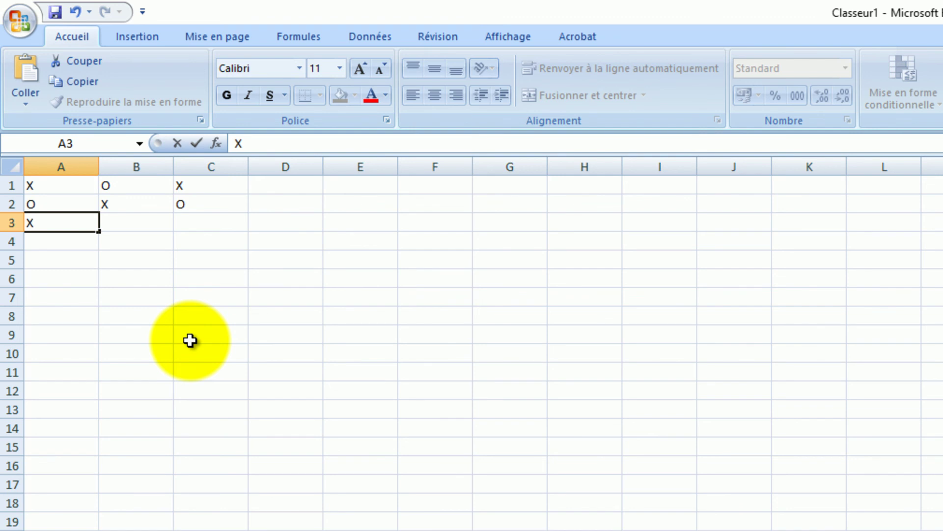
pyautogui.press('Return')
pyautogui.press('Return')
# - Write 'Le joueur N°1 a gagné !' in A5
pyautogui.write('Le jour')
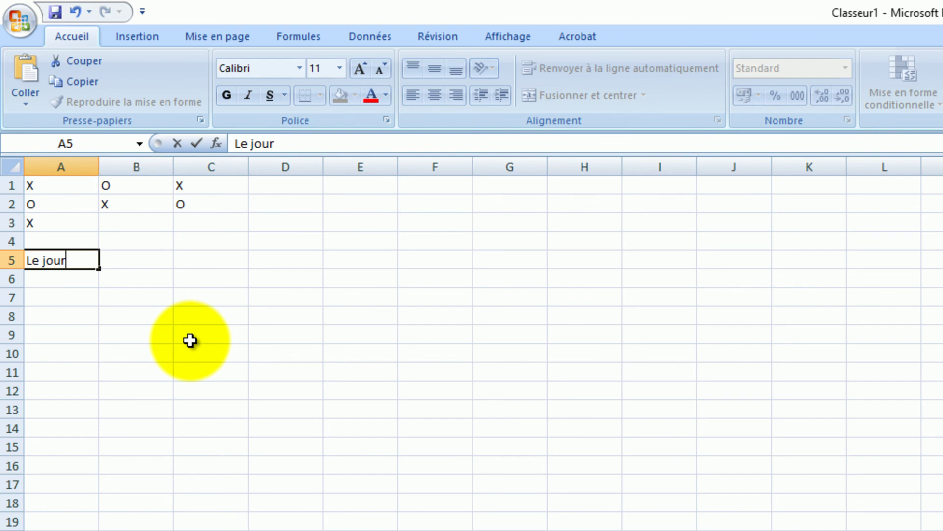
pyautogui.press('BackSpace')
pyautogui.write('eur N°1 à')
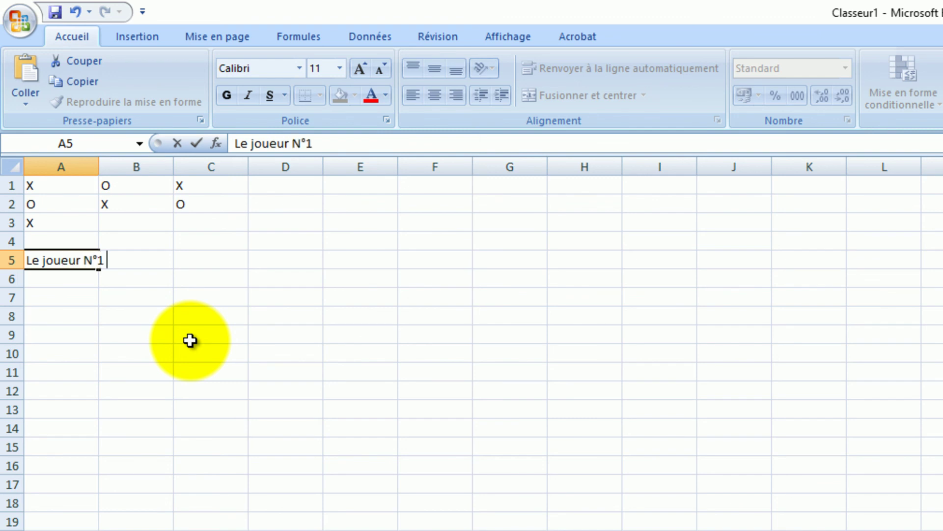
pyautogui.press('BackSpace')
pyautogui.press('BackSpace')
pyautogui.write('a gagné !')
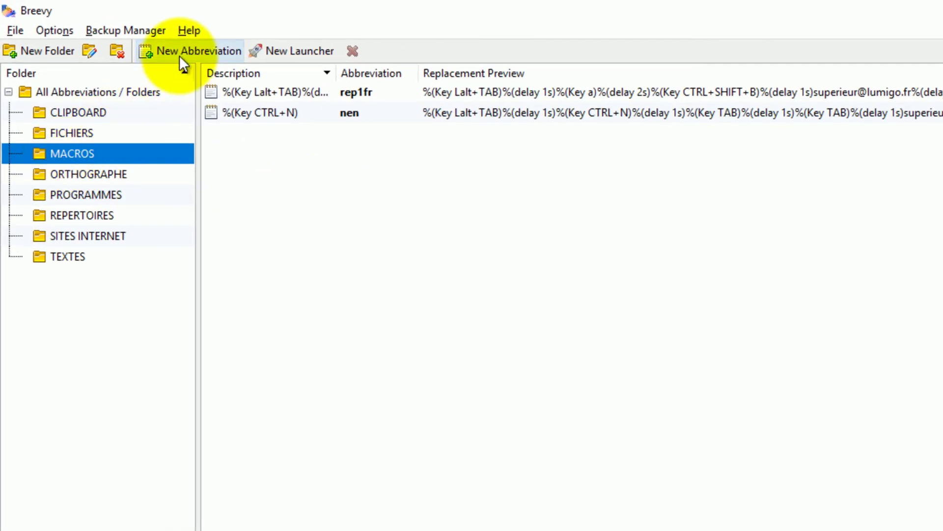
# - Create the abbreviation morpion, set to expand only after the trigger key is pressed
pyautogui.click(187, 49)
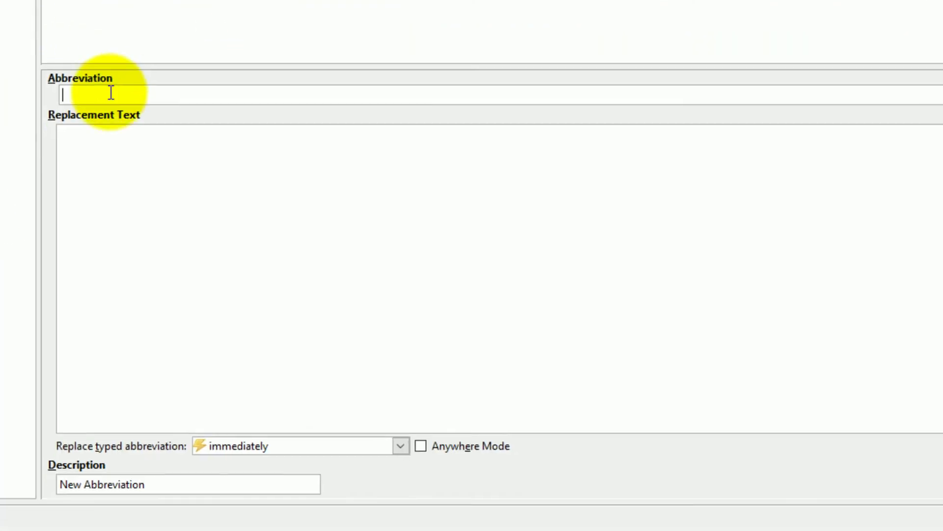
pyautogui.click(265, 524)
pyautogui.write('morpion')
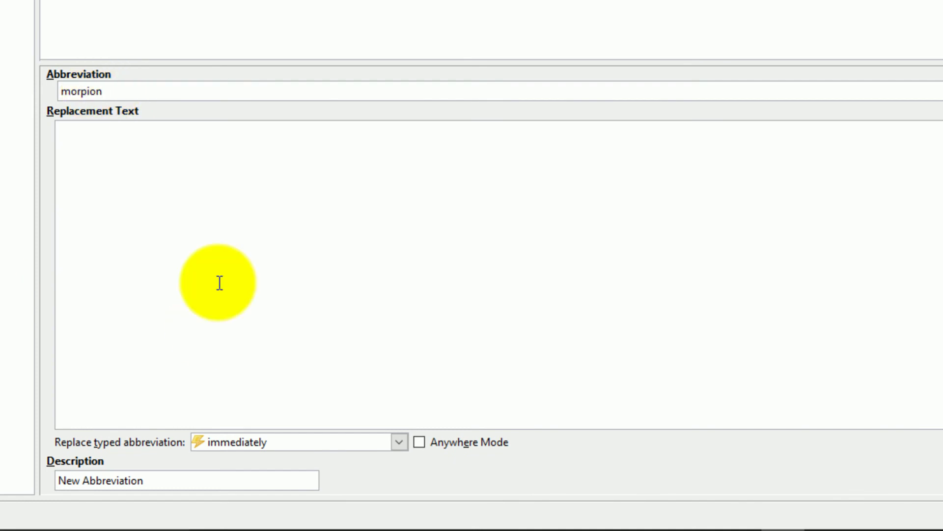
pyautogui.click(344, 439)
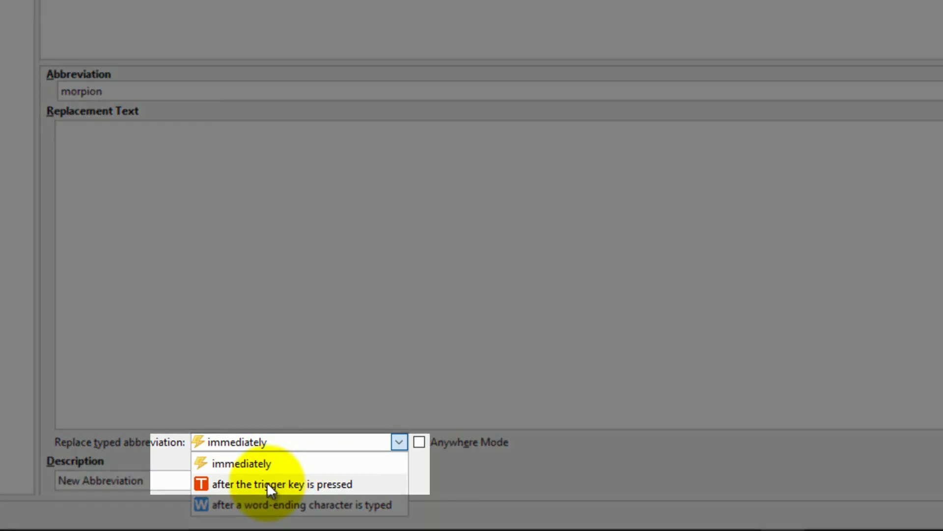
pyautogui.click(266, 483)
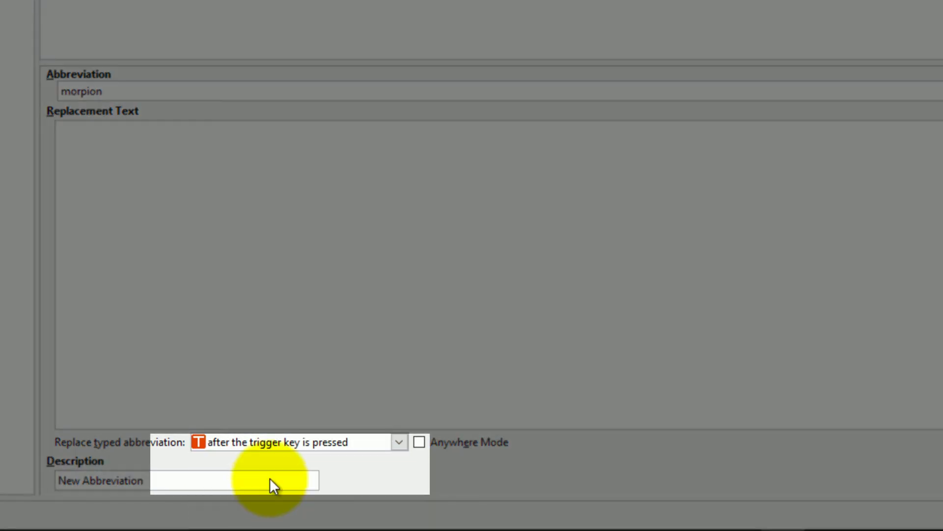
# - Enlarge the window and start editing morpion's empty replacement text
pyautogui.click(113, 149)
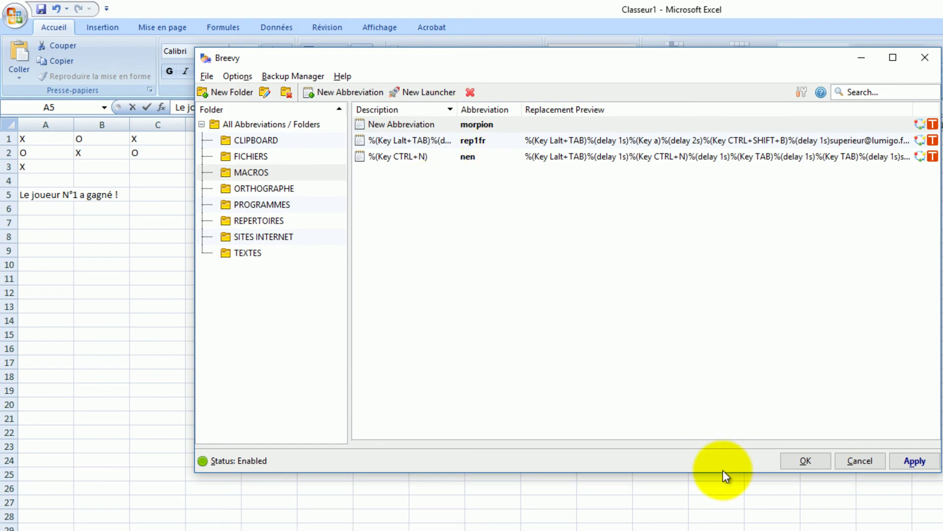
pyautogui.moveTo(722, 473); pyautogui.dragTo(720, 475)
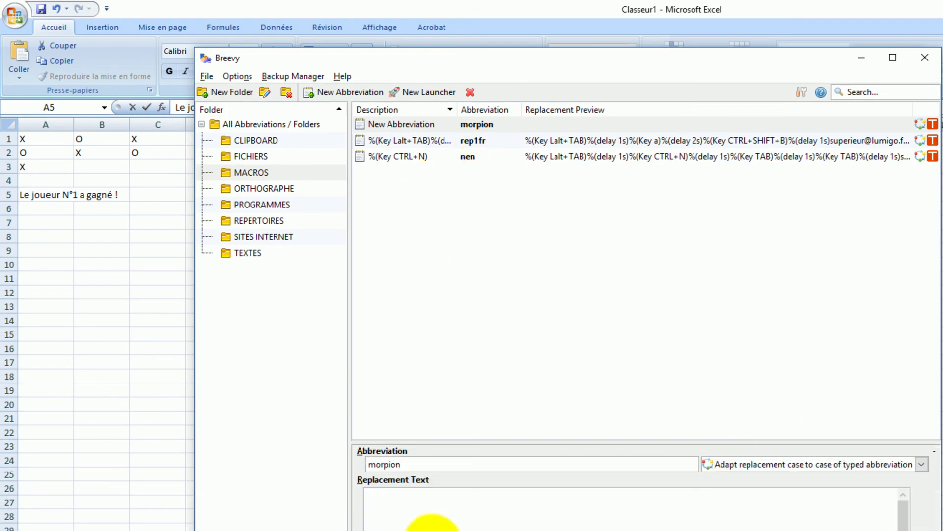
pyautogui.click(392, 498)
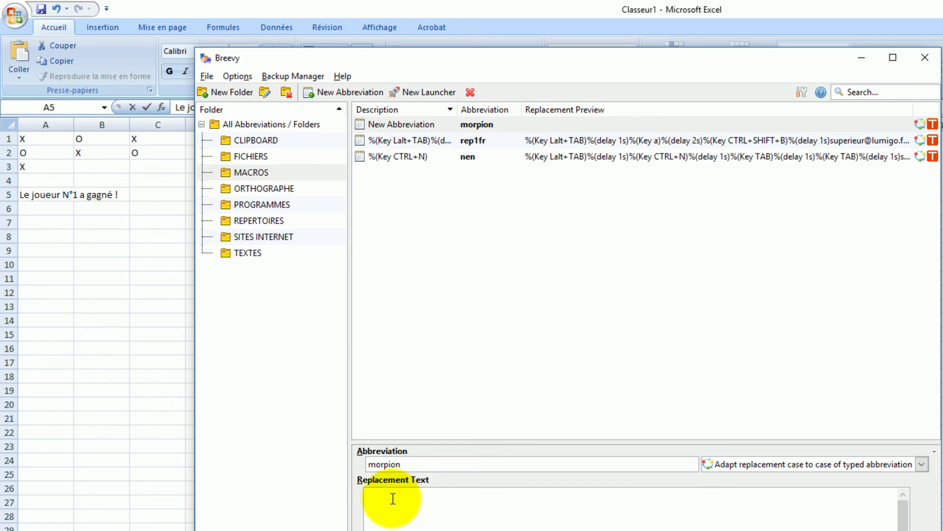
pyautogui.click(920, 529)
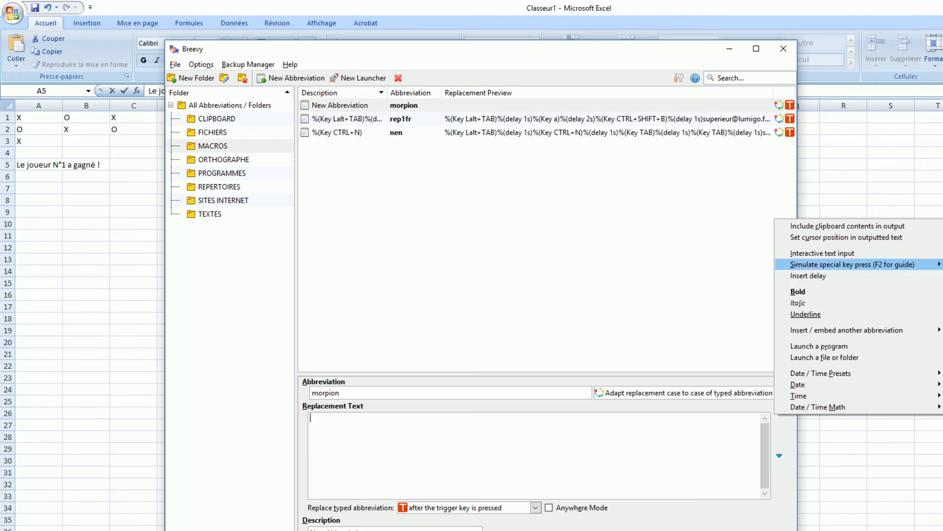
# - Insert %(Key X) followed by a delay changed from 100ms to 200ms
pyautogui.click(927, 265)
pyautogui.click(332, 417)
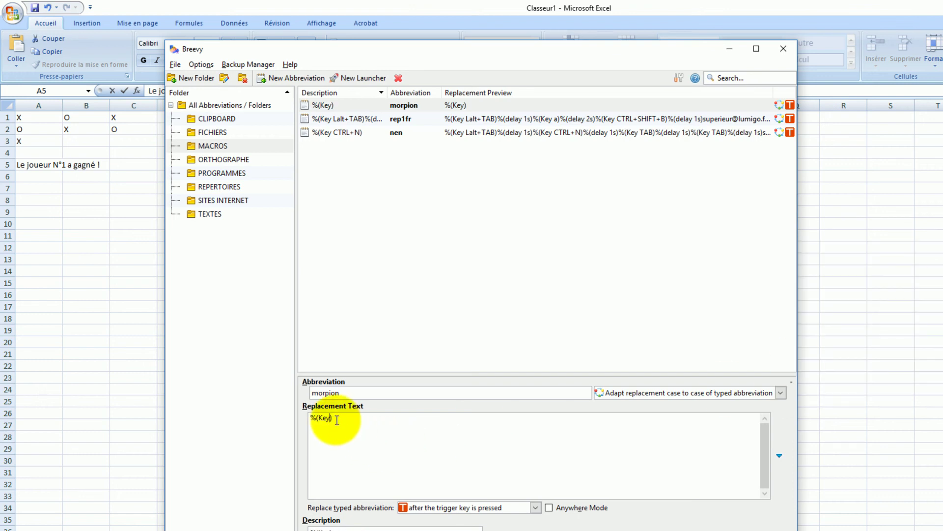
pyautogui.write('X')
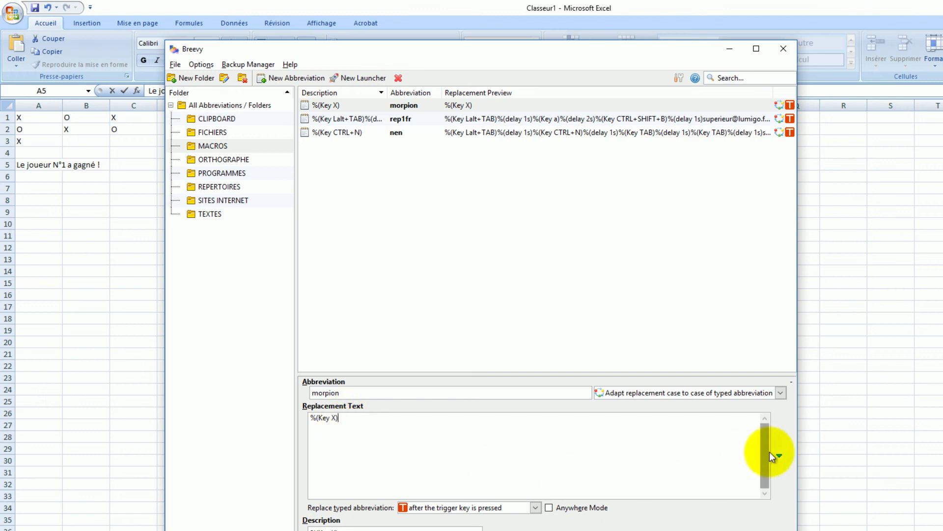
pyautogui.click(779, 455)
pyautogui.click(813, 276)
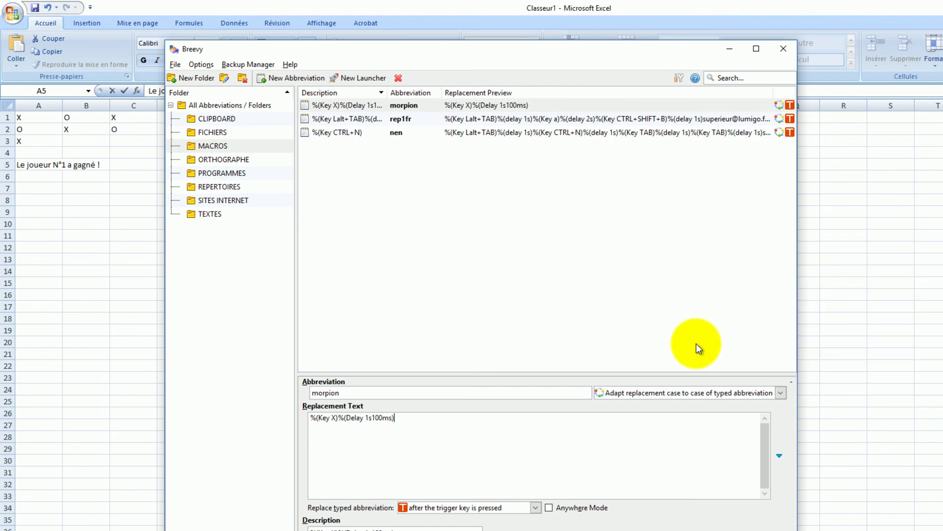
pyautogui.moveTo(371, 418); pyautogui.dragTo(391, 419)
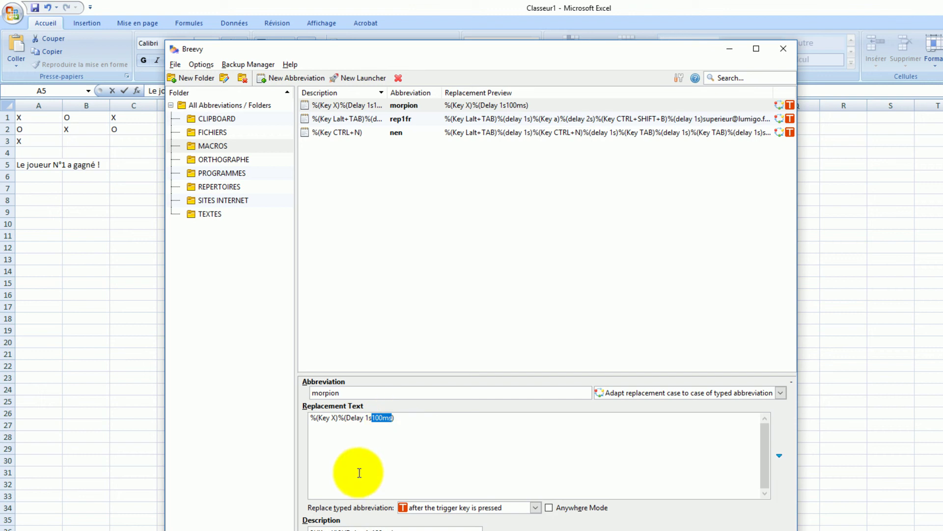
pyautogui.press('BackSpace')
pyautogui.press('BackSpace')
pyautogui.press('BackSpace')
pyautogui.write('200ms')
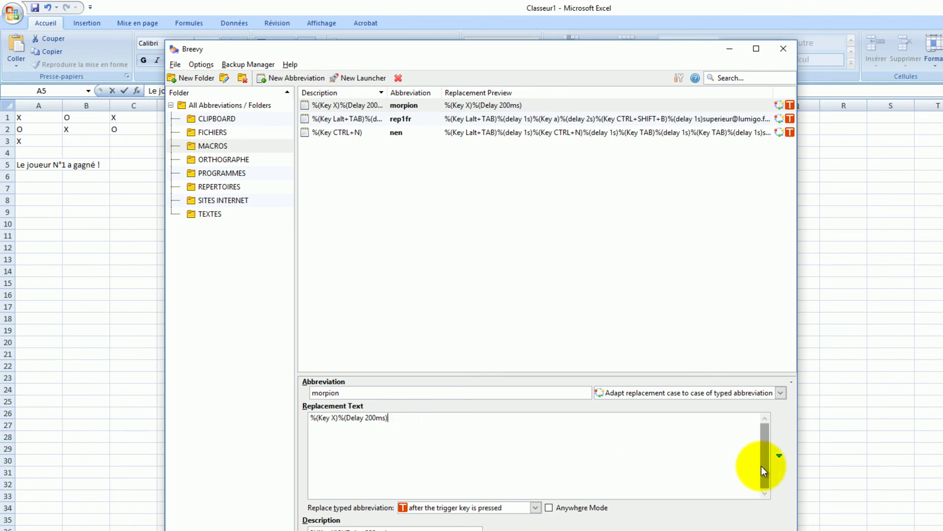
# - Append another empty %(Key ) and open the Keypress Simulation Macro Guide
pyautogui.click(779, 458)
pyautogui.click(853, 265)
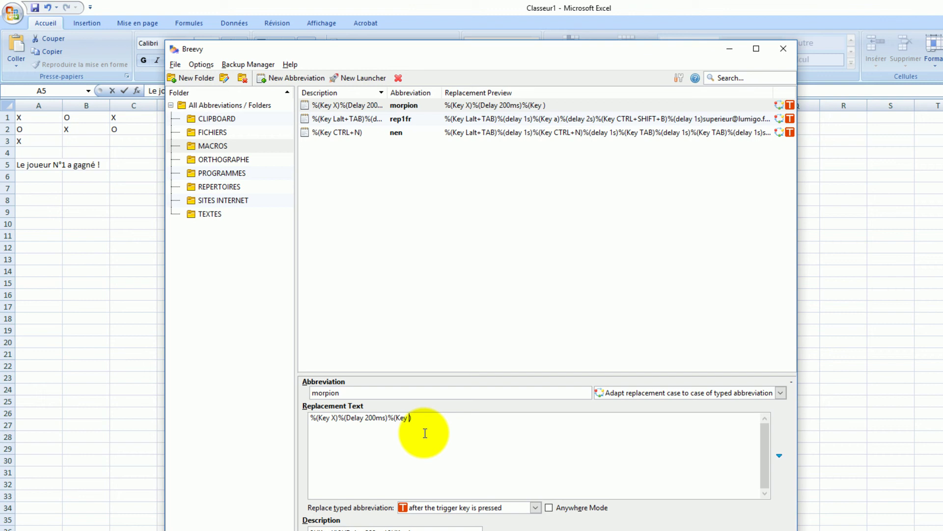
pyautogui.click(290, 64)
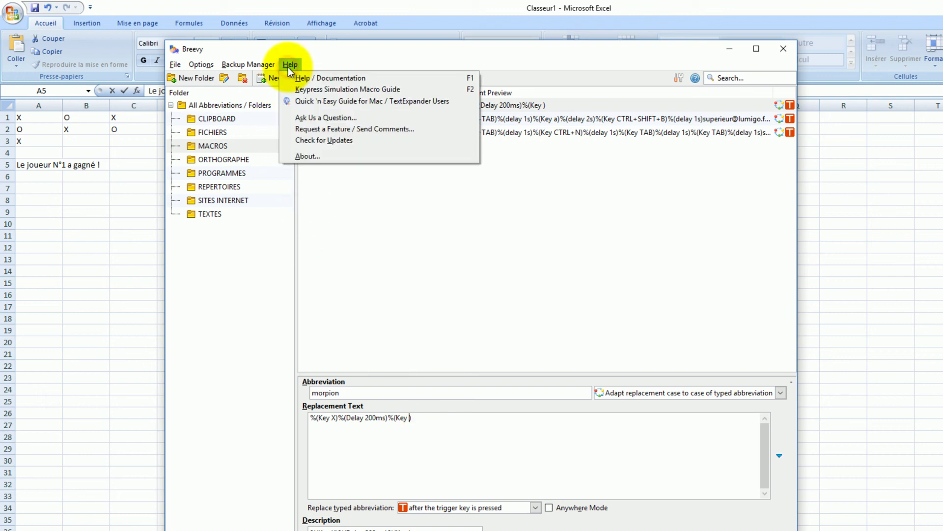
pyautogui.click(321, 90)
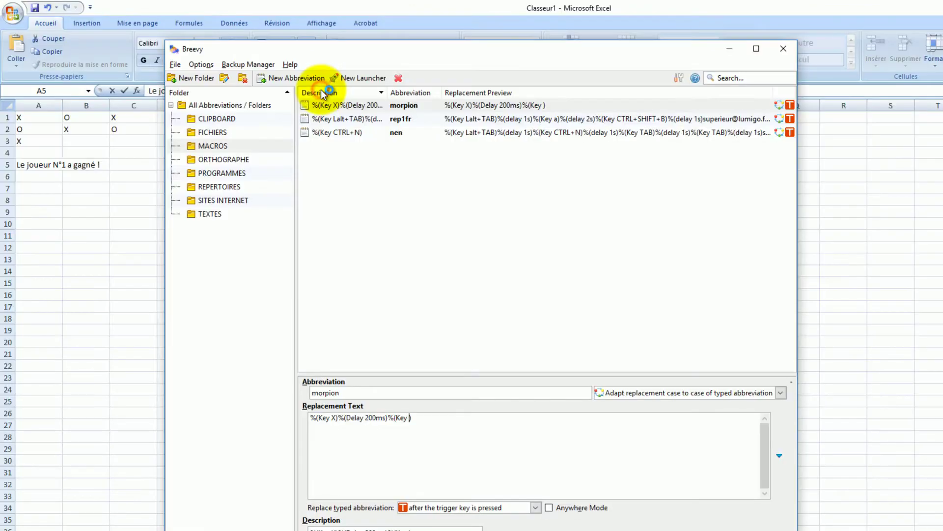
pyautogui.scroll(-5, 334, 202)
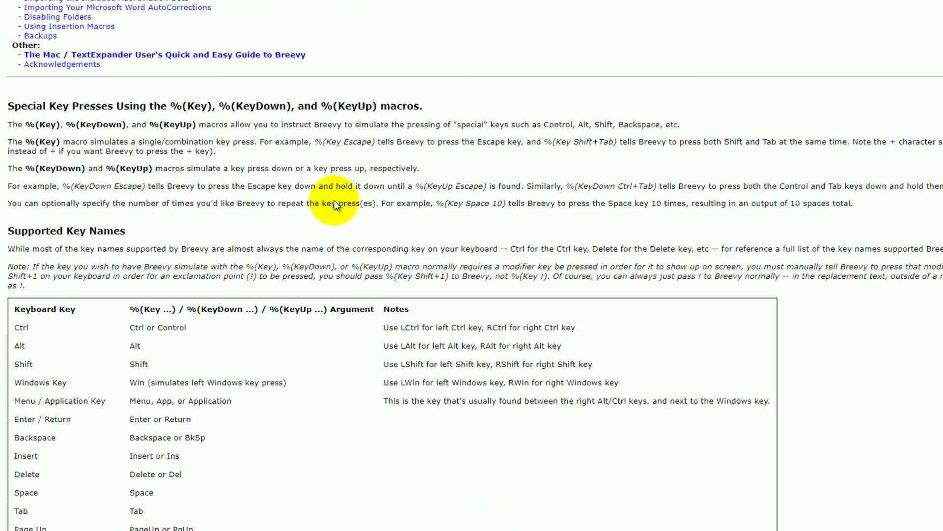
pyautogui.scroll(-3, 106, 228)
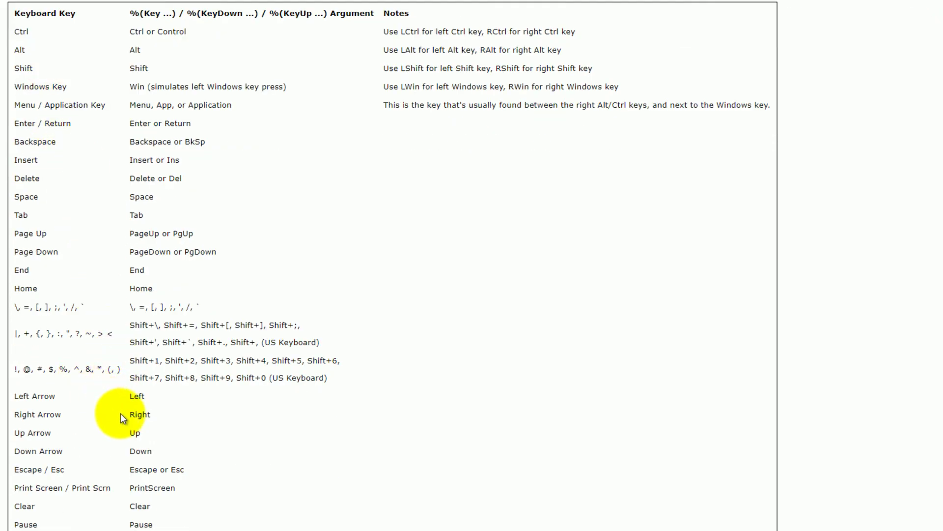
pyautogui.moveTo(63, 414); pyautogui.dragTo(16, 415)
pyautogui.click(135, 415)
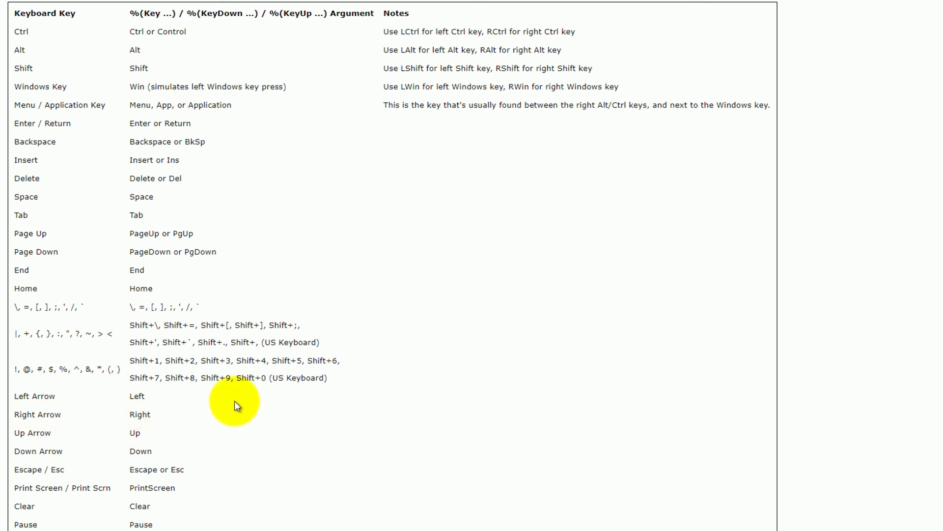
pyautogui.hotkey('alt', 'Tab')
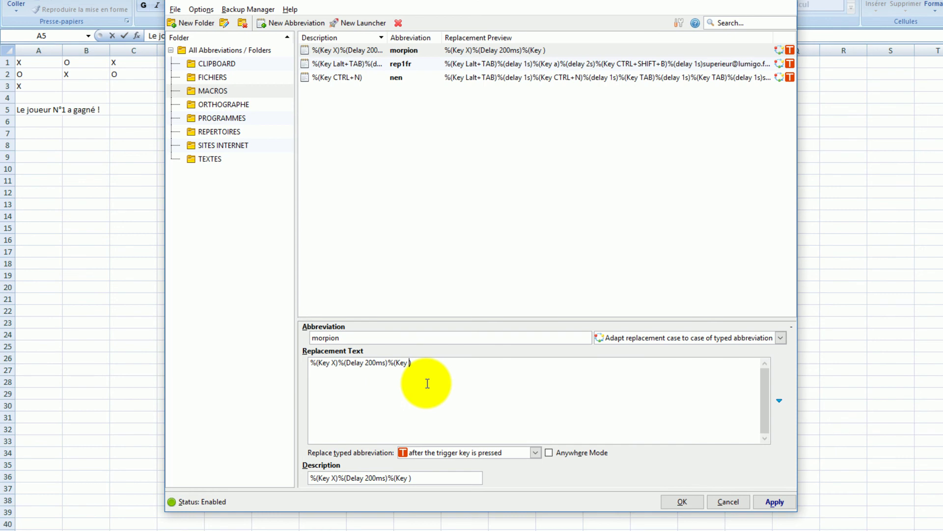
# - Enter Right as the key of morpion's second simulated key press
pyautogui.write('Right')
pyautogui.click(440, 367)
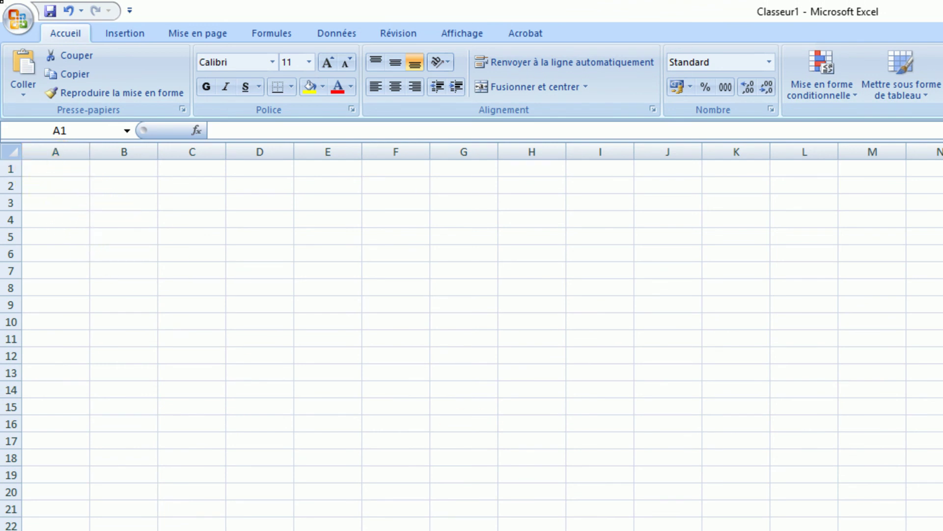
# - With A1 selected in the blank sheet, run morpion from Breevy's LaunchPad
pyautogui.click(305, 431)
pyautogui.hotkey('ctrl', 'space')
pyautogui.write('morpion')
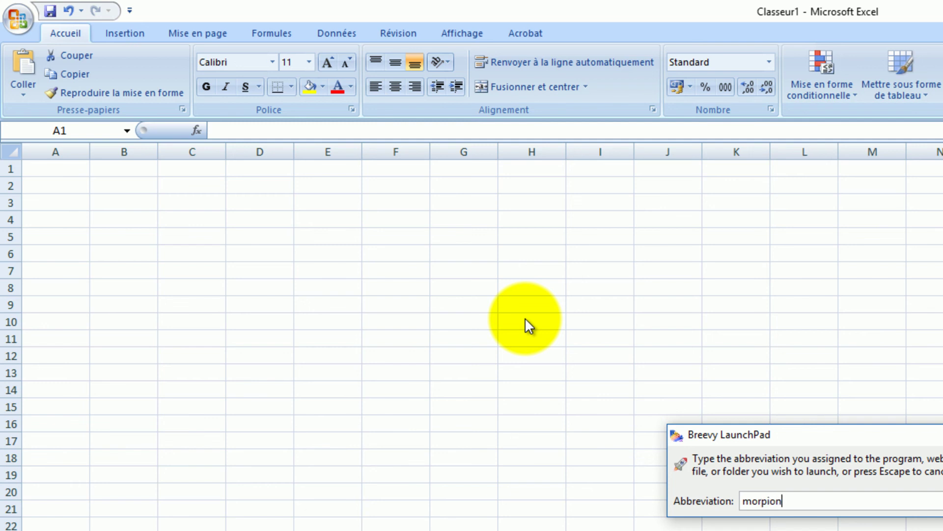
pyautogui.press('Return')
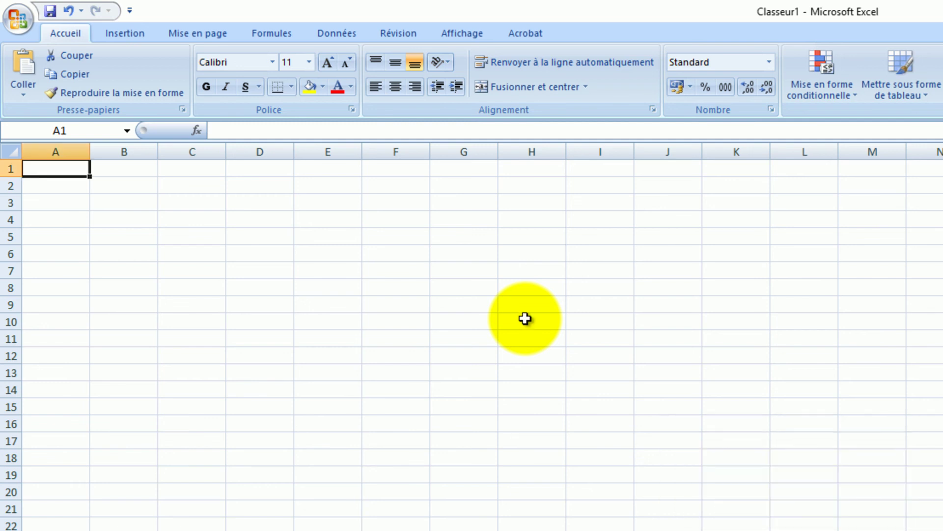